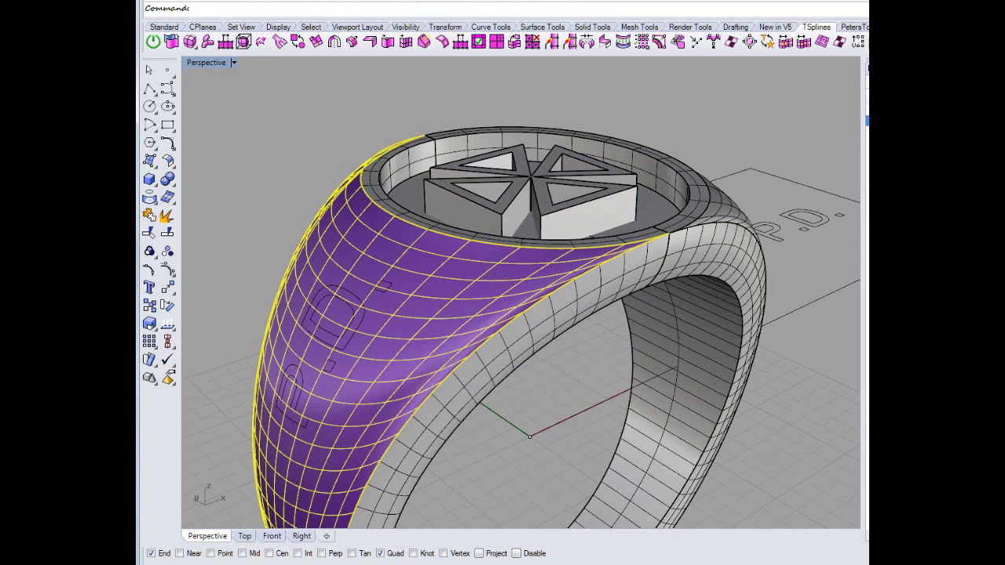
- Select the overlapping purple surface on the ring's outer flank and remove it from view
{"action": "left_click", "coordinate": [711, 93]}
{"action": "left_click", "coordinate": [360, 360]}
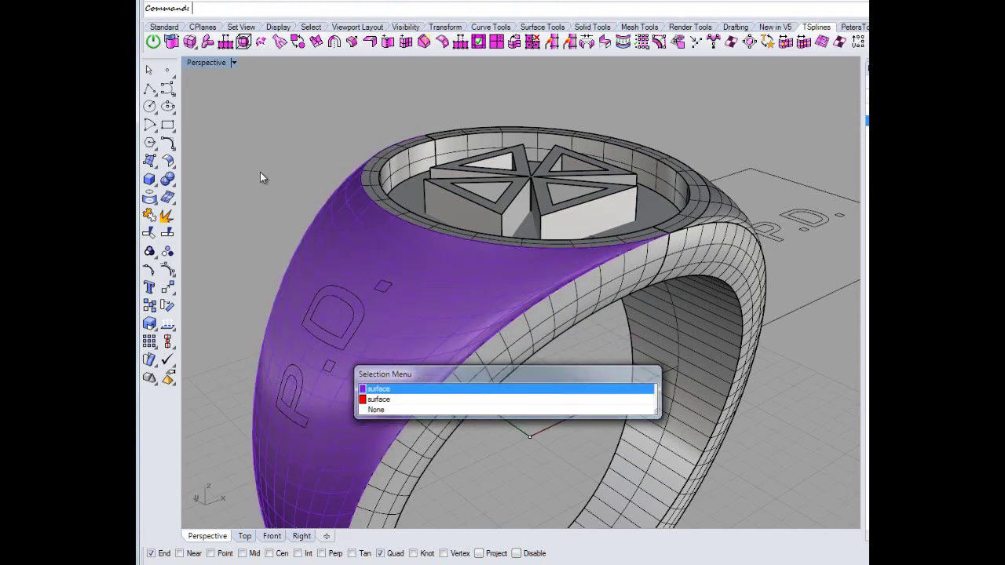
{"action": "left_click", "coordinate": [381, 389]}
{"action": "left_click", "coordinate": [476, 269]}
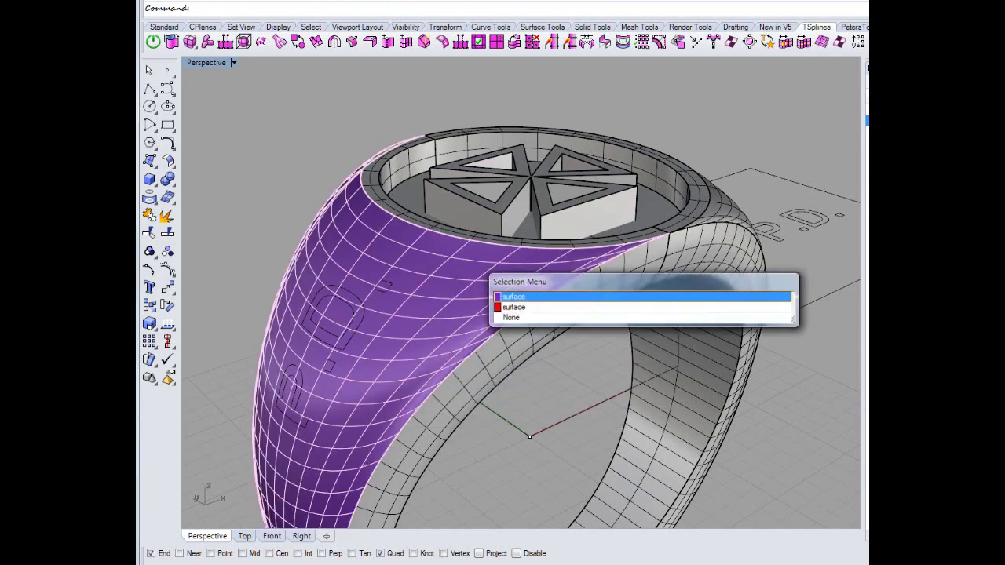
{"action": "left_click", "coordinate": [602, 307]}
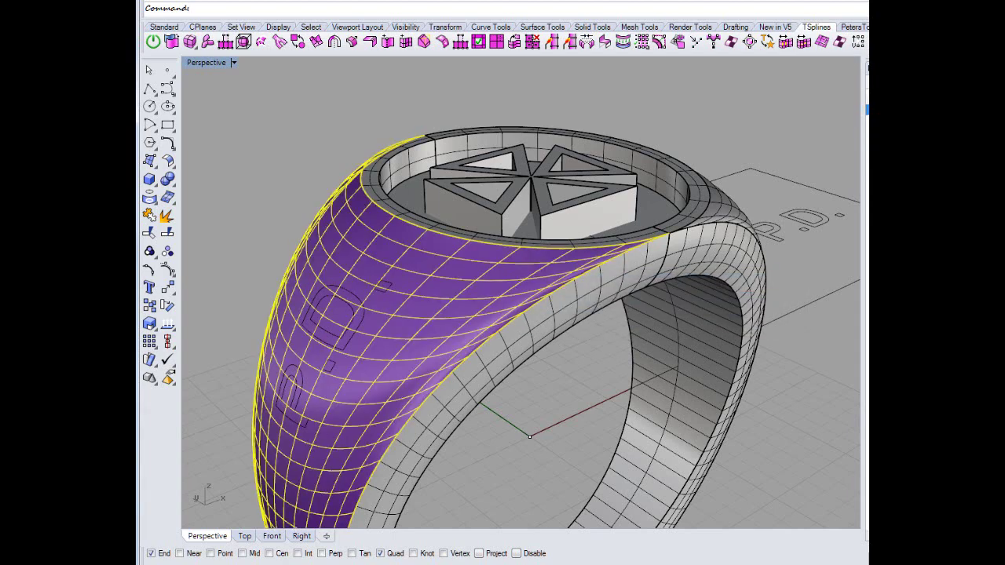
{"action": "left_click", "coordinate": [796, 320]}
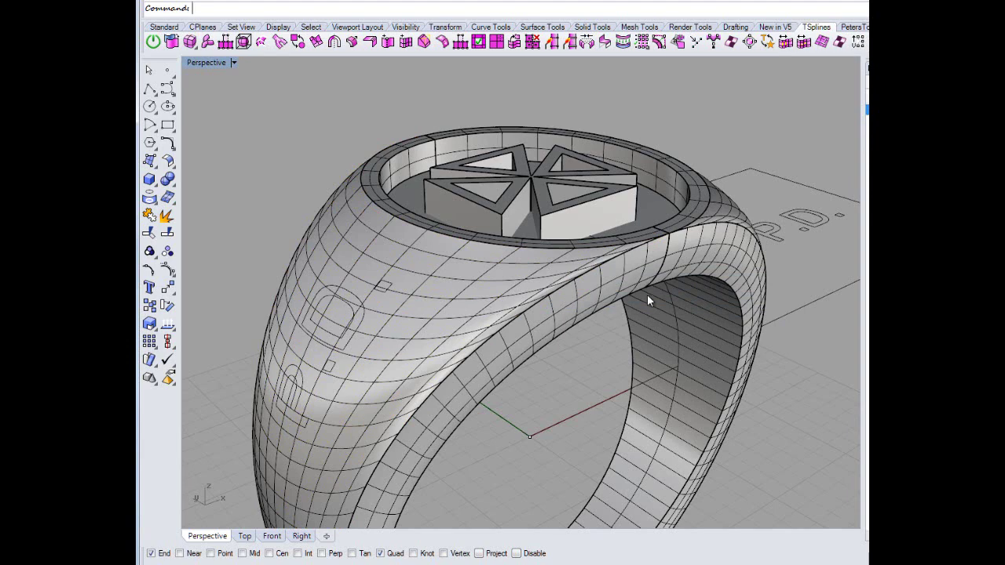
- Examine the ring's band, inner side and top from below and from several other angles
{"action": "scroll", "coordinate": [647, 294], "scroll_direction": "down", "scroll_amount": 7}
{"action": "right_click_drag", "start_coordinate": [647, 294], "coordinate": [466, 265]}
{"action": "scroll", "coordinate": [563, 311], "scroll_direction": "down", "scroll_amount": 6}
{"action": "scroll", "coordinate": [611, 365], "scroll_direction": "up", "scroll_amount": 9}
{"action": "scroll", "coordinate": [466, 311], "scroll_direction": "up", "scroll_amount": 15}
{"action": "scroll", "coordinate": [465, 312], "scroll_direction": "down", "scroll_amount": 10}
{"action": "scroll", "coordinate": [459, 309], "scroll_direction": "up", "scroll_amount": 10}
{"action": "scroll", "coordinate": [467, 265], "scroll_direction": "down", "scroll_amount": 14}
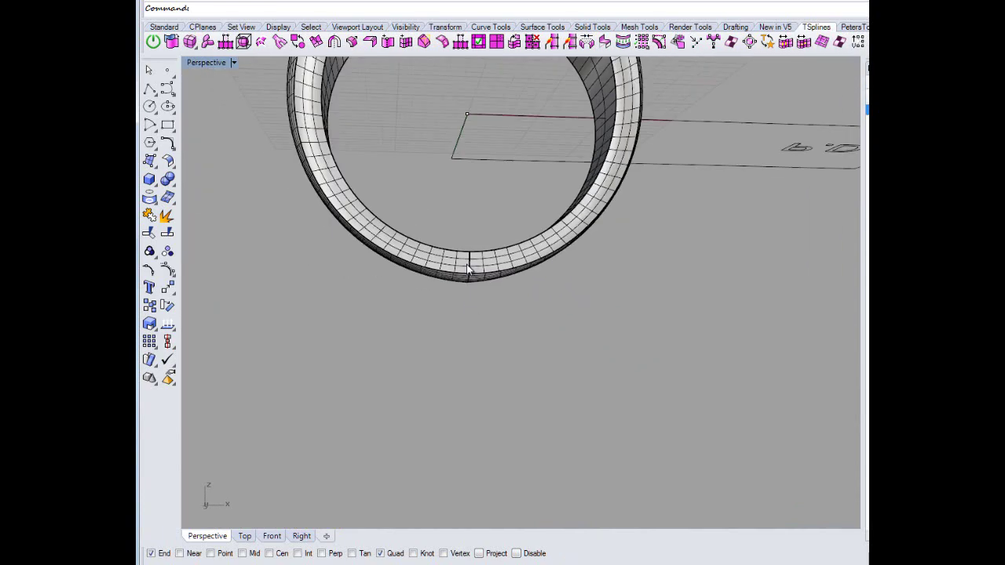
{"action": "scroll", "coordinate": [462, 272], "scroll_direction": "up", "scroll_amount": 10}
{"action": "right_click_drag", "start_coordinate": [465, 157], "coordinate": [472, 246]}
{"action": "scroll", "coordinate": [463, 201], "scroll_direction": "down", "scroll_amount": 9}
{"action": "scroll", "coordinate": [473, 247], "scroll_direction": "down", "scroll_amount": 11}
{"action": "right_click_drag", "start_coordinate": [454, 188], "coordinate": [473, 191]}
{"action": "scroll", "coordinate": [444, 153], "scroll_direction": "up", "scroll_amount": 9}
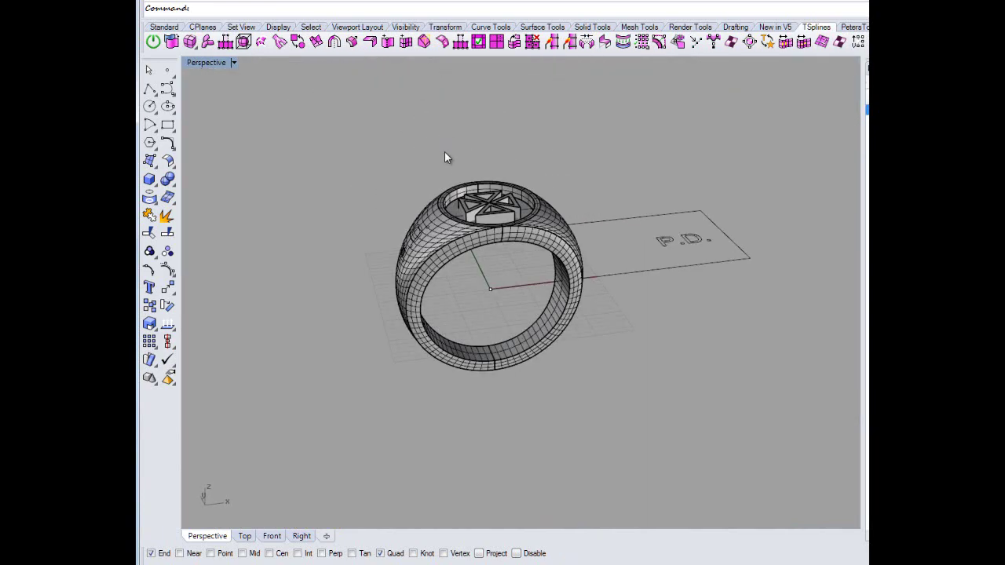
{"action": "scroll", "coordinate": [484, 314], "scroll_direction": "up", "scroll_amount": 3}
{"action": "scroll", "coordinate": [489, 314], "scroll_direction": "down", "scroll_amount": 4}
{"action": "right_click_drag", "start_coordinate": [490, 314], "coordinate": [511, 309]}
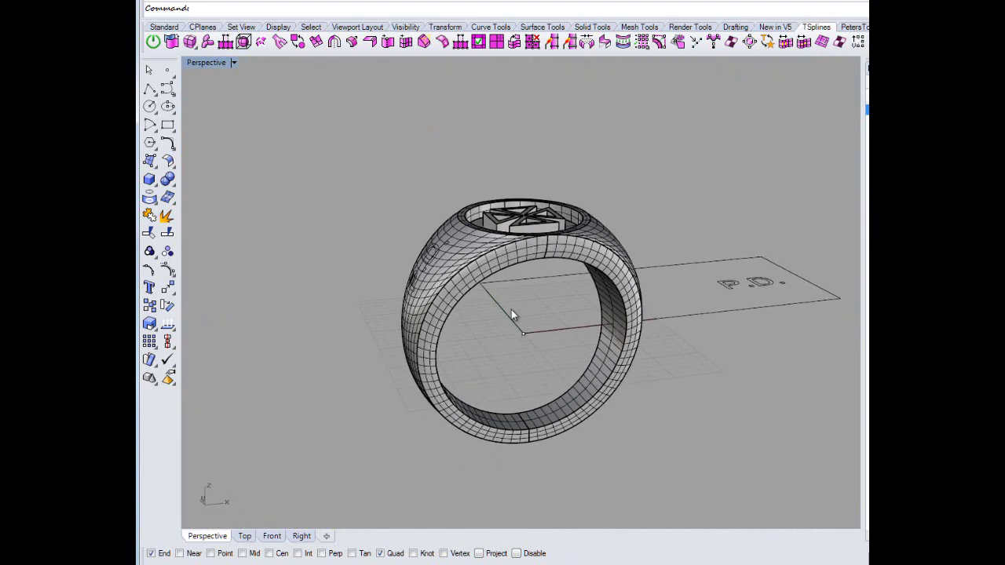
{"action": "scroll", "coordinate": [512, 309], "scroll_direction": "down", "scroll_amount": 1}
{"action": "scroll", "coordinate": [517, 315], "scroll_direction": "up", "scroll_amount": 4}
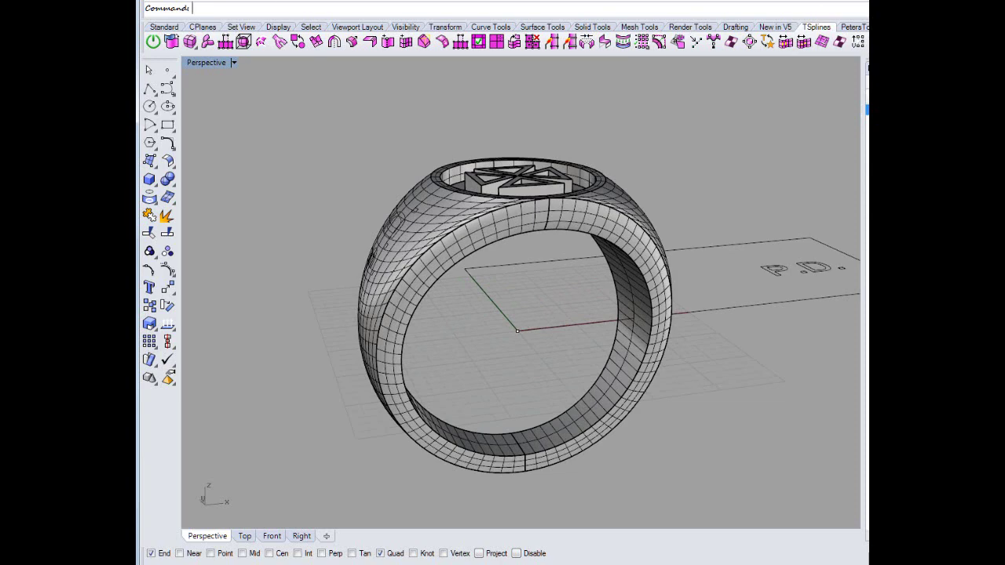
- Set up a solid text object reading P.B. in the Arial font
{"action": "left_click", "coordinate": [357, 189]}
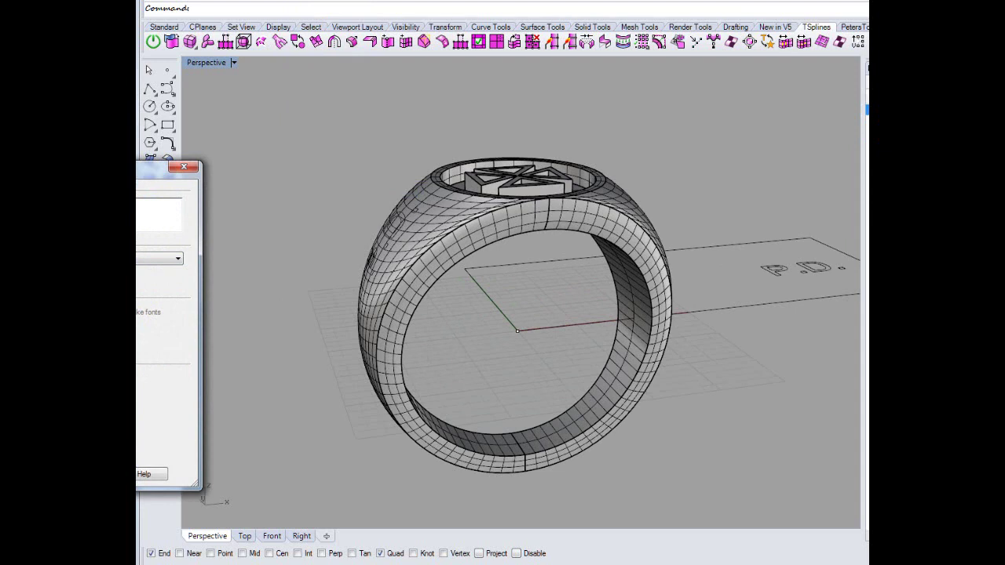
{"action": "left_click", "coordinate": [179, 260]}
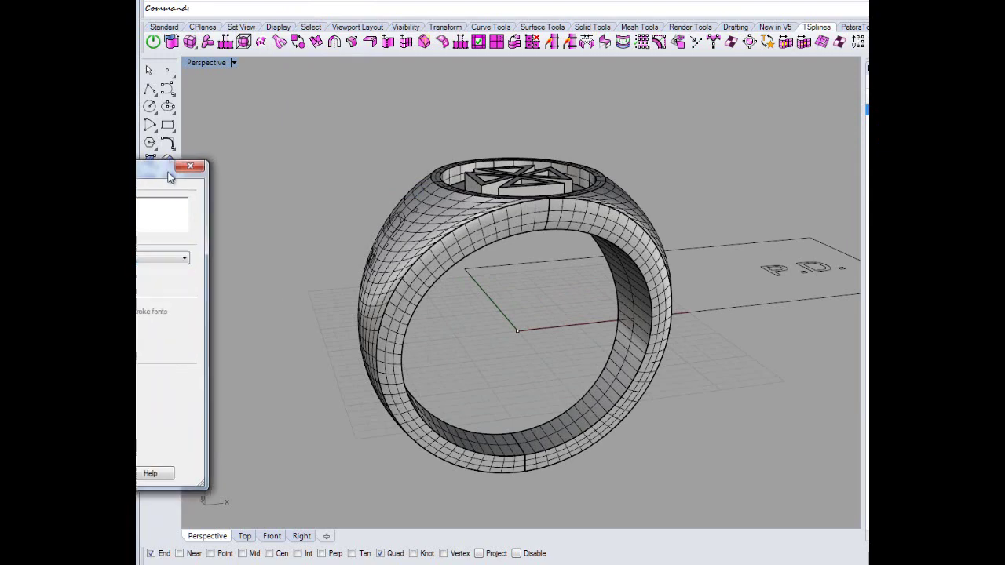
{"action": "left_click_drag", "start_coordinate": [125, 173], "coordinate": [296, 147]}
{"action": "left_click", "coordinate": [351, 228]}
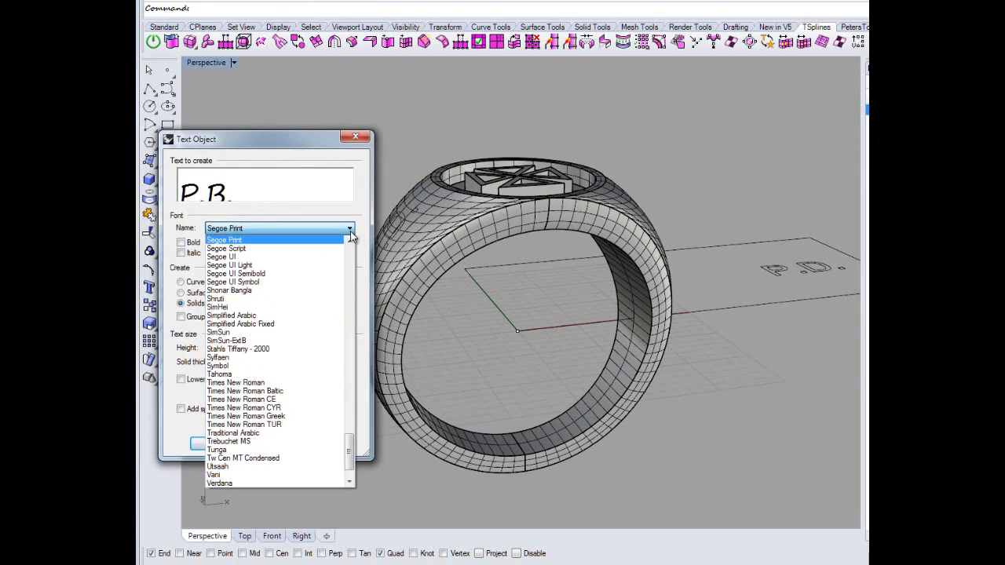
{"action": "scroll", "coordinate": [358, 393], "scroll_direction": "up", "scroll_amount": 9}
{"action": "scroll", "coordinate": [358, 392], "scroll_direction": "up", "scroll_amount": 15}
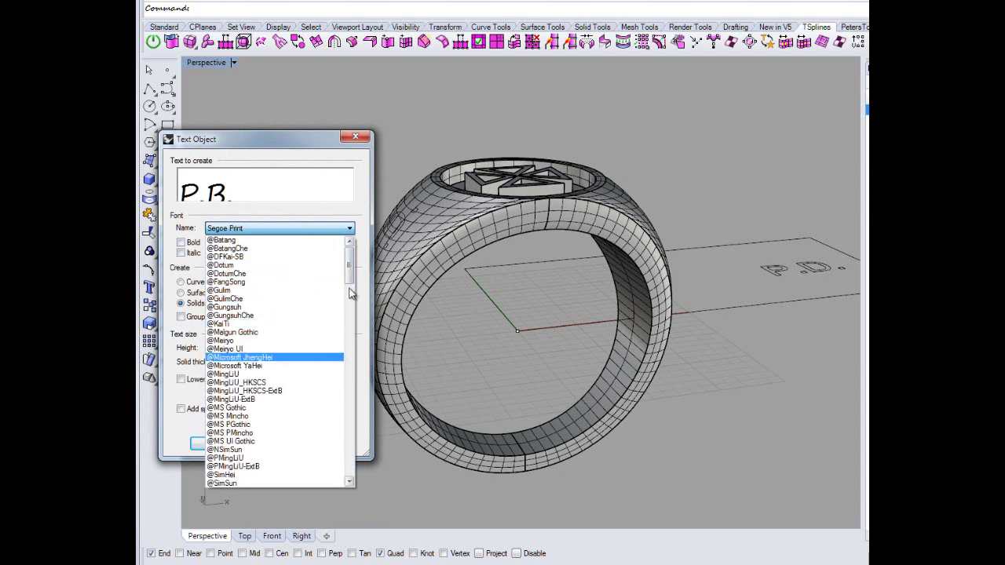
{"action": "scroll", "coordinate": [352, 298], "scroll_direction": "down", "scroll_amount": 8}
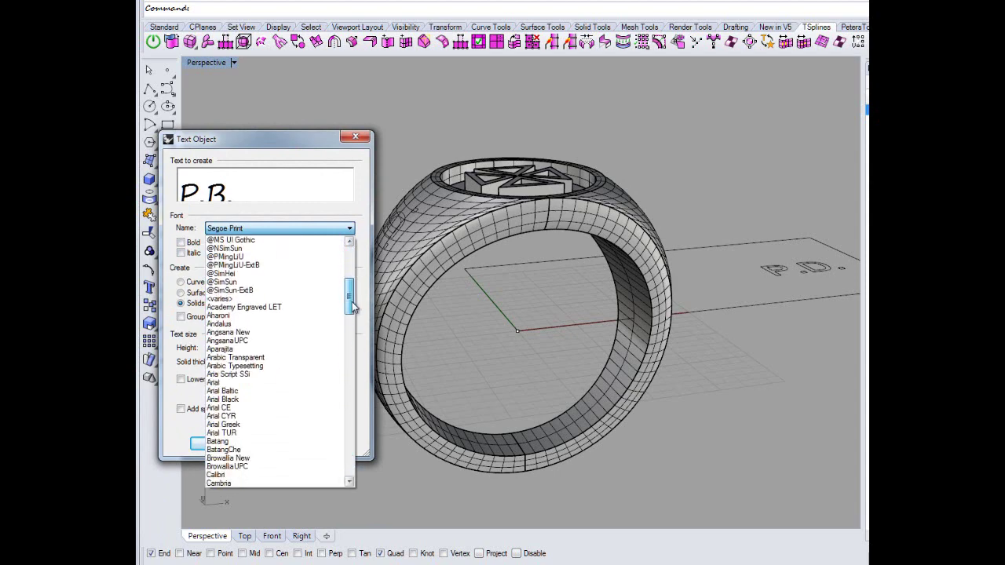
{"action": "left_click", "coordinate": [245, 384]}
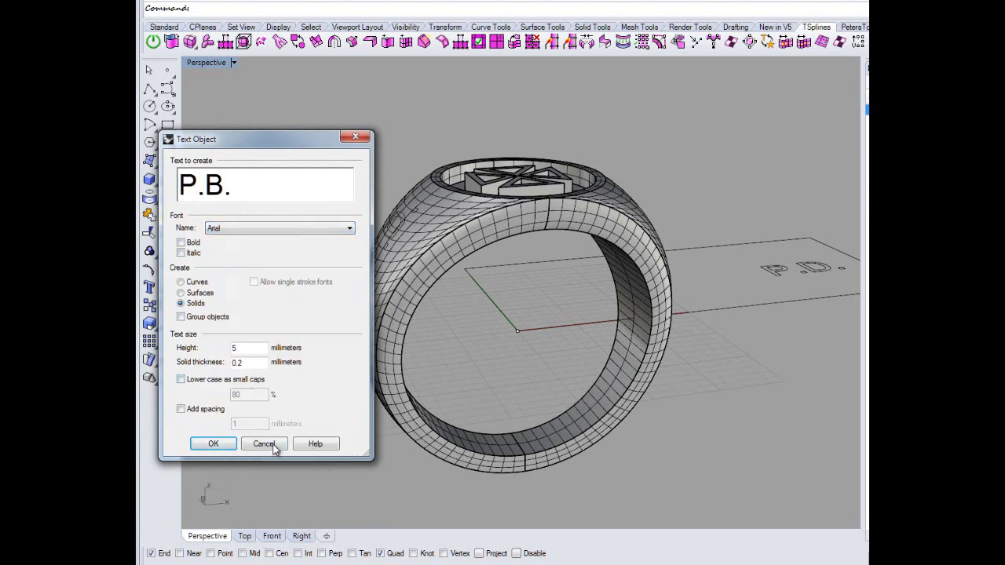
{"action": "left_click", "coordinate": [215, 444]}
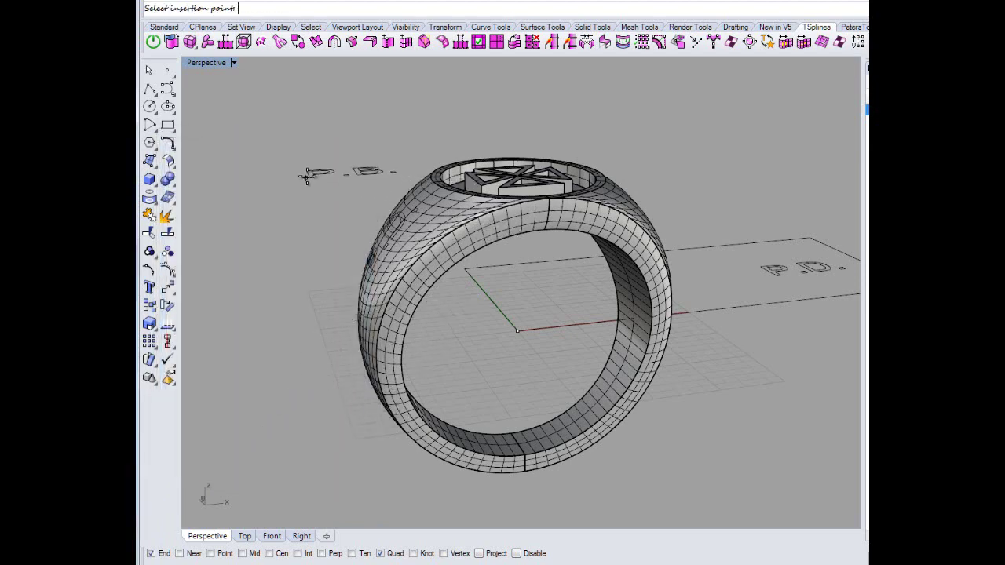
{"action": "left_click", "coordinate": [261, 182]}
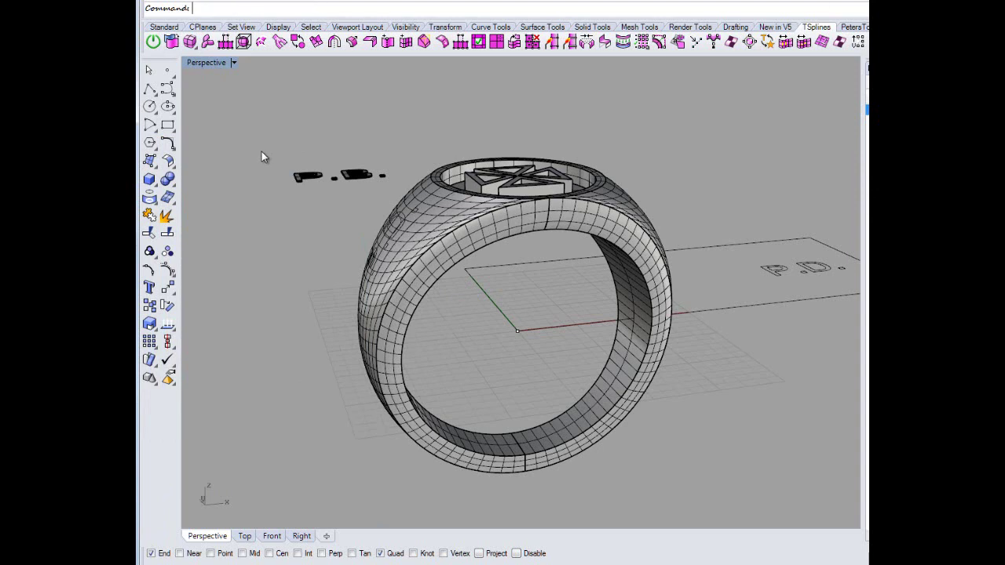
{"action": "left_click_drag", "start_coordinate": [394, 208], "coordinate": [400, 212]}
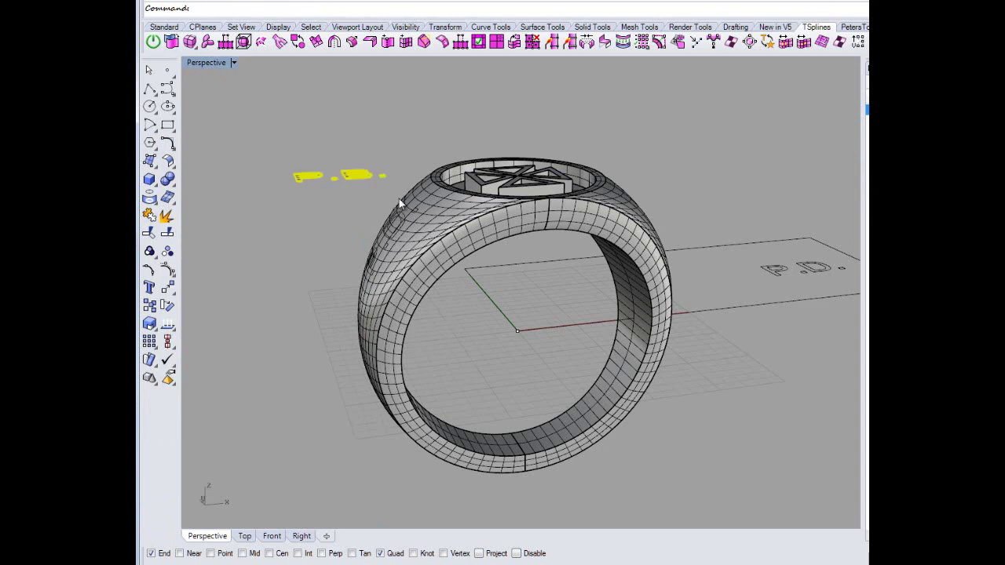
{"action": "key", "text": "Delete"}
- Create P.B. as solid Arial text, 3 mm high and 2 mm thick, and place it beside the ring in the Right view
{"action": "right_click", "coordinate": [281, 105]}
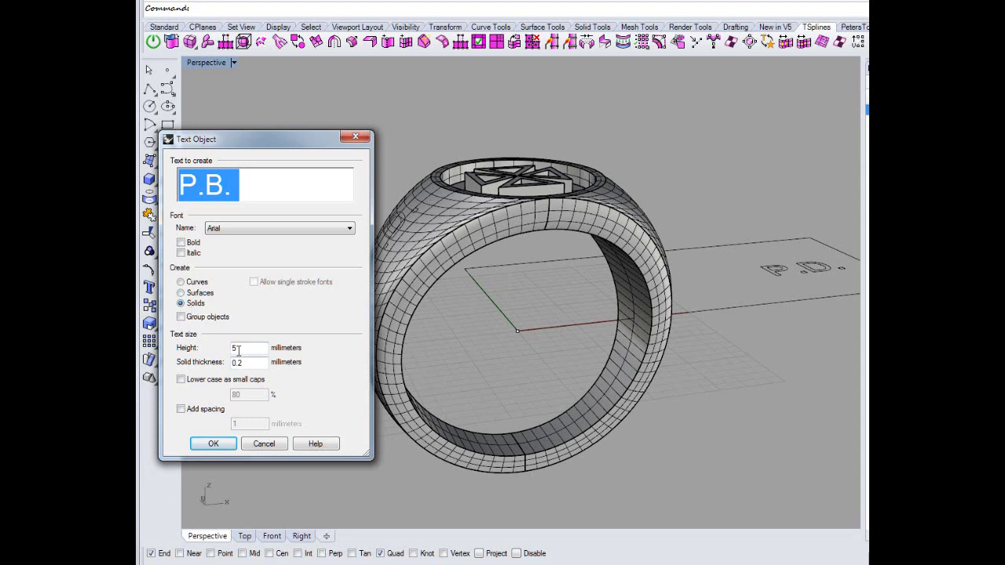
{"action": "left_click_drag", "start_coordinate": [238, 350], "coordinate": [223, 351]}
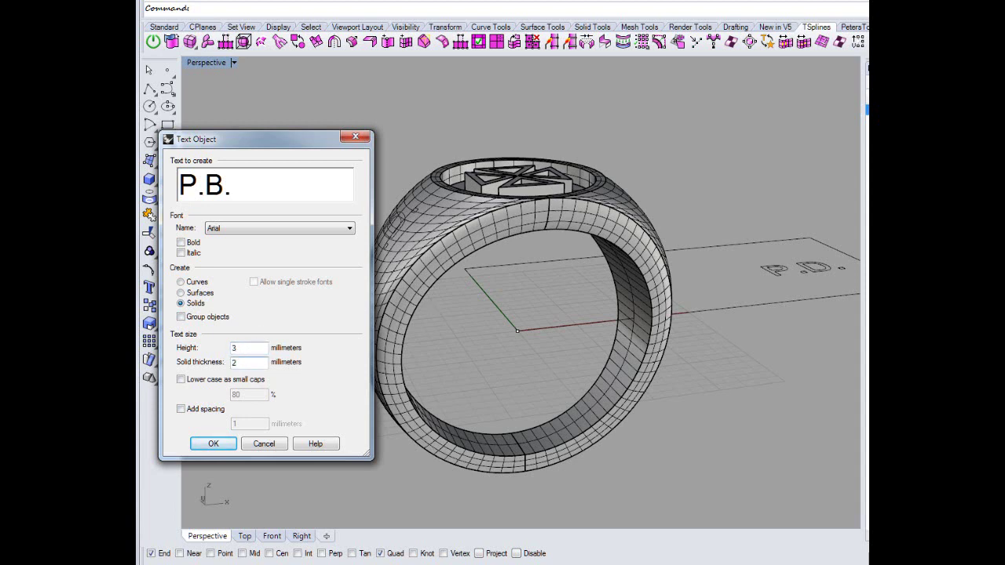
{"action": "left_click", "coordinate": [215, 452]}
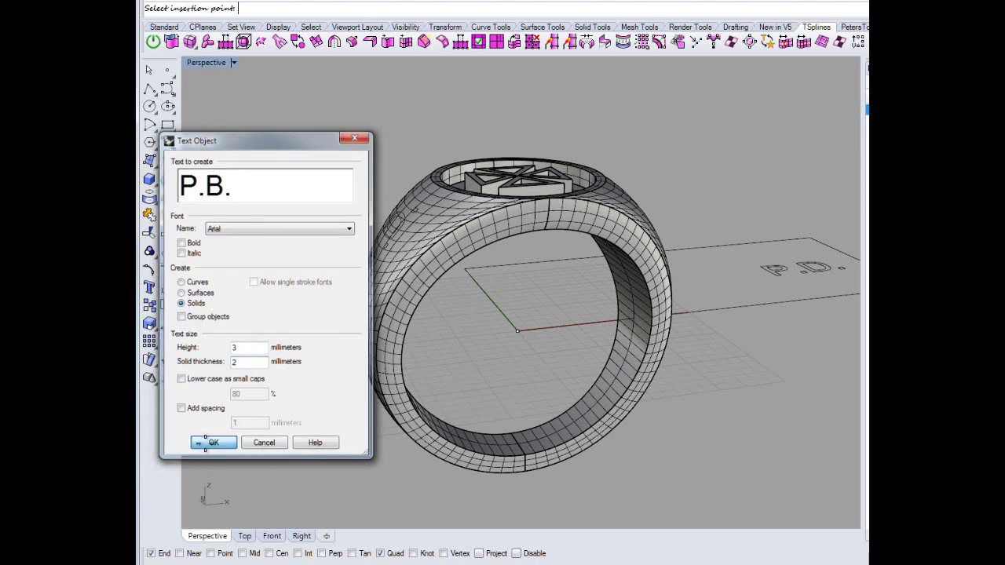
{"action": "double_click", "coordinate": [205, 62]}
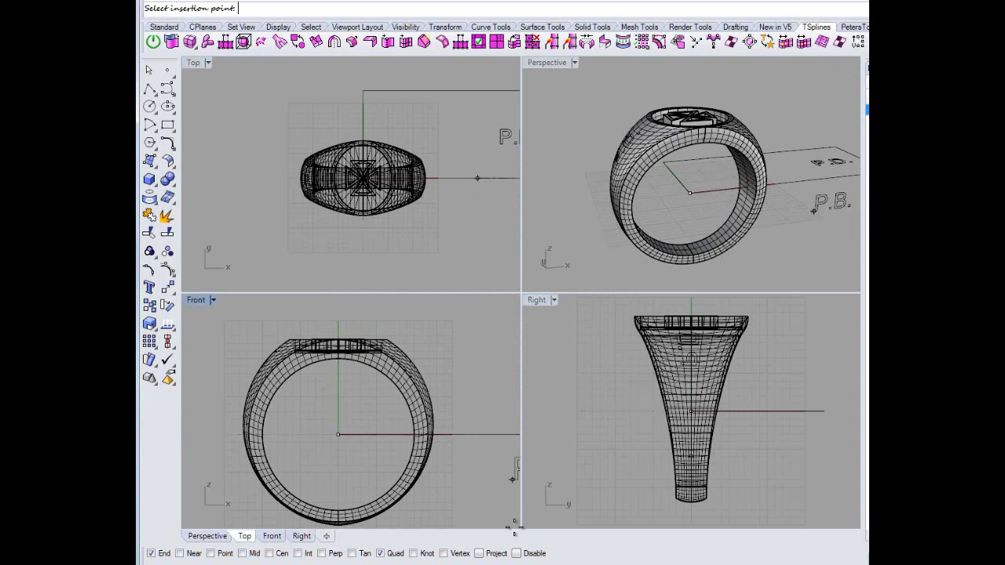
{"action": "left_click", "coordinate": [579, 415]}
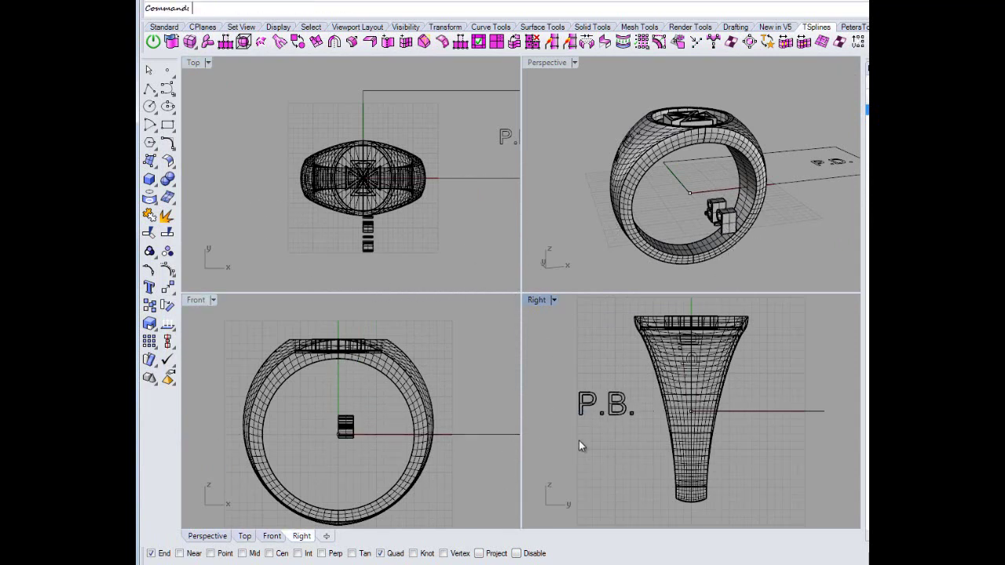
- Rotate the P.B. text solids to read upward along the band and position them just outside the ring's shoulder
{"action": "scroll", "coordinate": [598, 455], "scroll_direction": "up", "scroll_amount": 5}
{"action": "scroll", "coordinate": [589, 413], "scroll_direction": "down", "scroll_amount": 3}
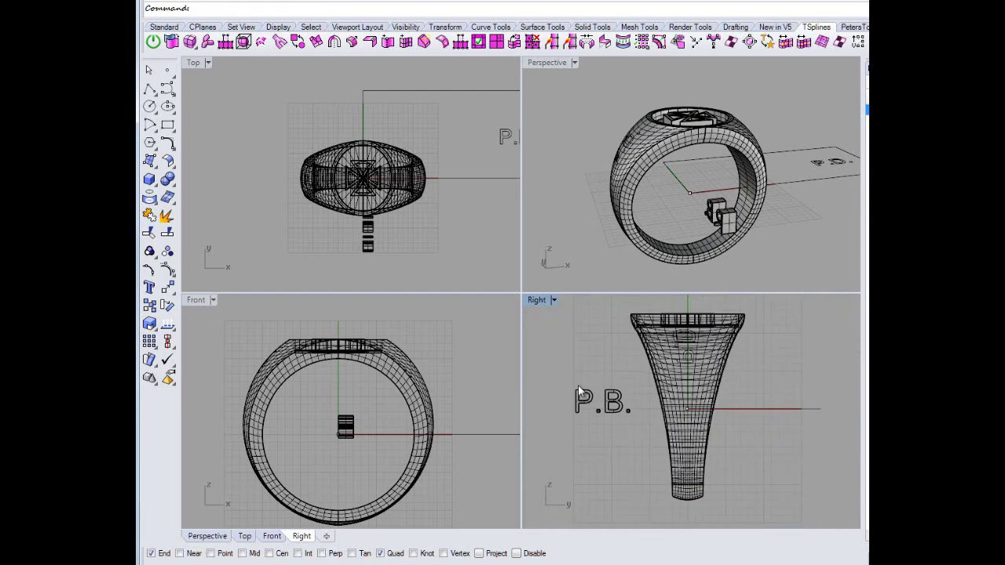
{"action": "left_click_drag", "start_coordinate": [578, 384], "coordinate": [641, 432]}
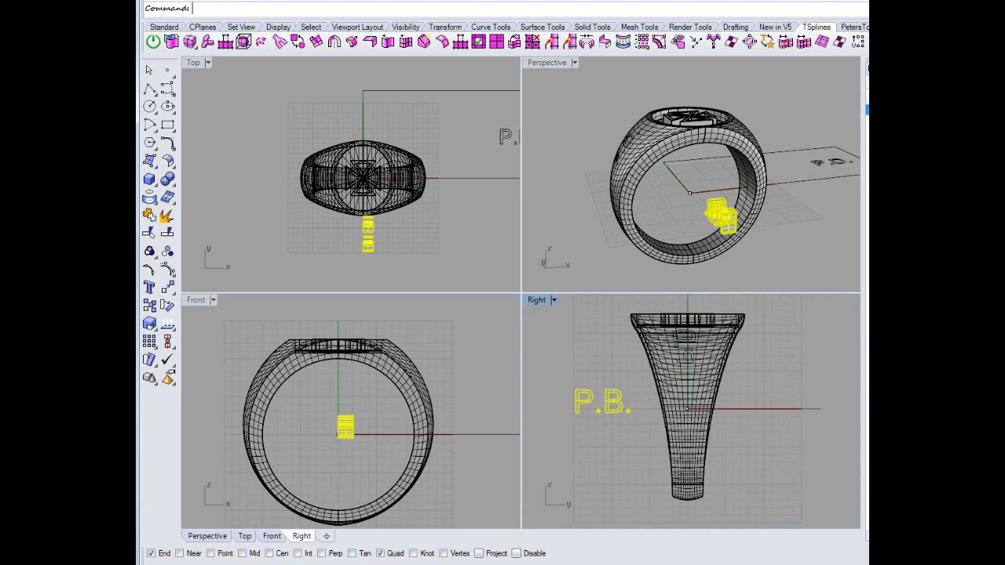
{"action": "left_click", "coordinate": [658, 564]}
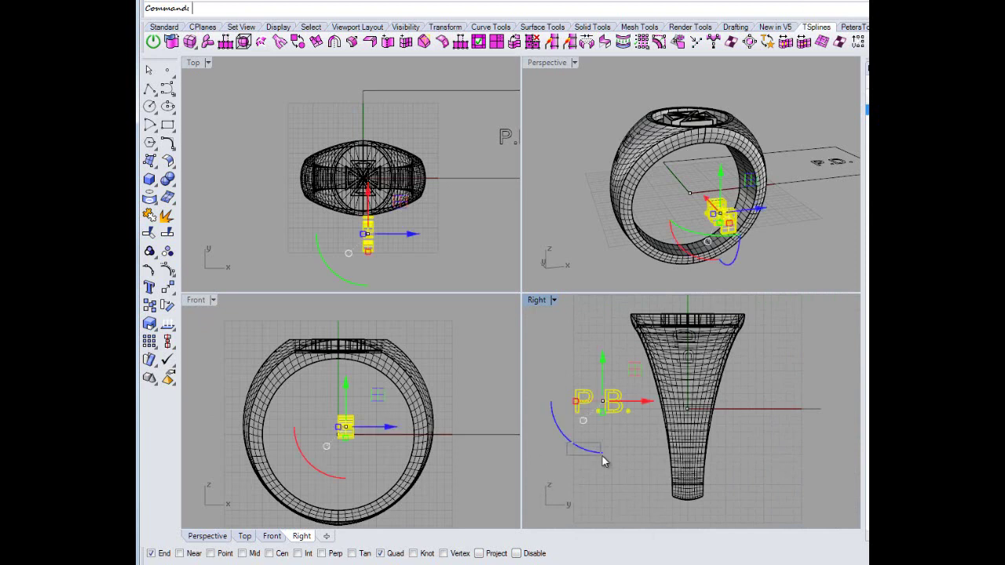
{"action": "left_click_drag", "start_coordinate": [580, 454], "coordinate": [636, 455]}
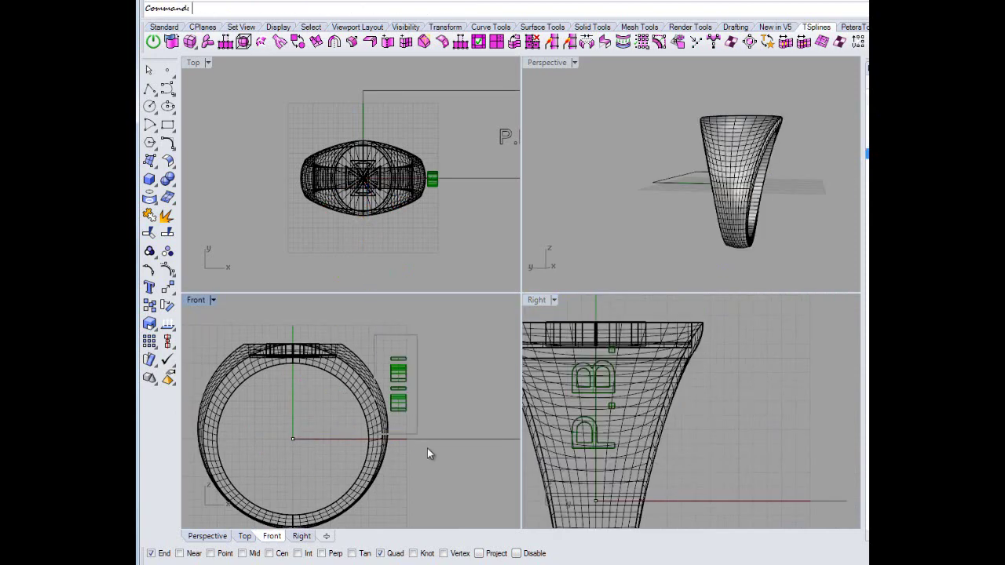
- Tilt the P.B. text solids in the Front view to follow the slope of the ring's shoulder and move them against it
{"action": "left_click_drag", "start_coordinate": [427, 448], "coordinate": [410, 355]}
{"action": "left_click", "coordinate": [744, 194]}
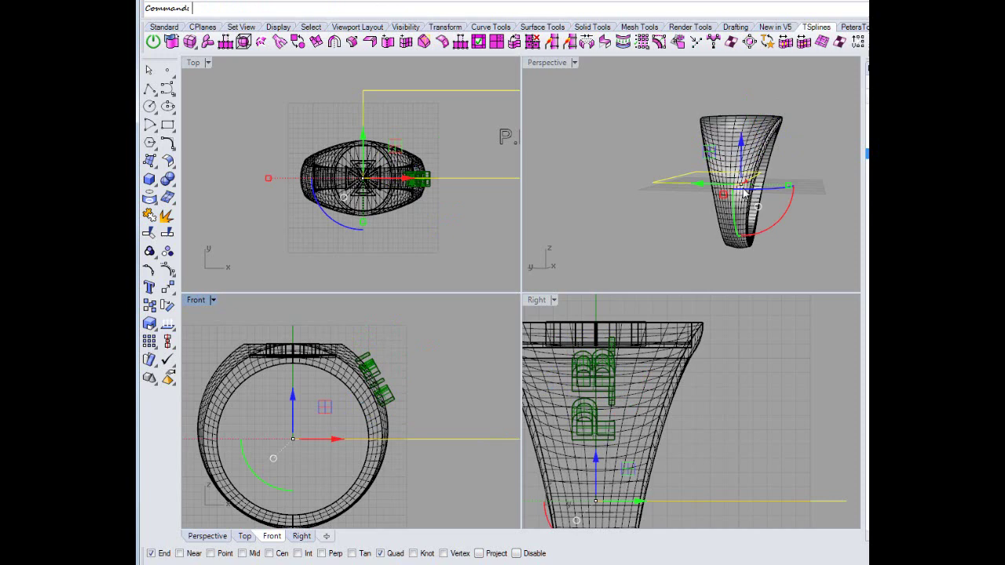
{"action": "left_click", "coordinate": [603, 233]}
{"action": "right_click_drag", "start_coordinate": [718, 218], "coordinate": [672, 219]}
{"action": "right_click_drag", "start_coordinate": [585, 445], "coordinate": [659, 446]}
{"action": "right_click_drag", "start_coordinate": [431, 416], "coordinate": [502, 428]}
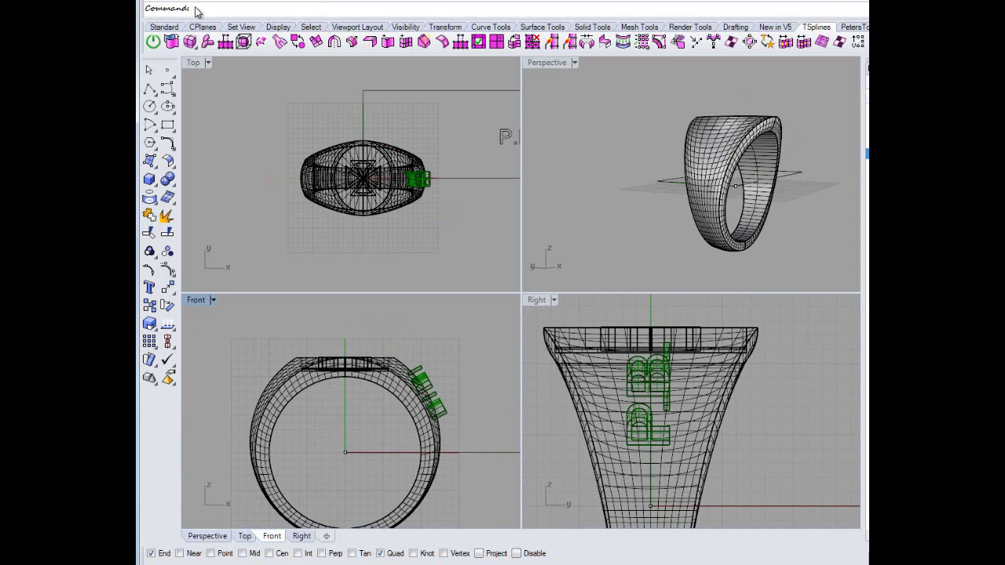
{"action": "type", "text": "ictureFrame"}
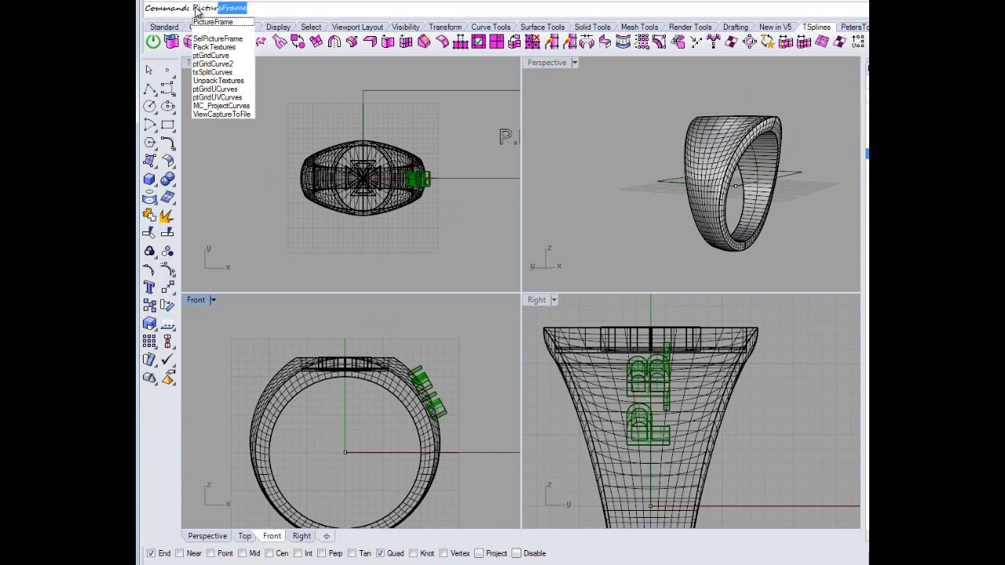
{"action": "key", "text": "Return"}
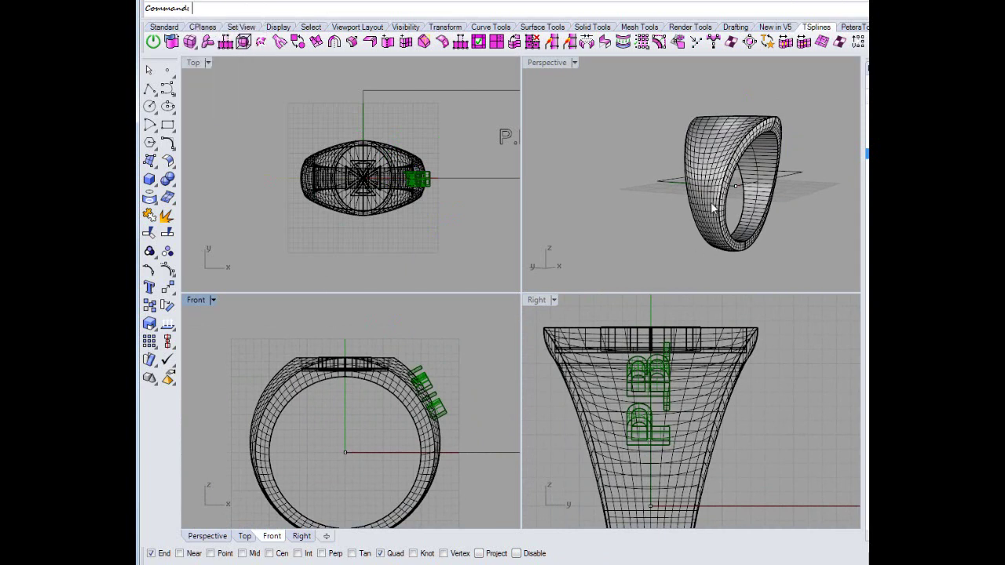
- Examine how the P.B. text solids sit on the ring's shoulder from several angles
{"action": "right_click_drag", "start_coordinate": [557, 202], "coordinate": [551, 224]}
{"action": "right_click_drag", "start_coordinate": [729, 180], "coordinate": [630, 198]}
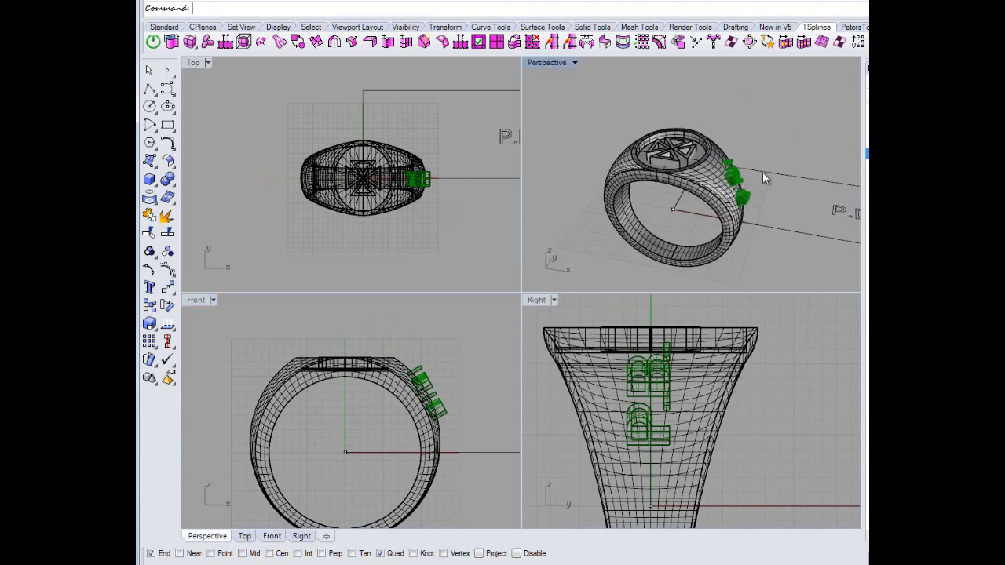
{"action": "scroll", "coordinate": [747, 194], "scroll_direction": "up", "scroll_amount": 7}
{"action": "scroll", "coordinate": [748, 195], "scroll_direction": "down", "scroll_amount": 6}
{"action": "mouse_move", "coordinate": [737, 206]}
{"action": "right_mouse_down"}
{"action": "mouse_move", "coordinate": [644, 205]}
{"action": "mouse_move", "coordinate": [699, 225]}
{"action": "mouse_move", "coordinate": [729, 188]}
{"action": "mouse_move", "coordinate": [664, 211]}
{"action": "mouse_move", "coordinate": [724, 191]}
{"action": "right_mouse_up"}
{"action": "scroll", "coordinate": [592, 111], "scroll_direction": "up", "scroll_amount": 8}
{"action": "scroll", "coordinate": [591, 111], "scroll_direction": "down", "scroll_amount": 5}
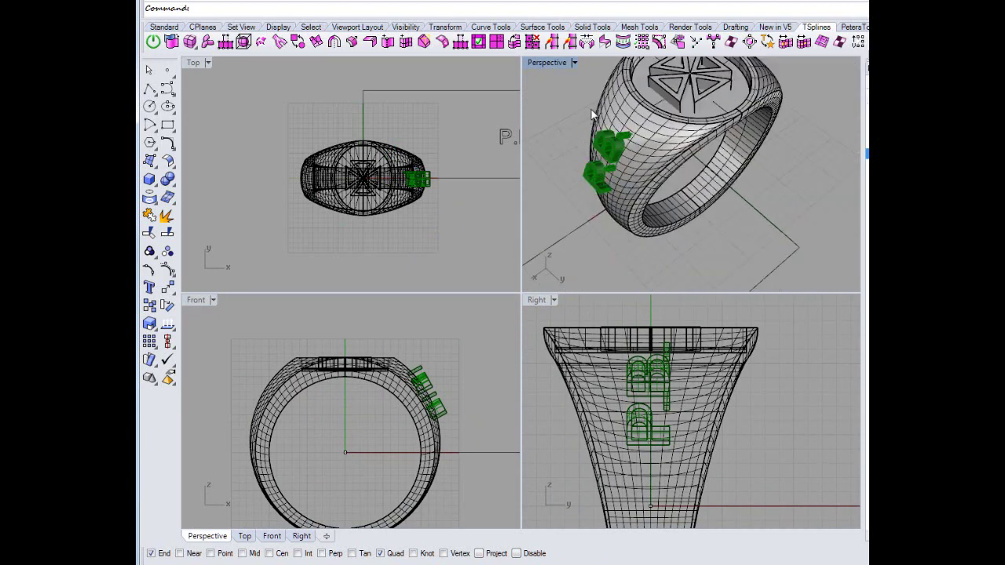
{"action": "right_click_drag", "start_coordinate": [432, 226], "coordinate": [404, 237]}
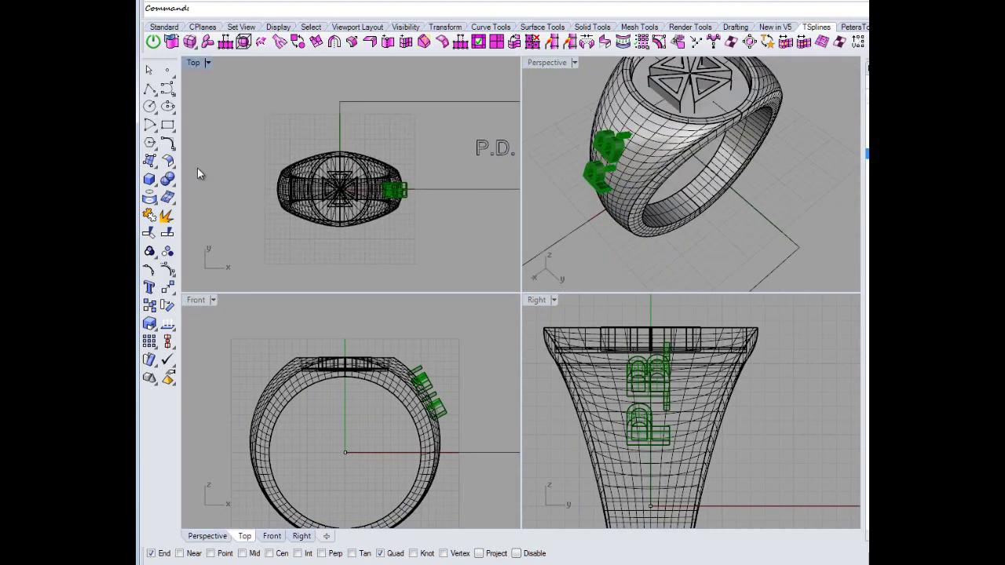
{"action": "left_click_drag", "start_coordinate": [238, 114], "coordinate": [339, 194]}
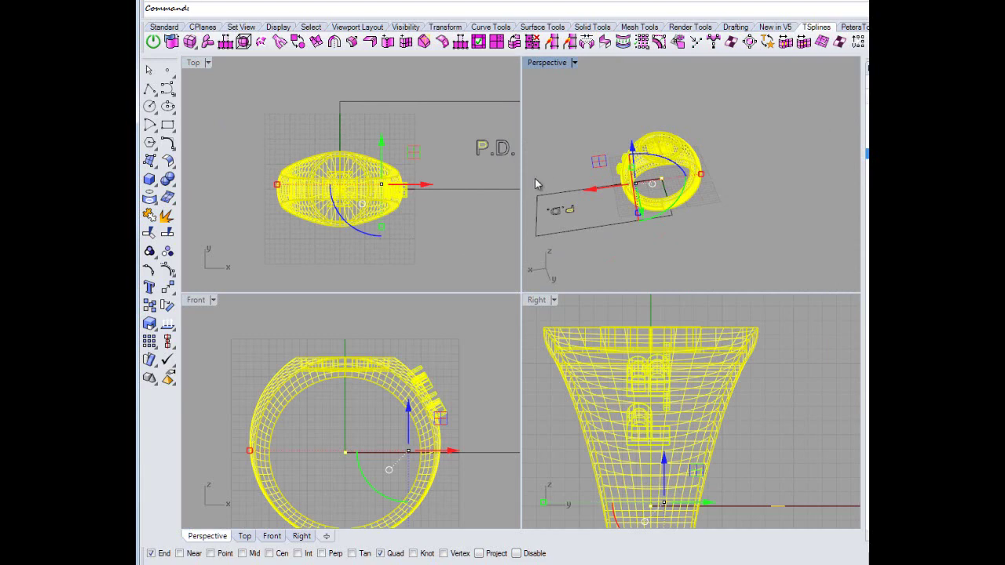
{"action": "left_click", "coordinate": [535, 178]}
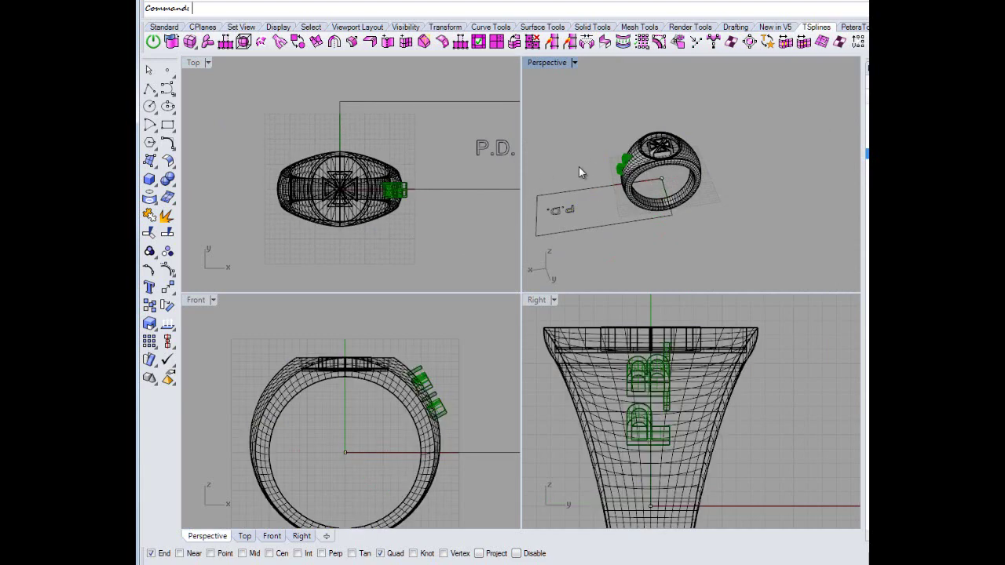
{"action": "scroll", "coordinate": [643, 190], "scroll_direction": "up", "scroll_amount": 5}
{"action": "left_click", "coordinate": [582, 115]}
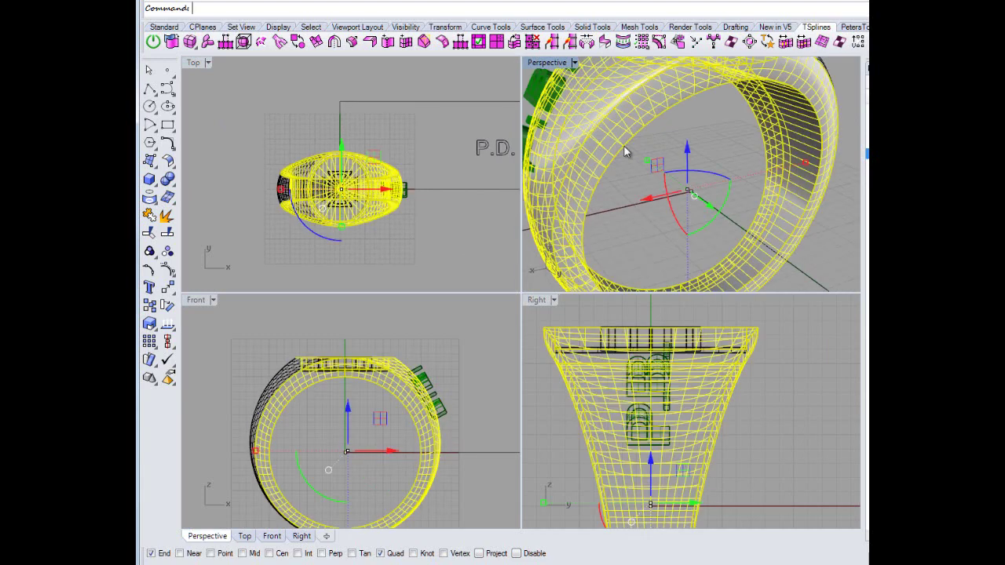
{"action": "left_click", "coordinate": [636, 168]}
{"action": "right_click_drag", "start_coordinate": [755, 157], "coordinate": [722, 163]}
{"action": "scroll", "coordinate": [723, 163], "scroll_direction": "down", "scroll_amount": 8}
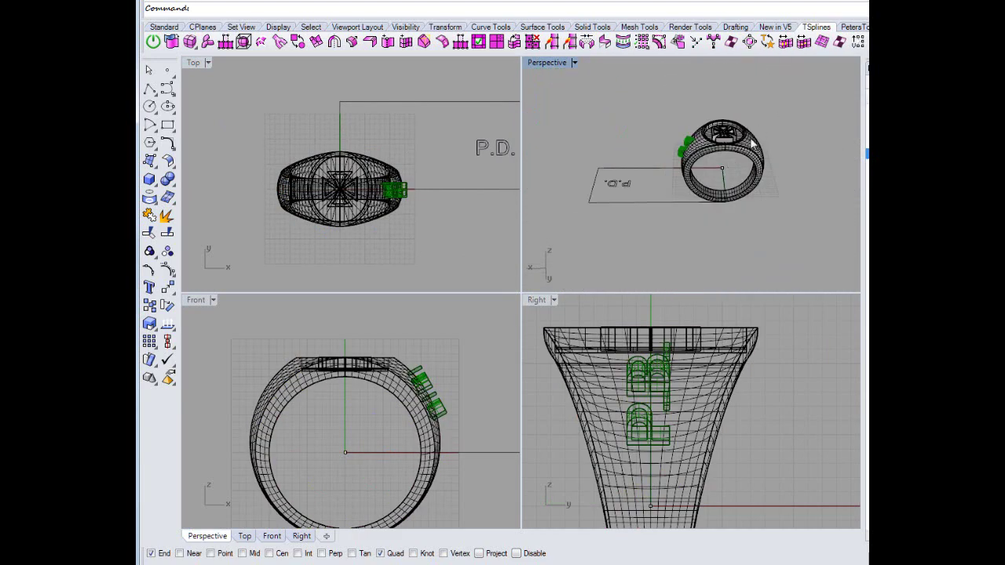
{"action": "left_click", "coordinate": [759, 147]}
{"action": "left_click", "coordinate": [780, 188]}
- Rotate the P.B. text solids 180 degrees about the origin in the Top view onto the ring's opposite shoulder
{"action": "right_click_drag", "start_coordinate": [415, 216], "coordinate": [388, 221]}
{"action": "left_click_drag", "start_coordinate": [334, 137], "coordinate": [425, 246]}
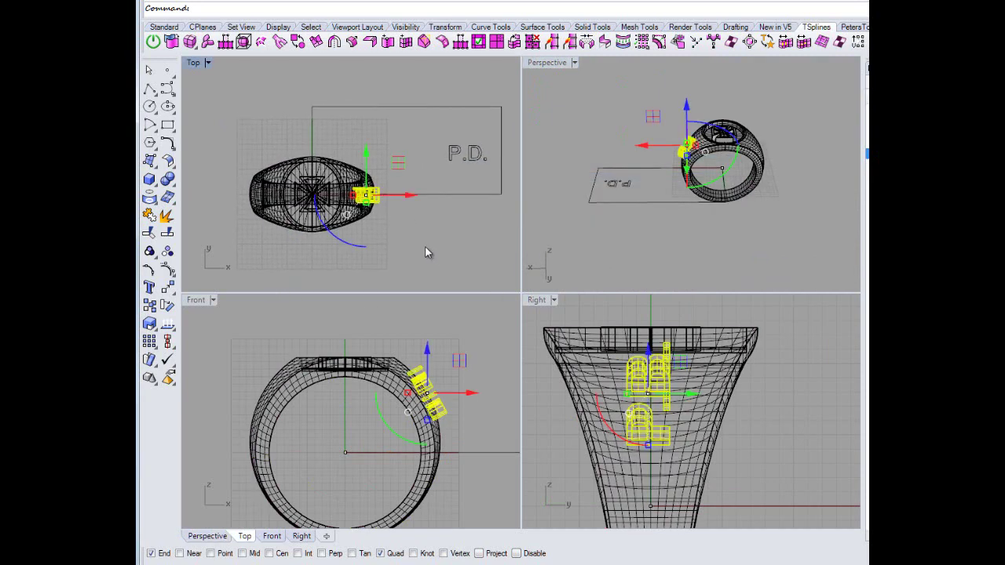
{"action": "left_click", "coordinate": [167, 306]}
{"action": "type", "text": "0"}
{"action": "key", "text": "Return"}
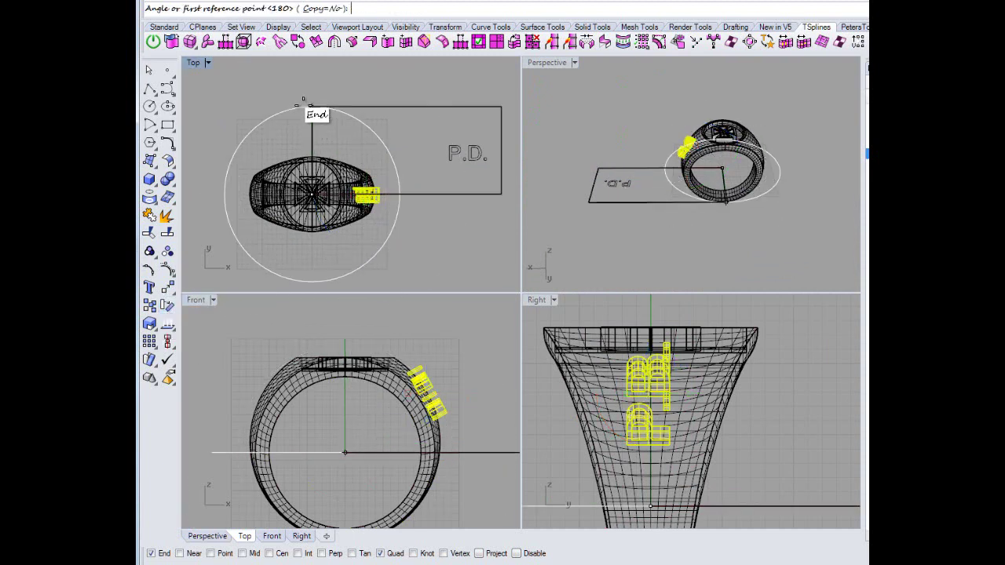
{"action": "left_click", "coordinate": [311, 82]}
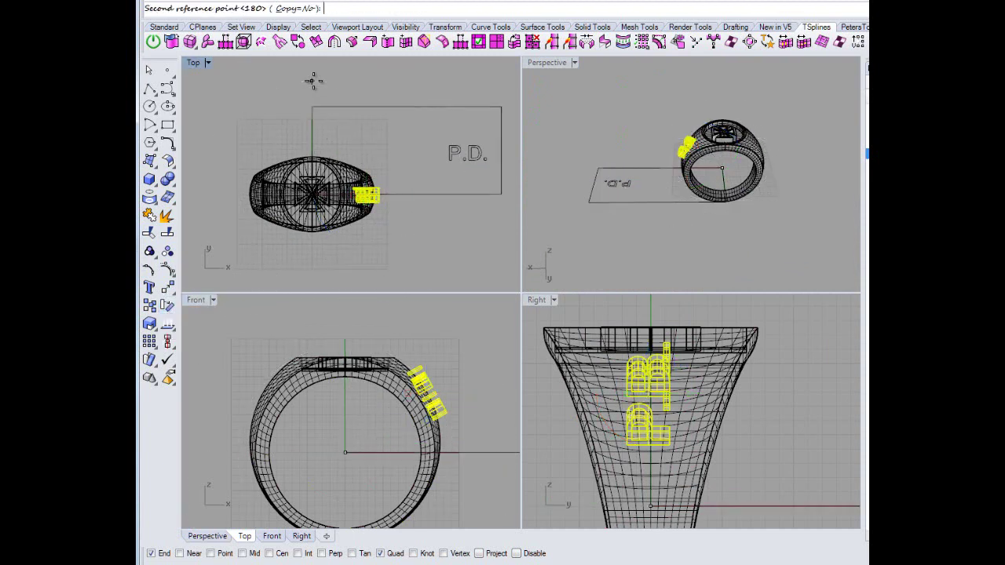
{"action": "left_click", "coordinate": [327, 284]}
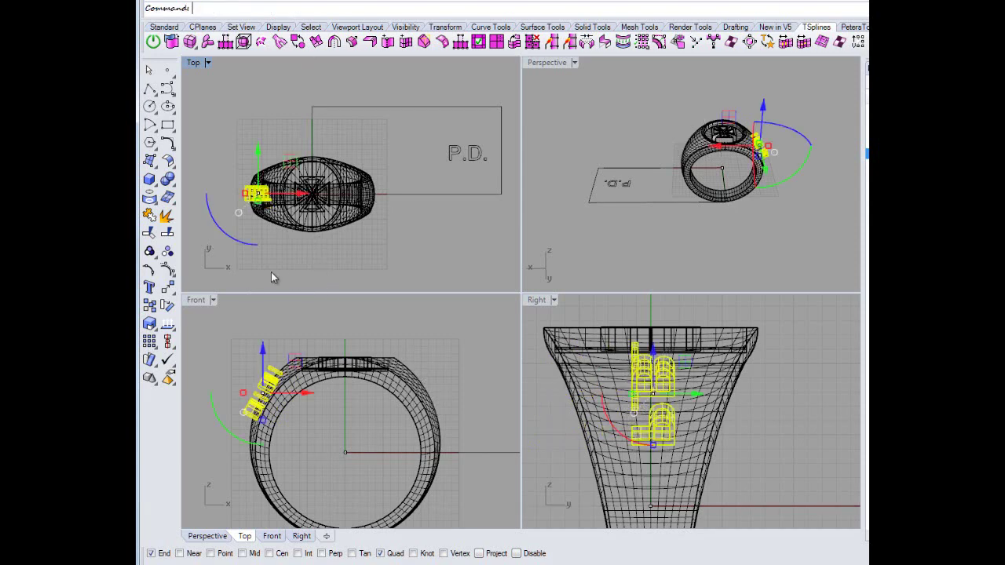
{"action": "key", "text": "Escape"}
- Examine how the P.B. text solids sit on the opposite shoulder in the Front view and in a shaded Perspective view
{"action": "scroll", "coordinate": [642, 345], "scroll_direction": "down", "scroll_amount": 3}
{"action": "scroll", "coordinate": [368, 392], "scroll_direction": "up", "scroll_amount": 6}
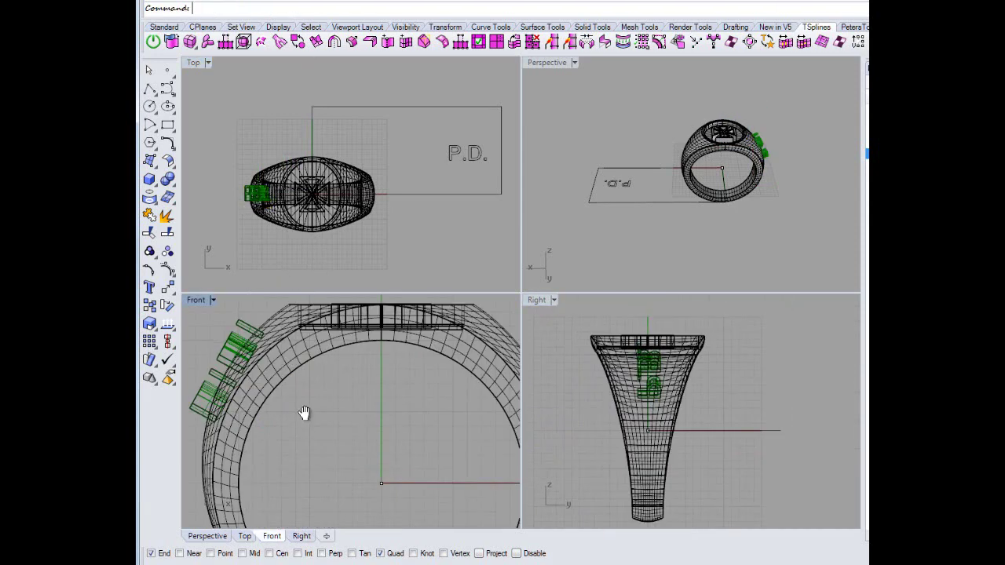
{"action": "right_click_drag", "start_coordinate": [767, 105], "coordinate": [646, 157]}
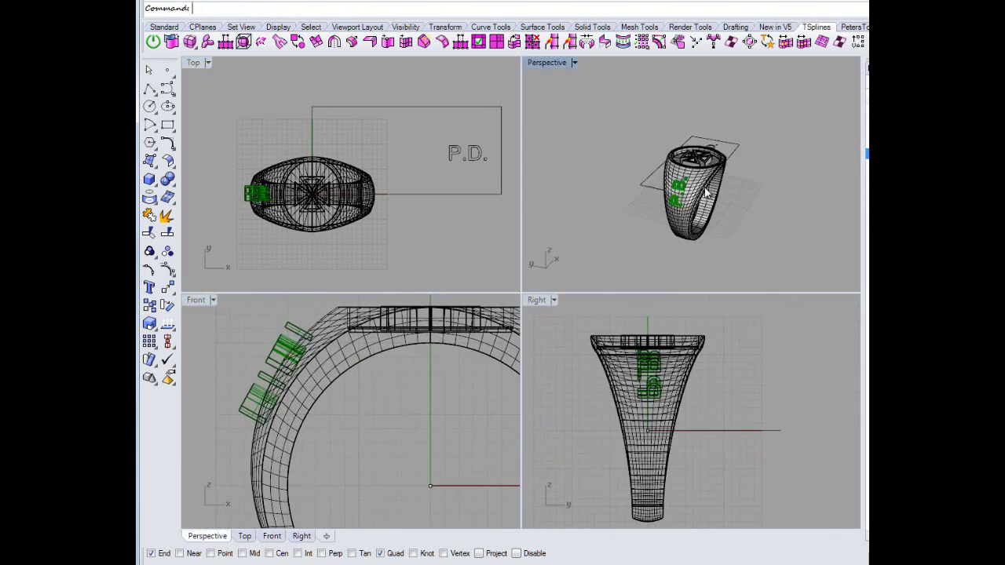
{"action": "key", "text": "ctrl+alt+s"}
{"action": "scroll", "coordinate": [701, 201], "scroll_direction": "up", "scroll_amount": 9}
{"action": "scroll", "coordinate": [697, 181], "scroll_direction": "down", "scroll_amount": 5}
{"action": "left_click", "coordinate": [698, 178]}
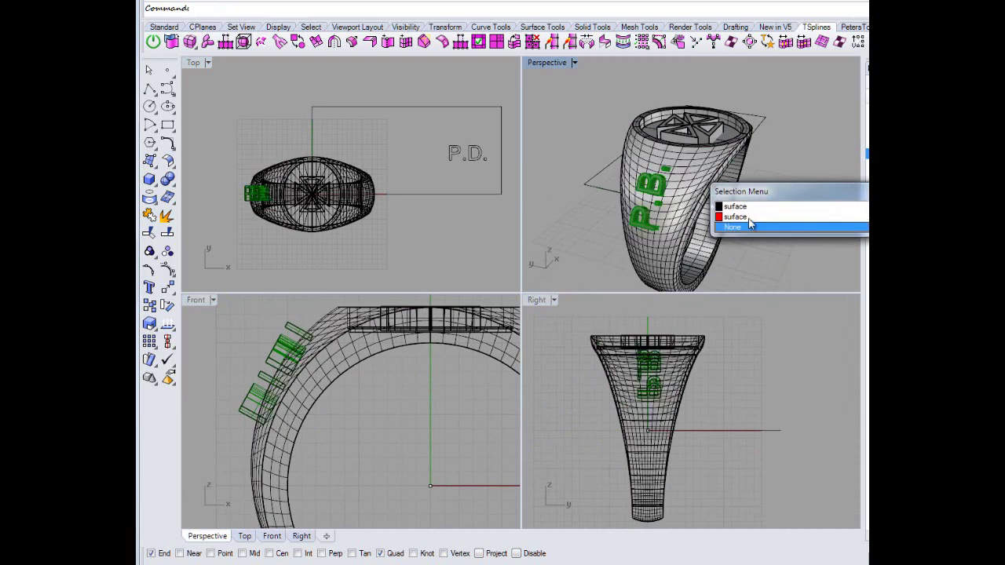
{"action": "left_click", "coordinate": [799, 140]}
{"action": "right_click_drag", "start_coordinate": [754, 204], "coordinate": [722, 163]}
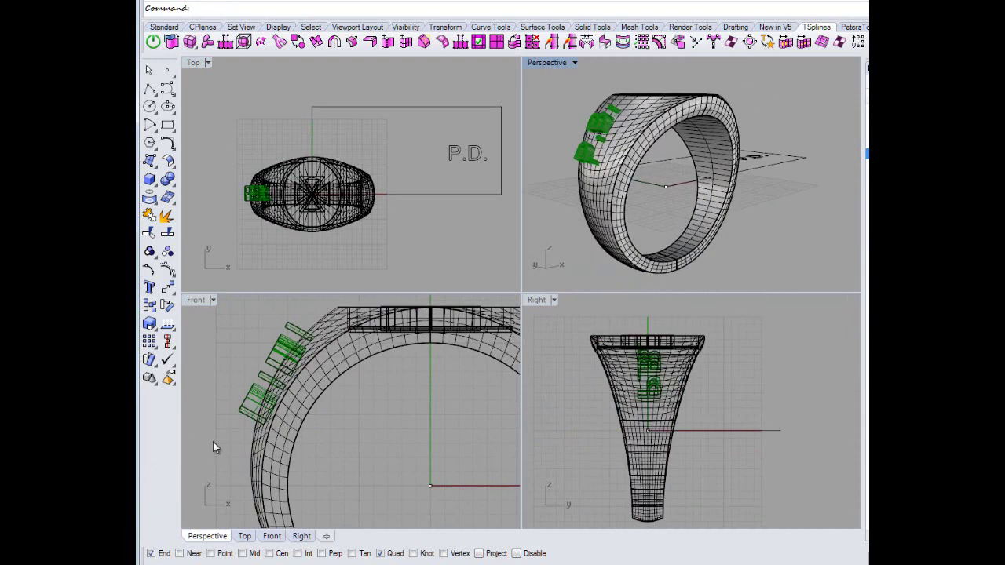
{"action": "right_click_drag", "start_coordinate": [321, 437], "coordinate": [364, 444]}
{"action": "scroll", "coordinate": [311, 412], "scroll_direction": "up", "scroll_amount": 2}
{"action": "scroll", "coordinate": [402, 440], "scroll_direction": "up", "scroll_amount": 2}
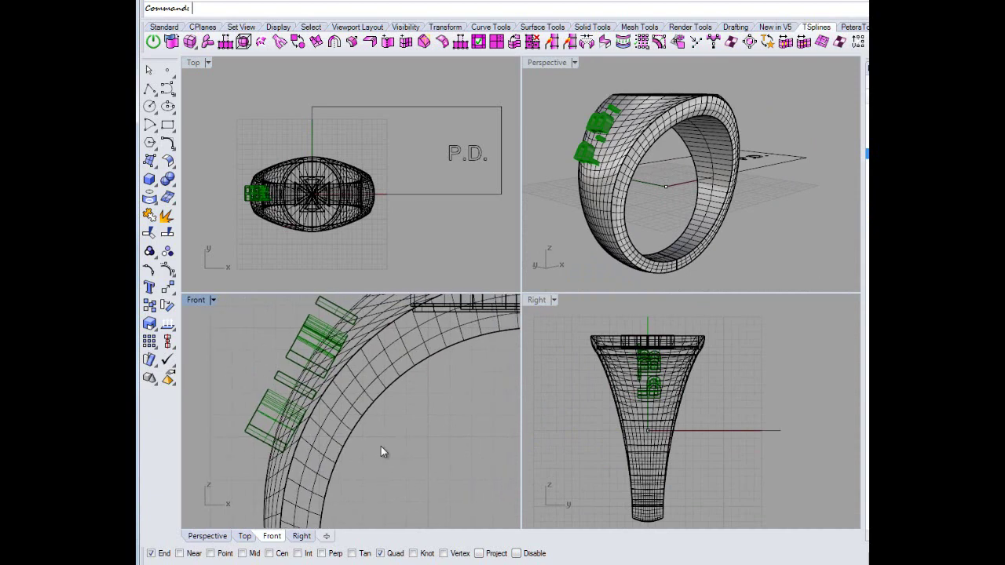
{"action": "scroll", "coordinate": [327, 416], "scroll_direction": "down", "scroll_amount": 3}
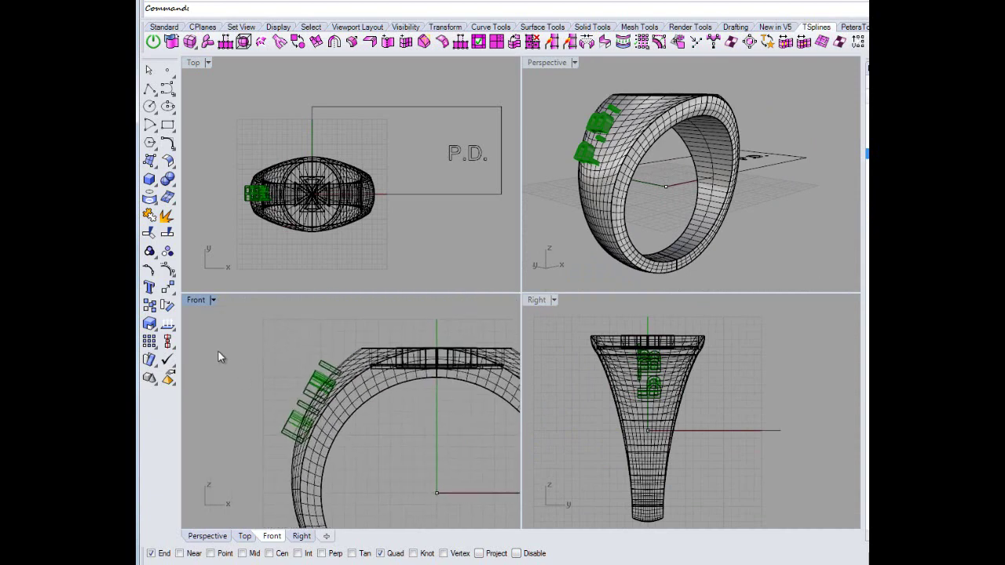
- Move the P.B. text solids slightly outward in a maximized Front view so they only partly sink into the shoulder
{"action": "left_click_drag", "start_coordinate": [352, 456], "coordinate": [404, 474]}
{"action": "right_click_drag", "start_coordinate": [410, 477], "coordinate": [396, 466]}
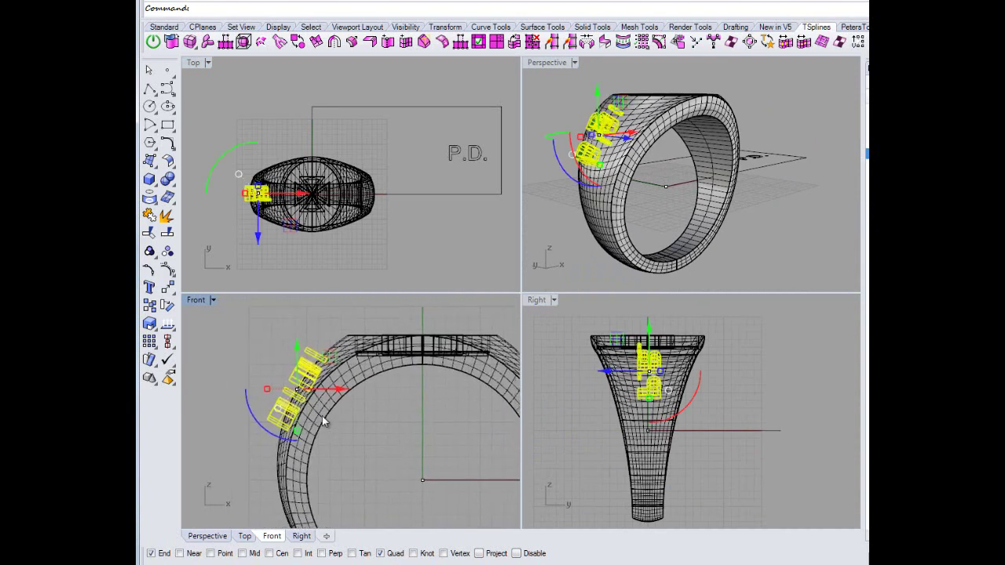
{"action": "scroll", "coordinate": [327, 419], "scroll_direction": "up", "scroll_amount": 6}
{"action": "right_click_drag", "start_coordinate": [344, 388], "coordinate": [424, 488]}
{"action": "scroll", "coordinate": [392, 394], "scroll_direction": "down", "scroll_amount": 4}
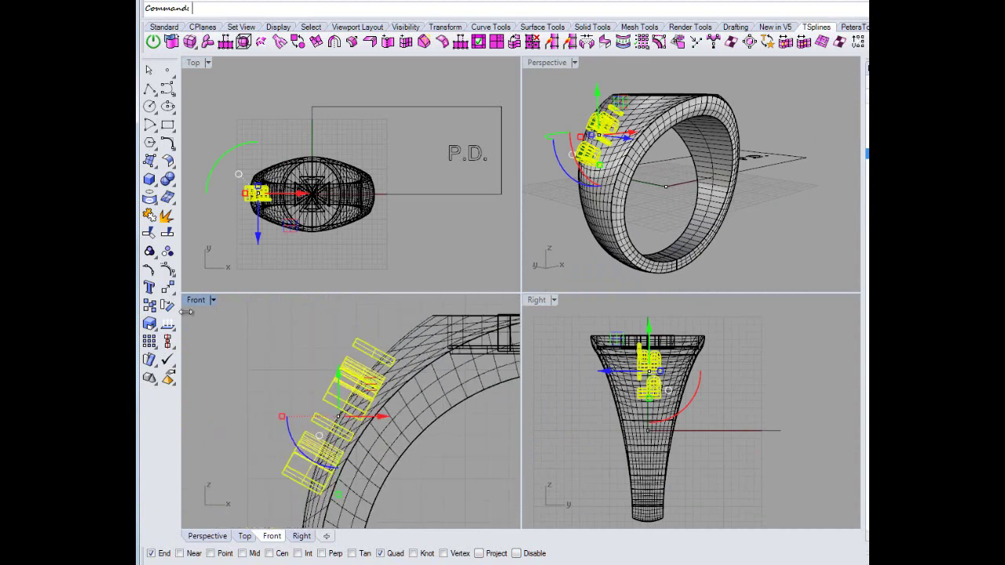
{"action": "double_click", "coordinate": [206, 301]}
{"action": "scroll", "coordinate": [307, 327], "scroll_direction": "up", "scroll_amount": 3}
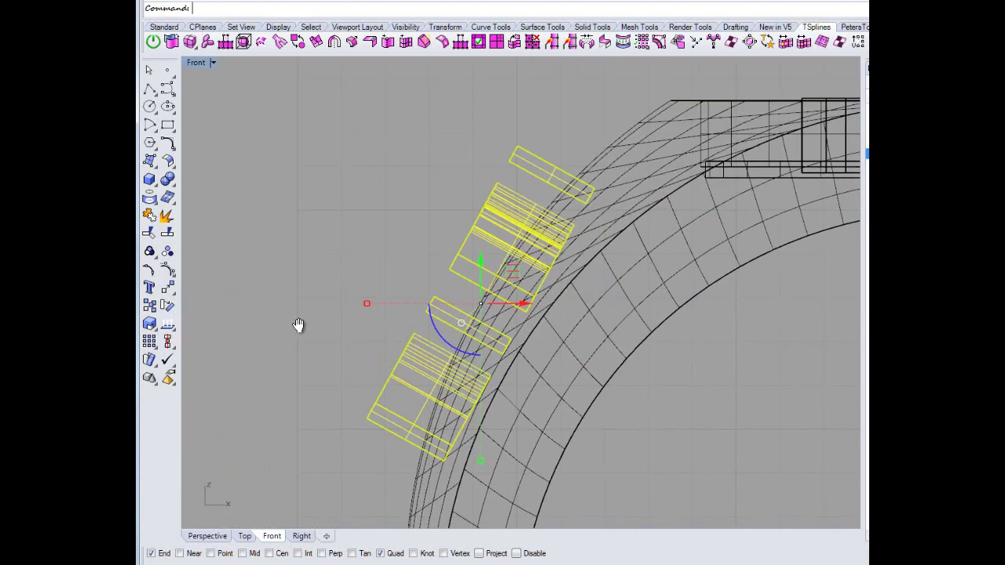
{"action": "left_click_drag", "start_coordinate": [509, 273], "coordinate": [497, 266]}
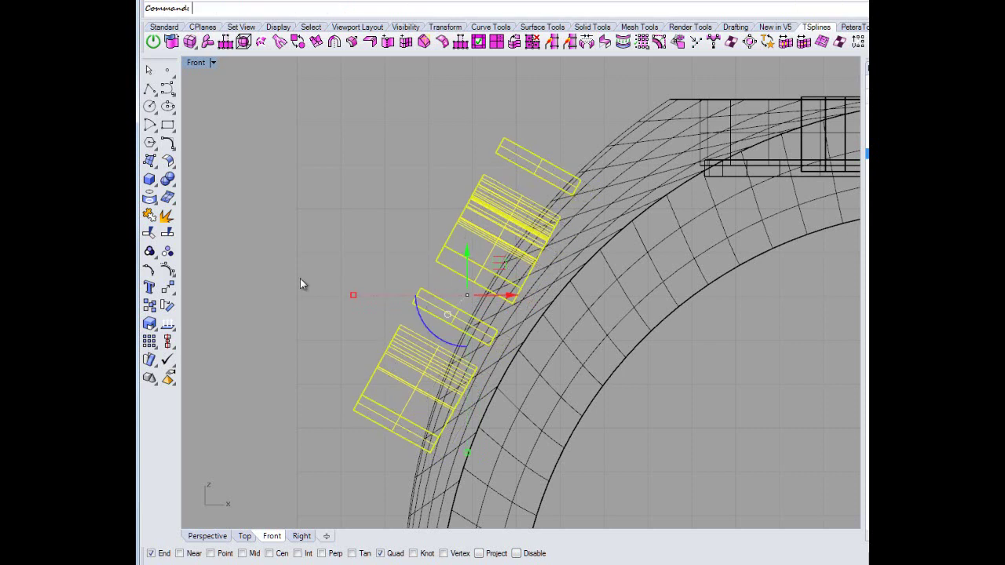
{"action": "left_click", "coordinate": [301, 279]}
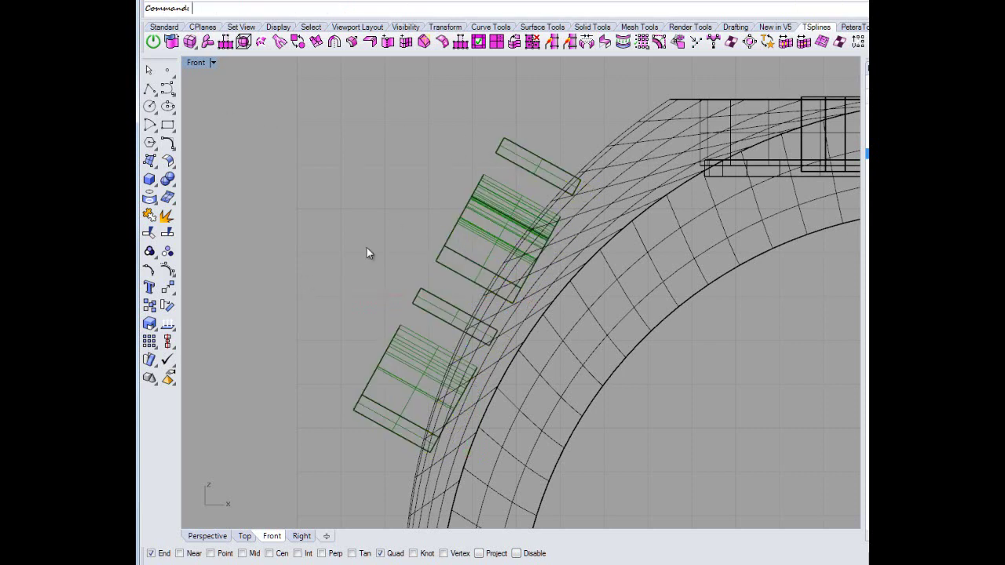
- Split the P.B. text solids using the ring's outer shoulder surface as the cutting object
{"action": "left_click_drag", "start_coordinate": [225, 103], "coordinate": [618, 562]}
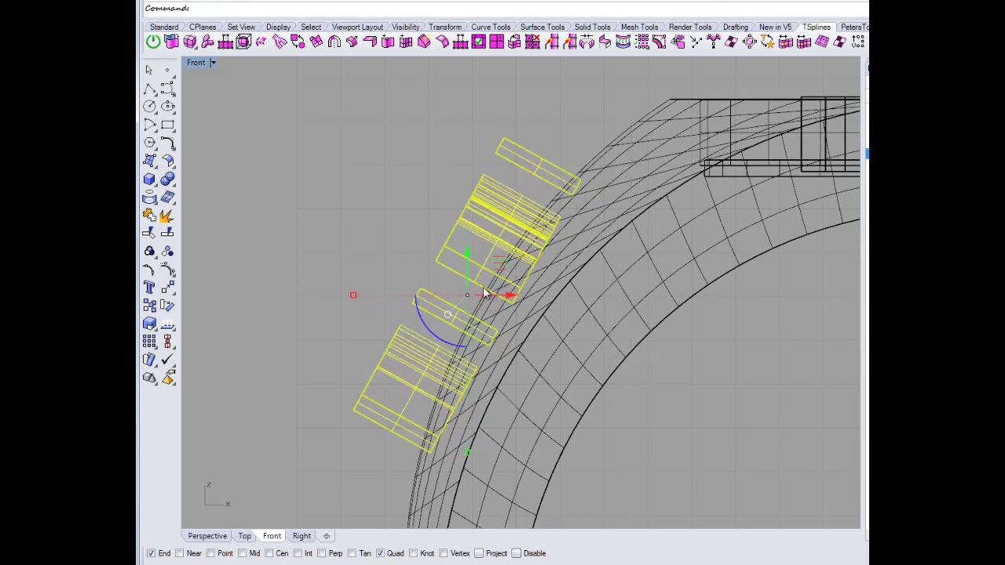
{"action": "left_click", "coordinate": [168, 233]}
{"action": "left_click", "coordinate": [631, 143]}
{"action": "left_click", "coordinate": [668, 189]}
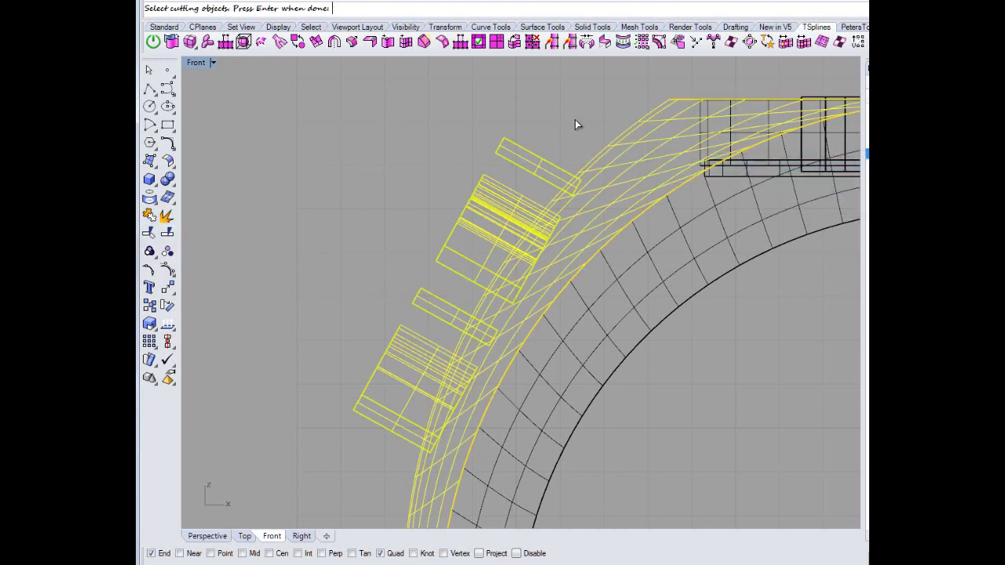
{"action": "key", "text": "Return"}
{"action": "key", "text": "Escape"}
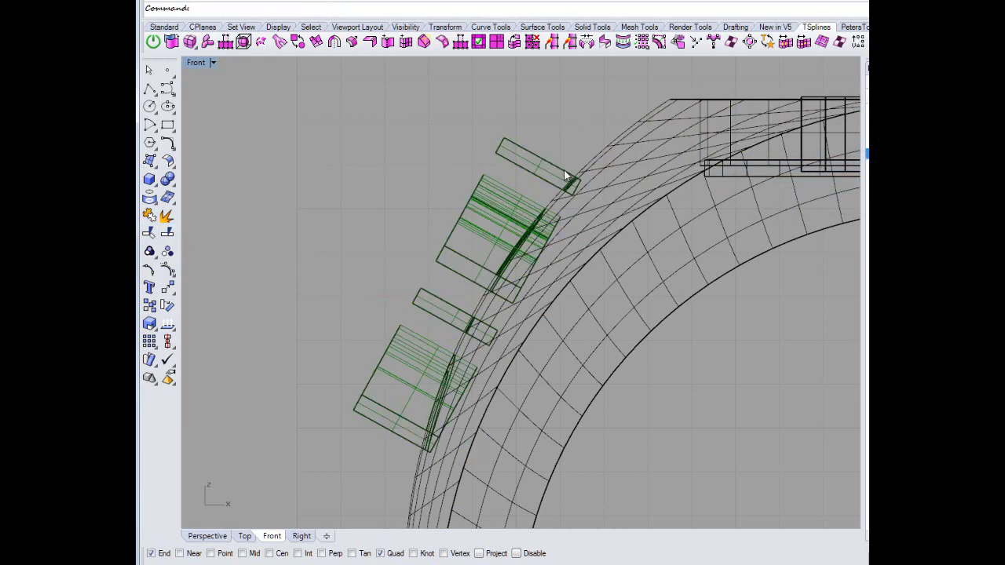
- Delete the cut-off pieces of the B and its period that lie beneath the shoulder surface
{"action": "scroll", "coordinate": [412, 187], "scroll_direction": "down", "scroll_amount": 4}
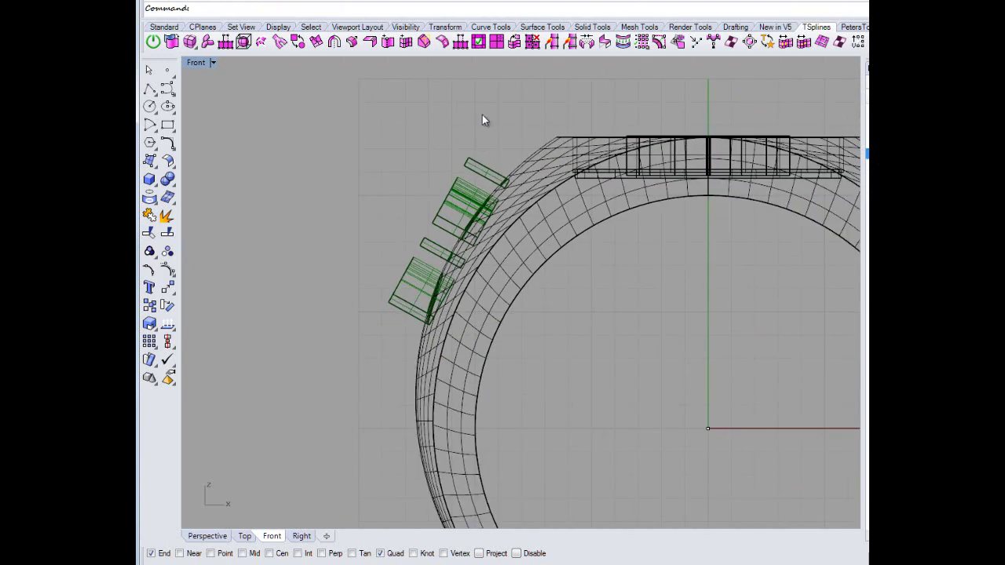
{"action": "left_click_drag", "start_coordinate": [404, 203], "coordinate": [406, 195]}
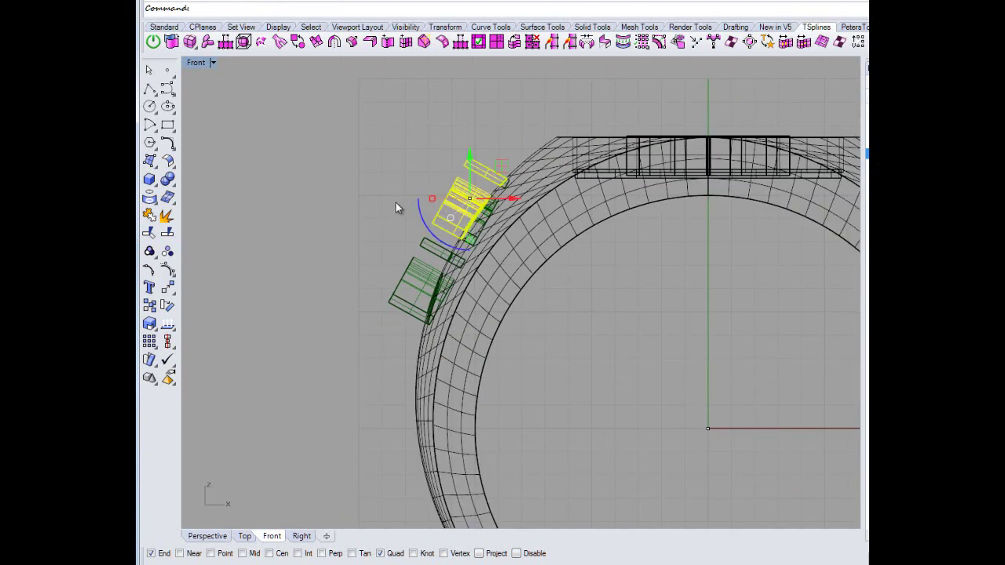
{"action": "key", "text": "Escape"}
{"action": "scroll", "coordinate": [500, 214], "scroll_direction": "up", "scroll_amount": 5}
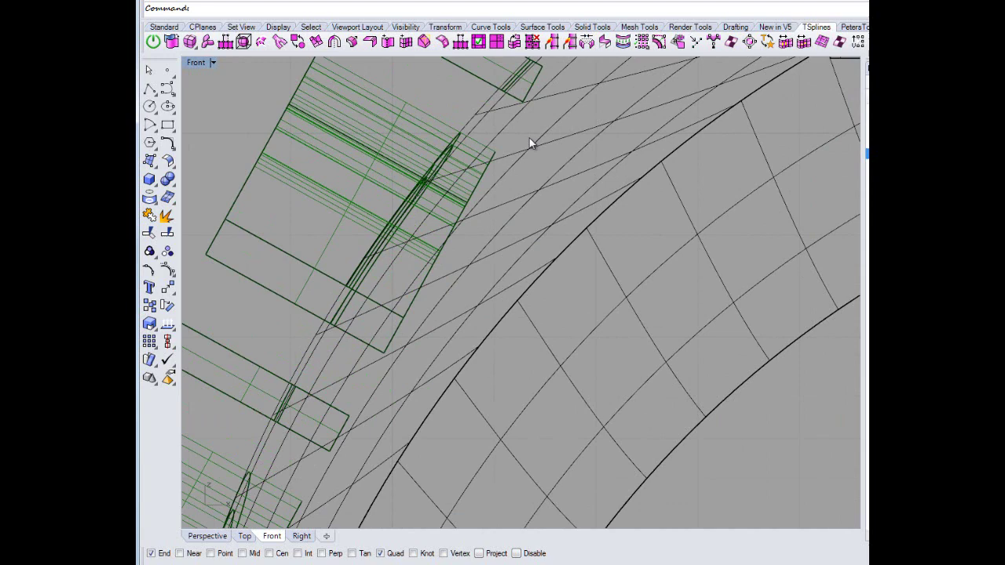
{"action": "left_click", "coordinate": [528, 85]}
{"action": "key", "text": "Escape"}
{"action": "left_click", "coordinate": [469, 157]}
{"action": "left_click", "coordinate": [469, 157]}
{"action": "key", "text": "Delete"}
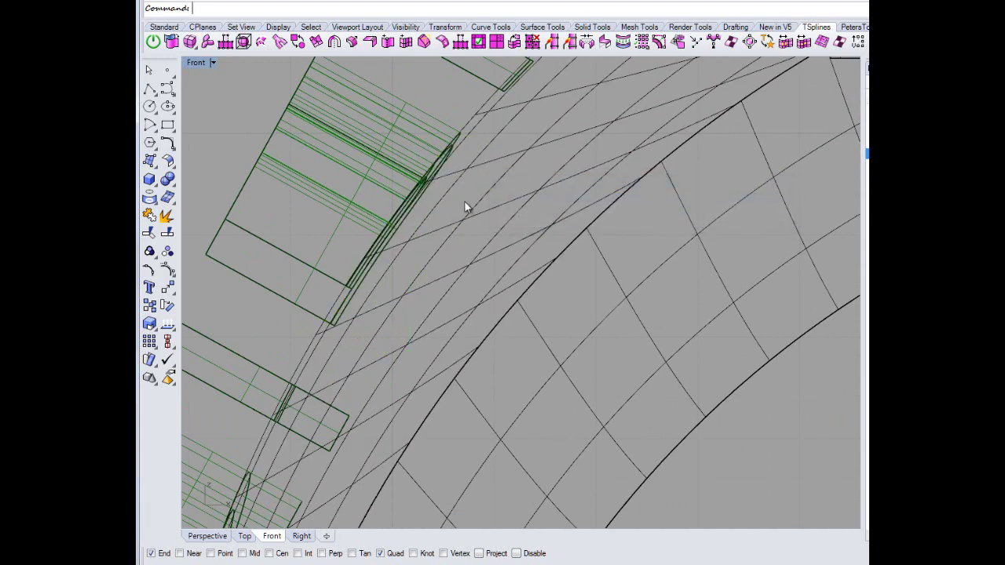
- Delete the cut-off pieces of the P and its period that lie beneath the shoulder surface
{"action": "scroll", "coordinate": [393, 266], "scroll_direction": "down", "scroll_amount": 5}
{"action": "scroll", "coordinate": [363, 207], "scroll_direction": "up", "scroll_amount": 5}
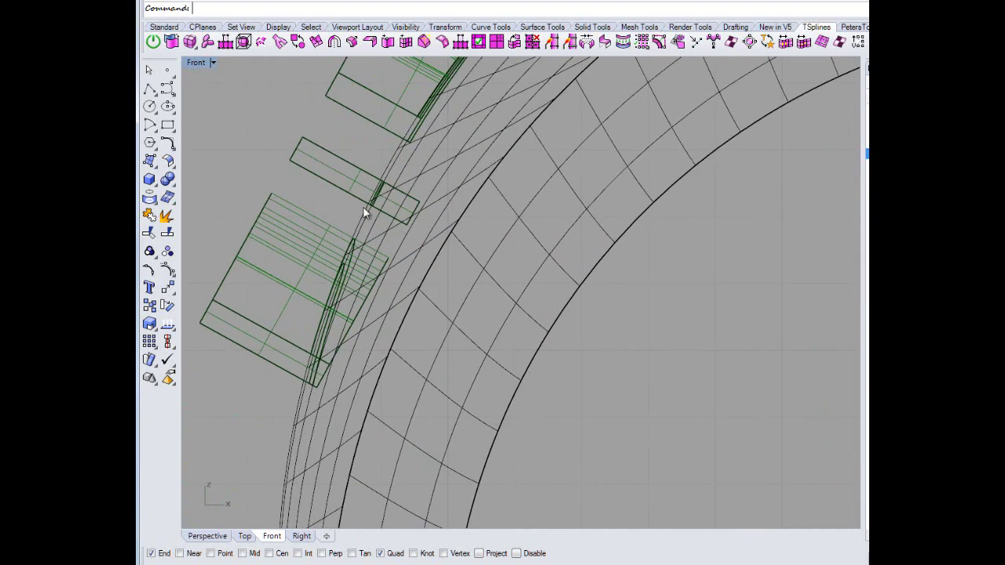
{"action": "left_click", "coordinate": [403, 205]}
{"action": "key", "text": "Delete"}
{"action": "left_click", "coordinate": [360, 271]}
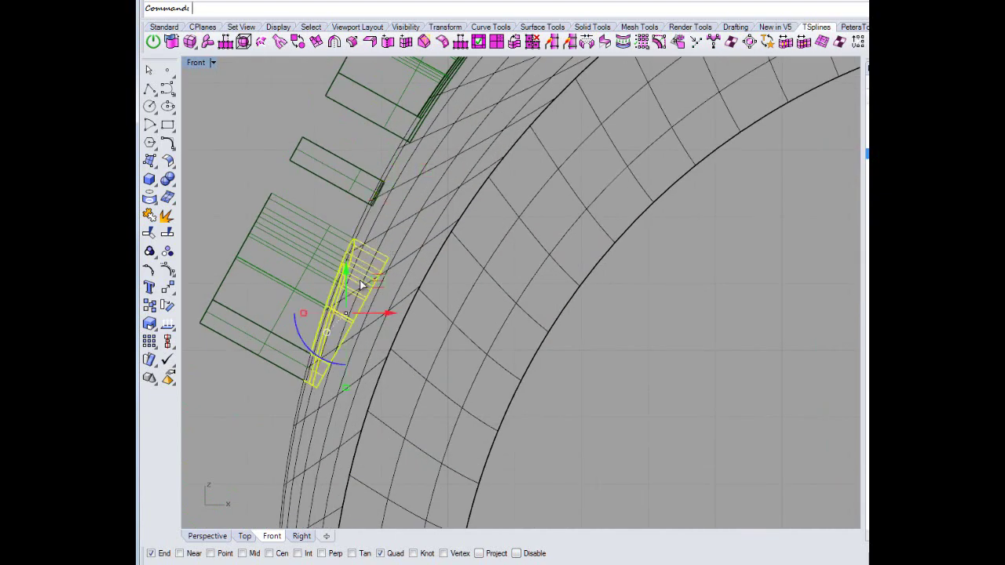
{"action": "key", "text": "Delete"}
{"action": "scroll", "coordinate": [352, 333], "scroll_direction": "down", "scroll_amount": 12}
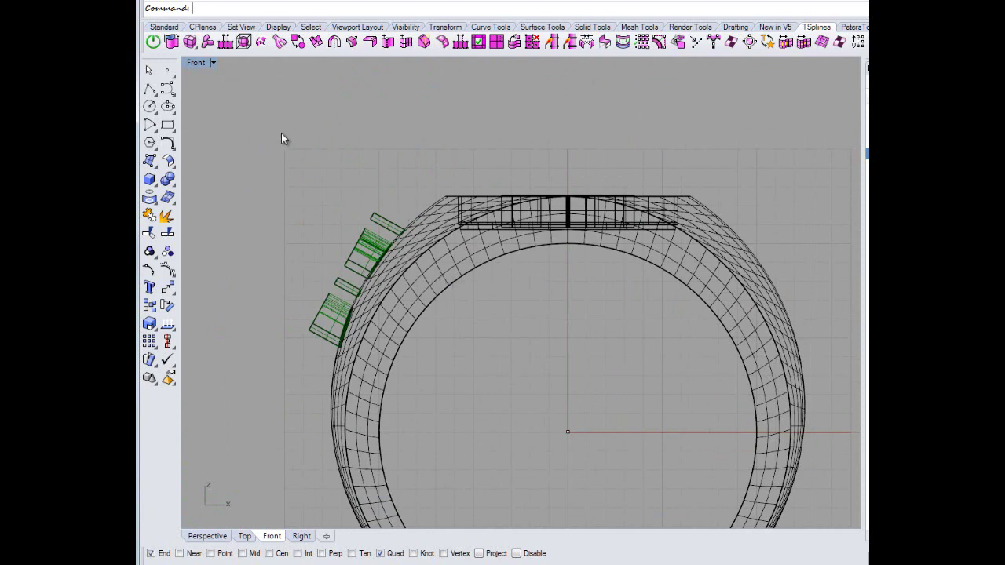
{"action": "scroll", "coordinate": [305, 234], "scroll_direction": "down", "scroll_amount": 2}
{"action": "scroll", "coordinate": [306, 234], "scroll_direction": "up", "scroll_amount": 2}
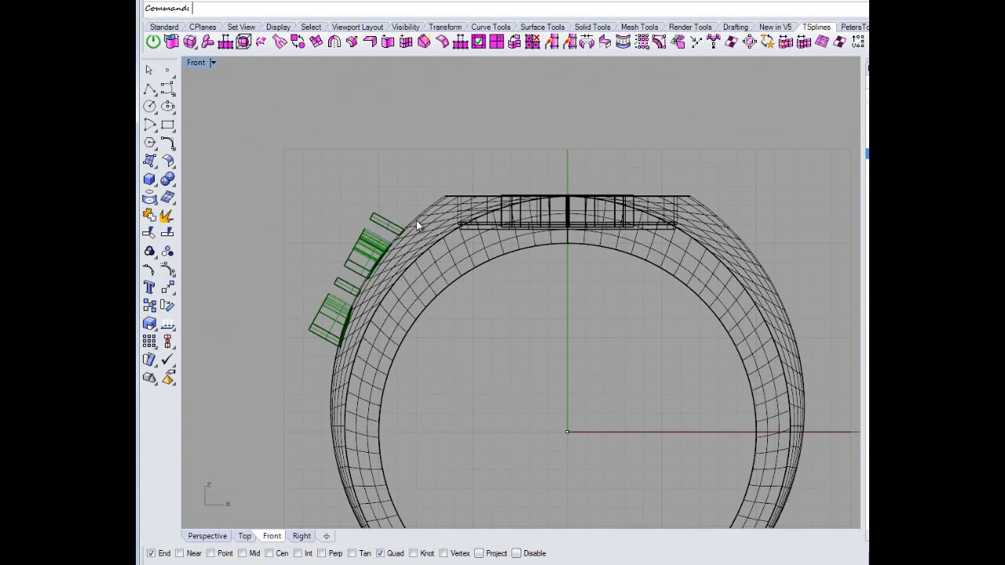
{"action": "left_click", "coordinate": [417, 224]}
{"action": "left_click", "coordinate": [468, 269]}
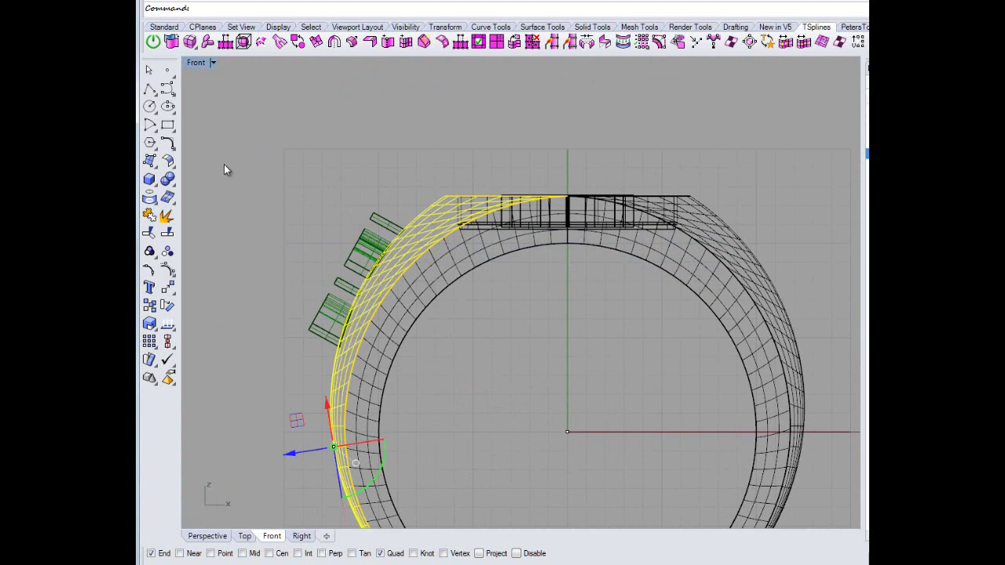
{"action": "left_click_drag", "start_coordinate": [224, 169], "coordinate": [303, 308]}
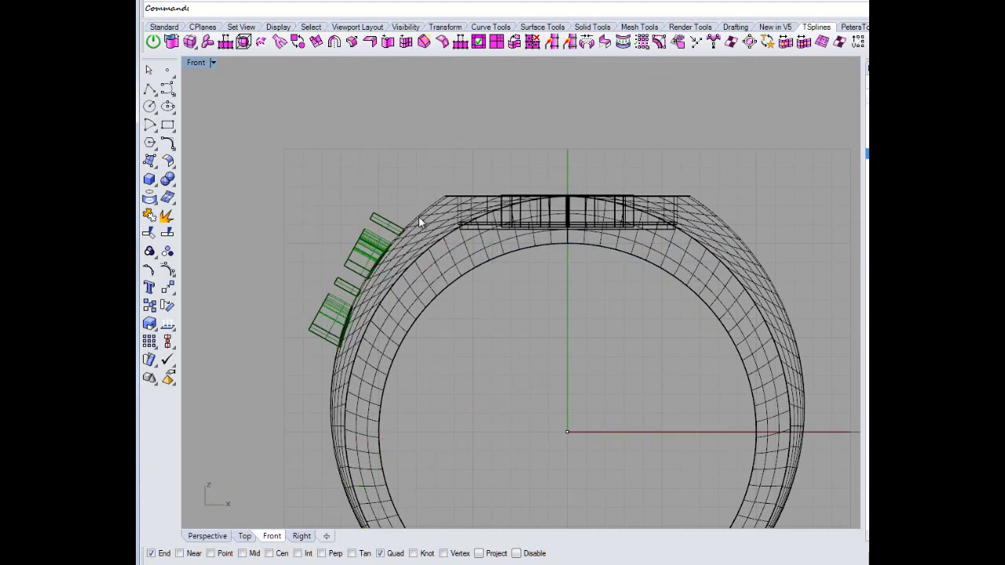
- Split the ring's outer shoulder surface using the trimmed P.B. text solids as cutting objects
{"action": "left_click", "coordinate": [419, 222]}
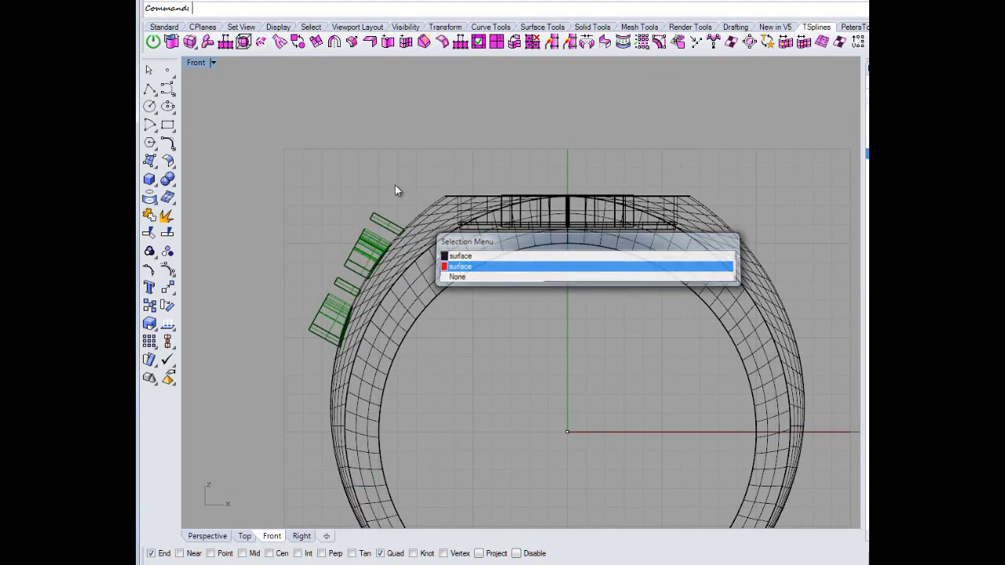
{"action": "left_click", "coordinate": [461, 267]}
{"action": "right_click", "coordinate": [391, 162]}
{"action": "left_click_drag", "start_coordinate": [234, 187], "coordinate": [460, 376]}
{"action": "key", "text": "Return"}
{"action": "key", "text": "Escape"}
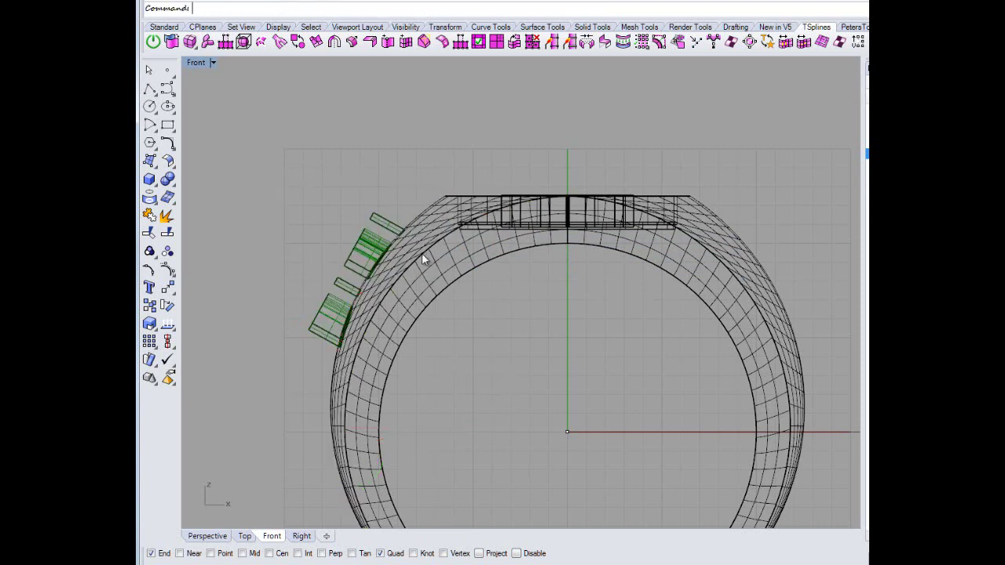
- Hide the remainder of the split shoulder surface, leaving the original shoulder and the letter-shaped patches
{"action": "left_click", "coordinate": [415, 239]}
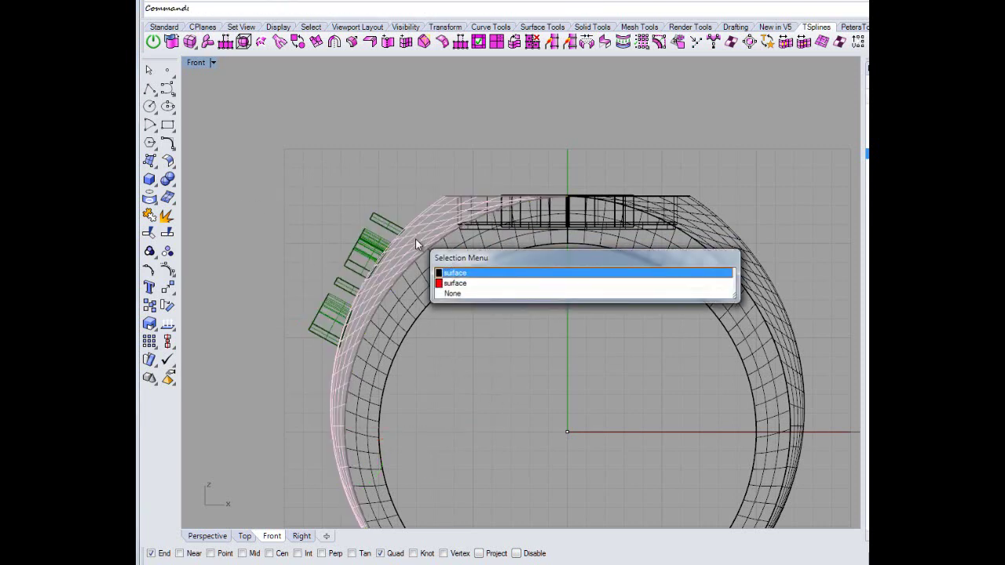
{"action": "left_click", "coordinate": [471, 283]}
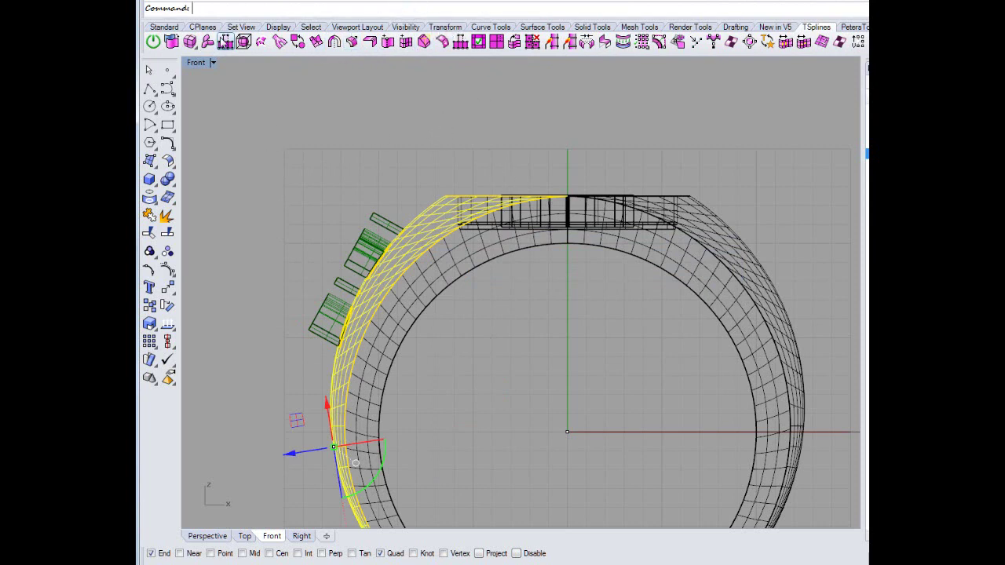
{"action": "left_click", "coordinate": [165, 26]}
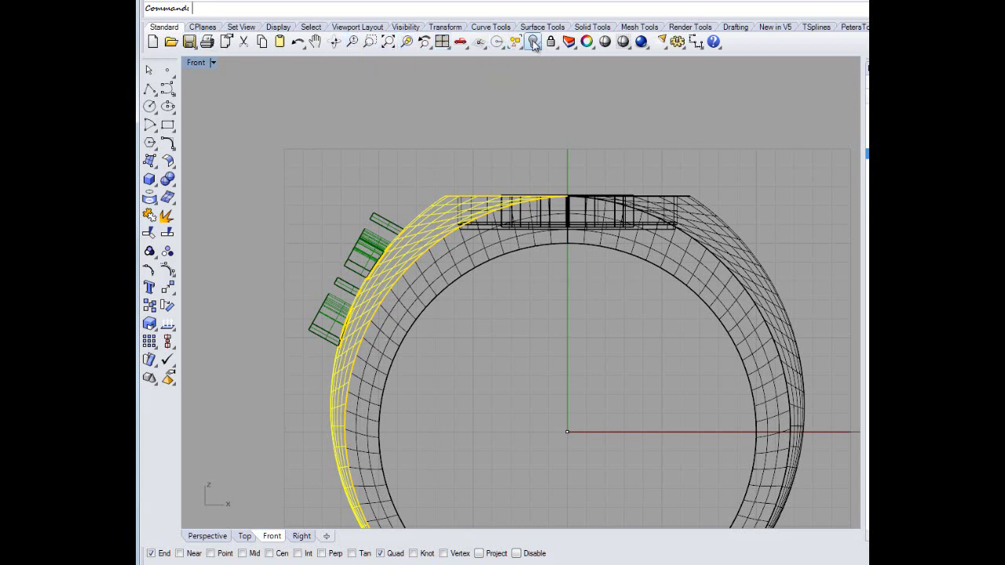
{"action": "left_click", "coordinate": [463, 94]}
- Join the P.B. text solids with the matching surface patches on the shoulder
{"action": "double_click", "coordinate": [202, 62]}
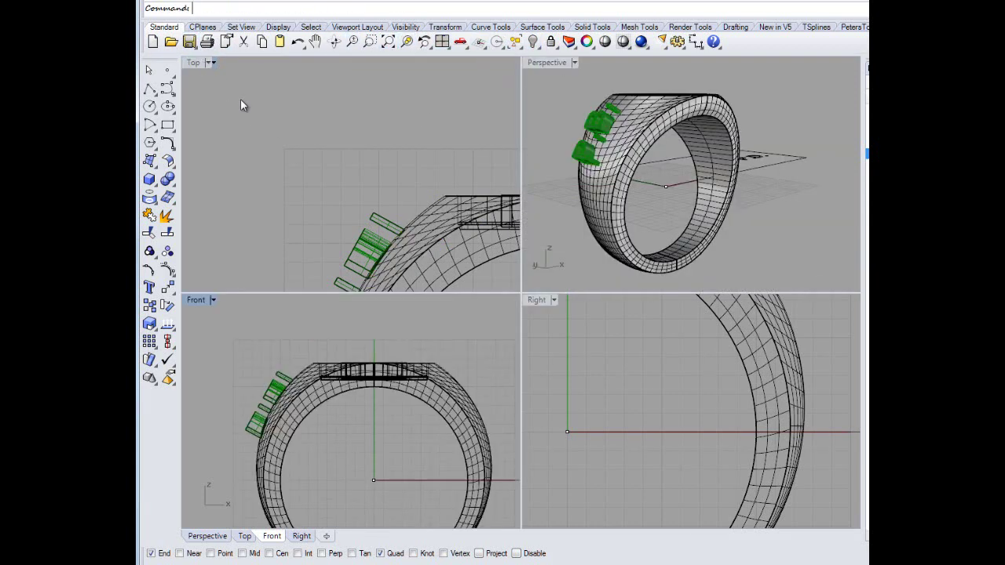
{"action": "scroll", "coordinate": [588, 105], "scroll_direction": "up", "scroll_amount": 5}
{"action": "scroll", "coordinate": [583, 120], "scroll_direction": "down", "scroll_amount": 3}
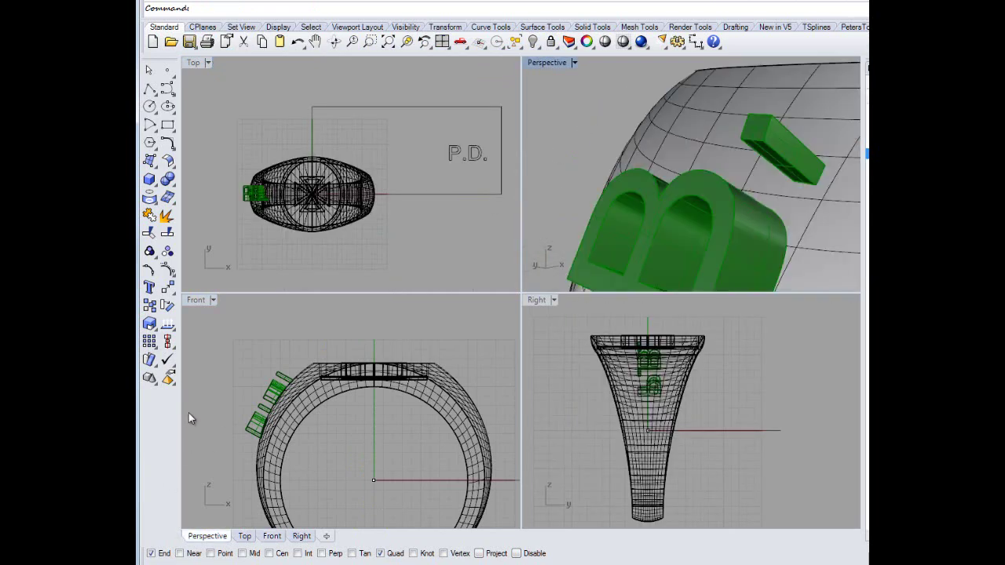
{"action": "left_click_drag", "start_coordinate": [196, 345], "coordinate": [319, 471]}
{"action": "left_click", "coordinate": [150, 214]}
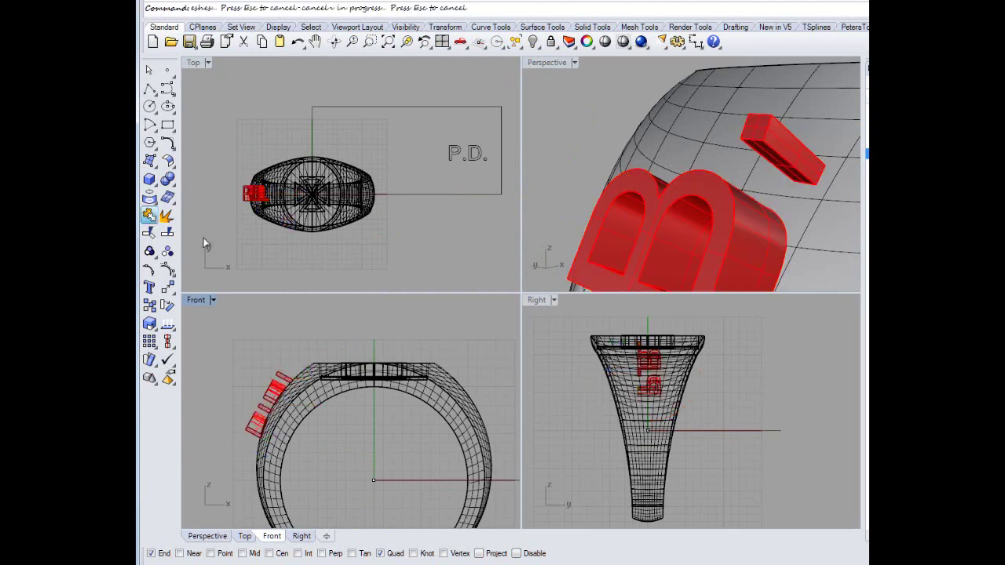
{"action": "left_click", "coordinate": [239, 249]}
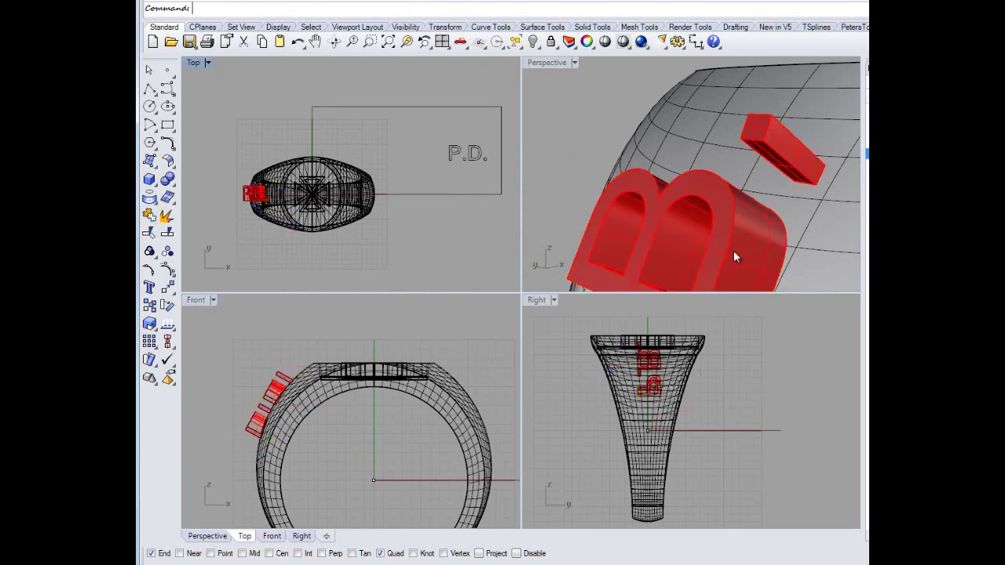
- Delete the surface patch that fills the lower opening of the letter B
{"action": "scroll", "coordinate": [723, 251], "scroll_direction": "up", "scroll_amount": 5}
{"action": "scroll", "coordinate": [707, 250], "scroll_direction": "down", "scroll_amount": 5}
{"action": "right_click_drag", "start_coordinate": [693, 250], "coordinate": [727, 237]}
{"action": "scroll", "coordinate": [820, 252], "scroll_direction": "up", "scroll_amount": 5}
{"action": "left_click", "coordinate": [814, 234]}
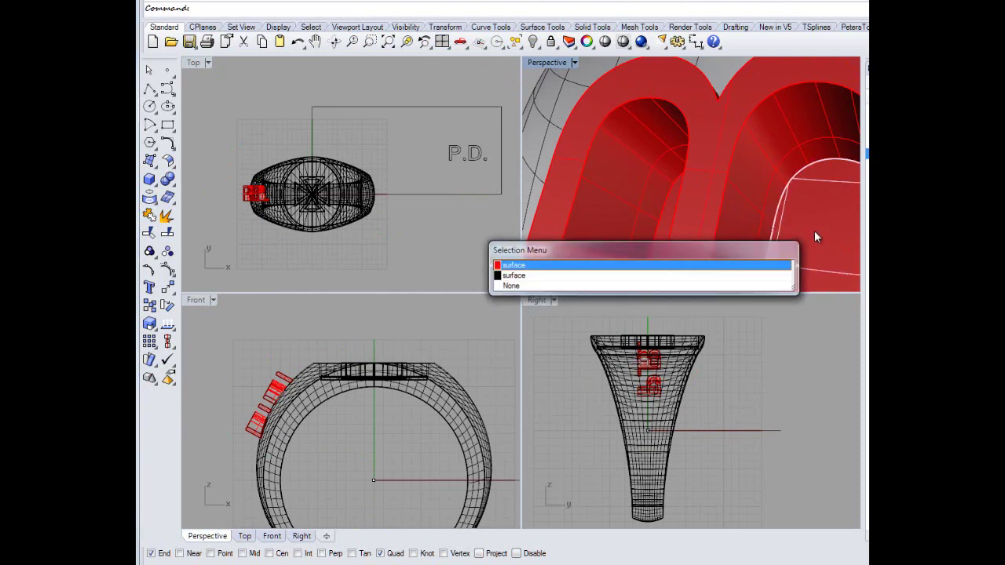
{"action": "right_click_drag", "start_coordinate": [819, 224], "coordinate": [764, 217]}
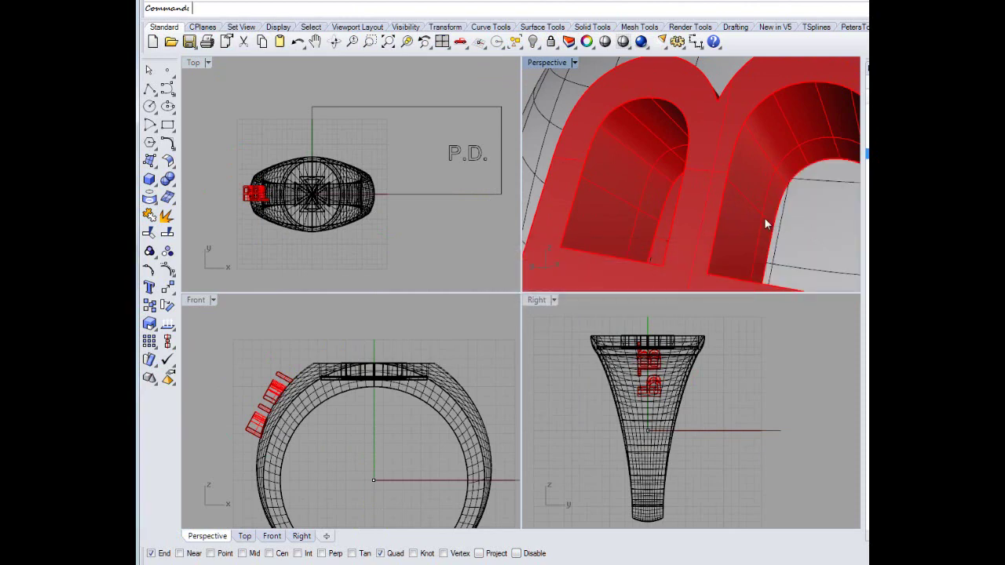
- Delete the surface patch that fills the upper opening of the letter B
{"action": "left_click", "coordinate": [636, 206]}
{"action": "left_click", "coordinate": [460, 238]}
{"action": "right_click_drag", "start_coordinate": [562, 235], "coordinate": [619, 231]}
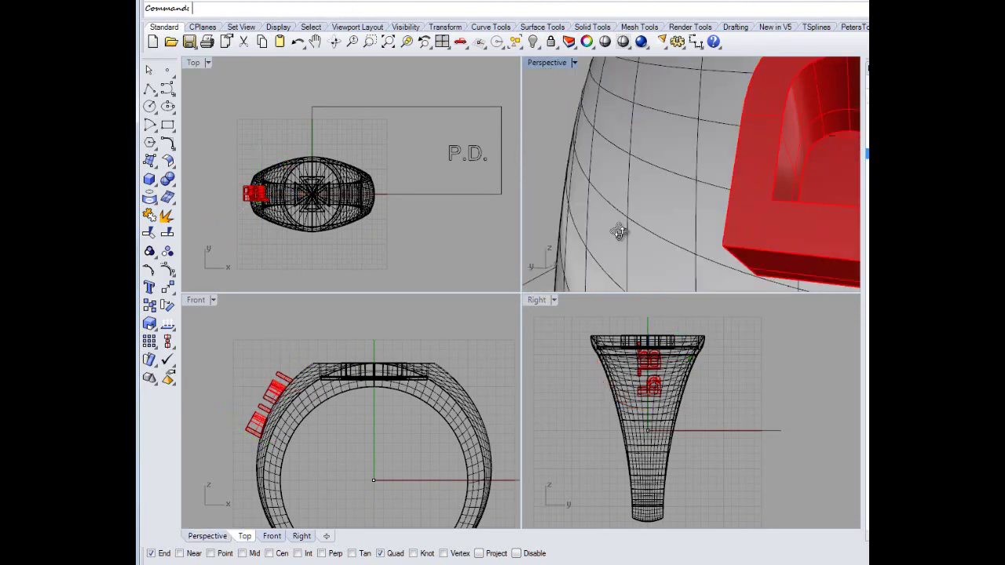
{"action": "scroll", "coordinate": [662, 212], "scroll_direction": "down", "scroll_amount": 10}
{"action": "right_click_drag", "start_coordinate": [705, 205], "coordinate": [715, 223]}
{"action": "scroll", "coordinate": [719, 220], "scroll_direction": "up", "scroll_amount": 10}
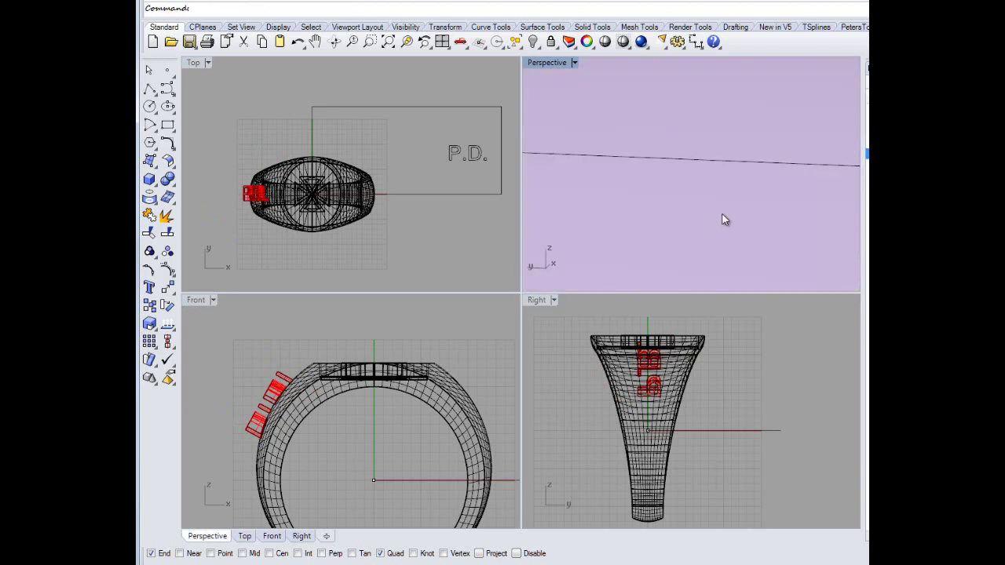
{"action": "left_click", "coordinate": [740, 195]}
{"action": "left_click", "coordinate": [779, 250]}
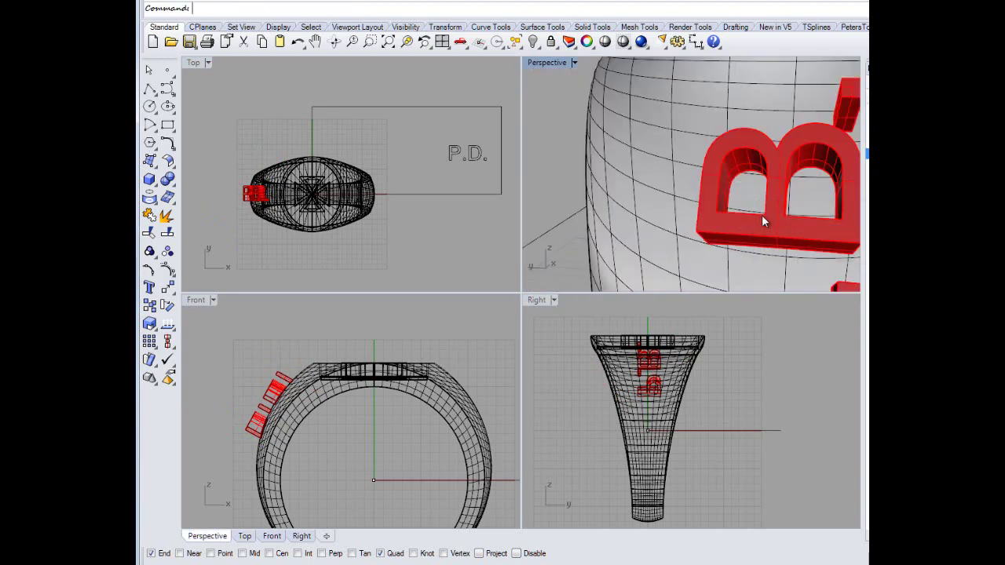
- Delete the surface patch that fills the opening of the letter P
{"action": "scroll", "coordinate": [722, 193], "scroll_direction": "down", "scroll_amount": 10}
{"action": "scroll", "coordinate": [727, 213], "scroll_direction": "up", "scroll_amount": 10}
{"action": "left_click", "coordinate": [700, 161]}
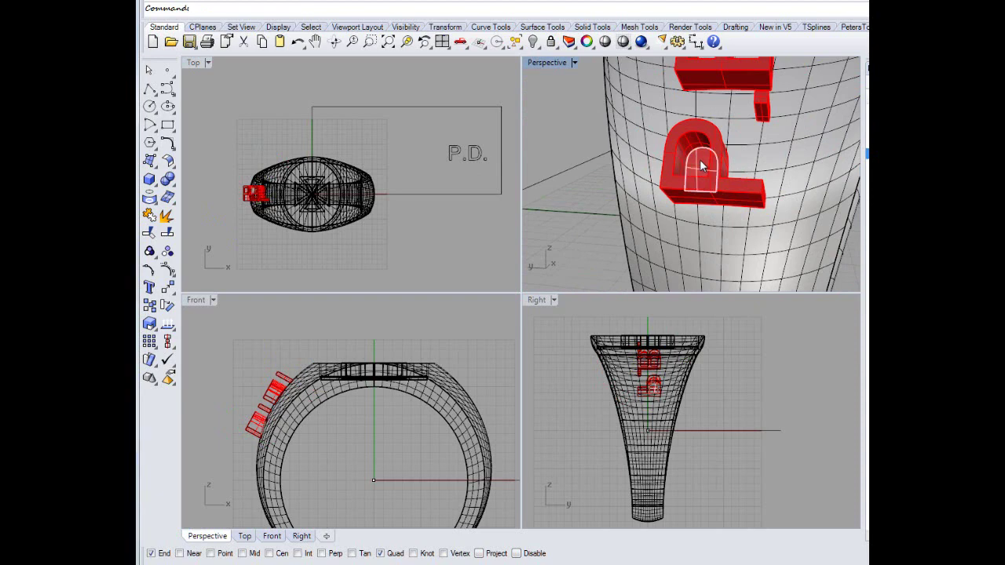
{"action": "left_click", "coordinate": [725, 191]}
{"action": "key", "text": "Delete"}
- Move the P.B. text solids slightly inward in the front view so they sink into the ring's shoulder
{"action": "right_click_drag", "start_coordinate": [702, 198], "coordinate": [662, 196]}
{"action": "scroll", "coordinate": [704, 212], "scroll_direction": "down", "scroll_amount": 10}
{"action": "scroll", "coordinate": [662, 196], "scroll_direction": "up", "scroll_amount": 7}
{"action": "scroll", "coordinate": [662, 196], "scroll_direction": "down", "scroll_amount": 5}
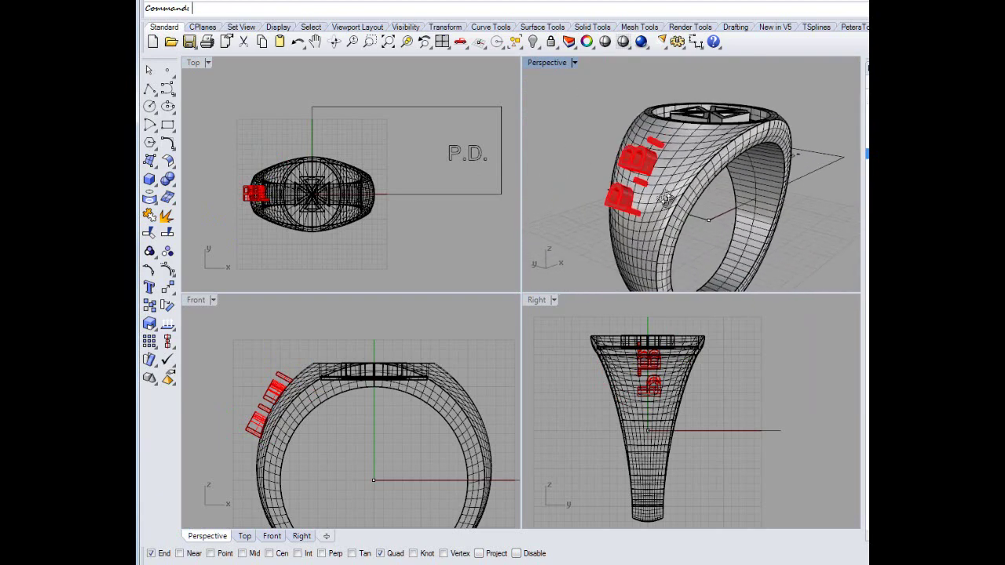
{"action": "double_click", "coordinate": [194, 302]}
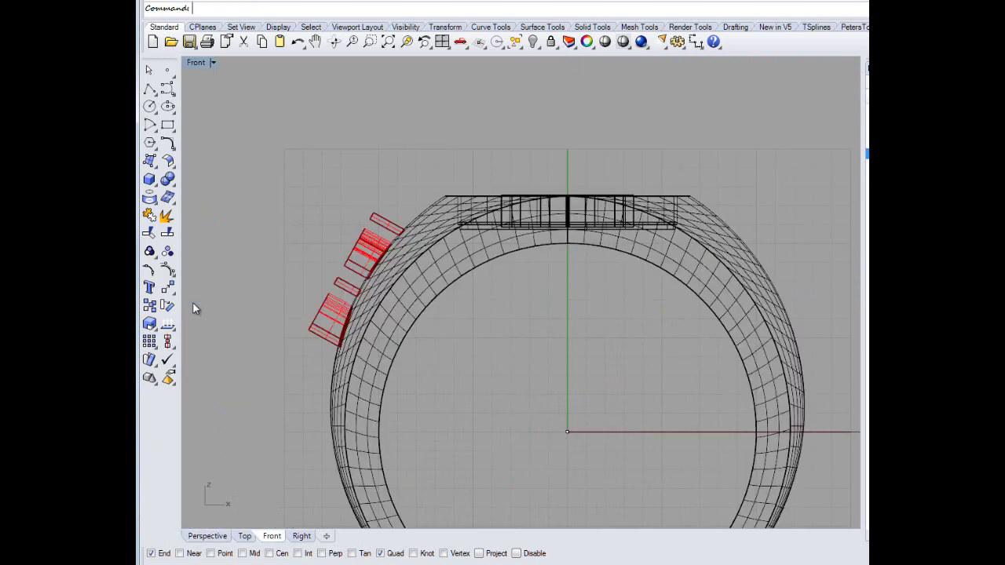
{"action": "left_click_drag", "start_coordinate": [466, 315], "coordinate": [508, 395]}
{"action": "scroll", "coordinate": [351, 281], "scroll_direction": "up", "scroll_amount": 3}
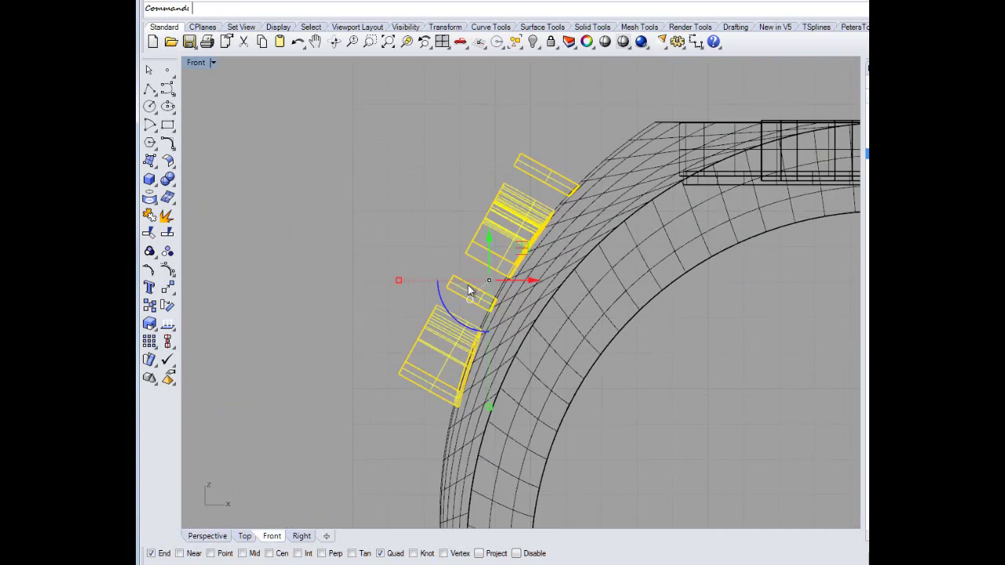
{"action": "left_click_drag", "start_coordinate": [520, 253], "coordinate": [545, 264]}
{"action": "left_click", "coordinate": [658, 395]}
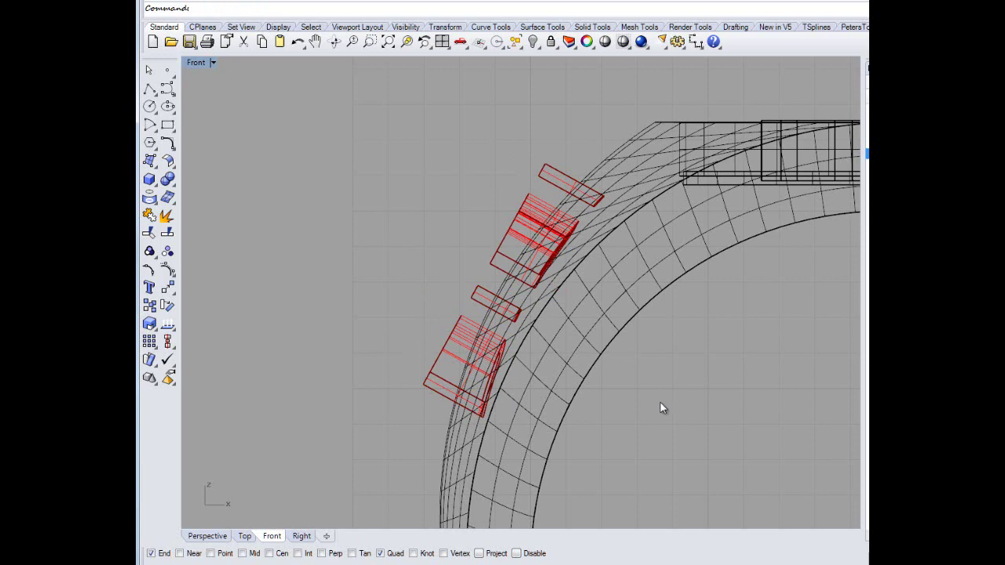
- Check which parts of the ring are still separate by selecting the band and the shoulder surface
{"action": "right_click_drag", "start_coordinate": [660, 408], "coordinate": [568, 372]}
{"action": "left_click", "coordinate": [487, 405]}
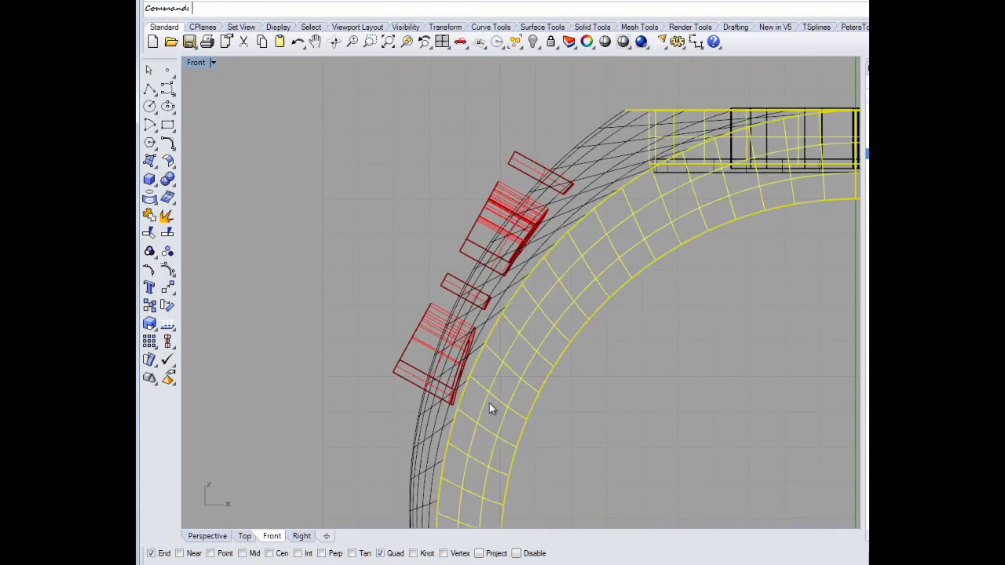
{"action": "left_click", "coordinate": [644, 410]}
{"action": "scroll", "coordinate": [610, 300], "scroll_direction": "down", "scroll_amount": 2}
{"action": "left_click", "coordinate": [609, 210]}
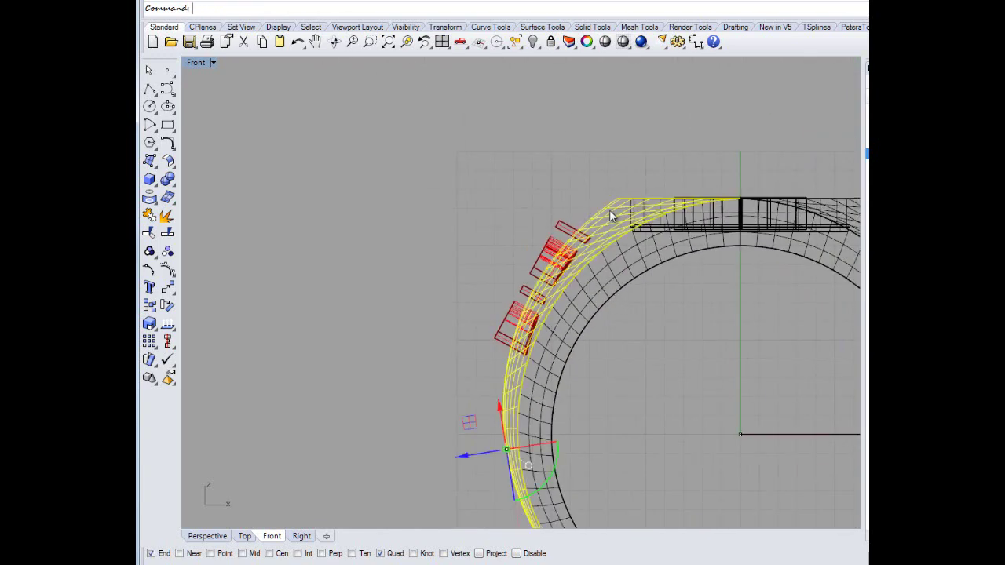
{"action": "left_click", "coordinate": [674, 275]}
{"action": "scroll", "coordinate": [671, 130], "scroll_direction": "down", "scroll_amount": 5}
{"action": "right_click_drag", "start_coordinate": [738, 132], "coordinate": [734, 172]}
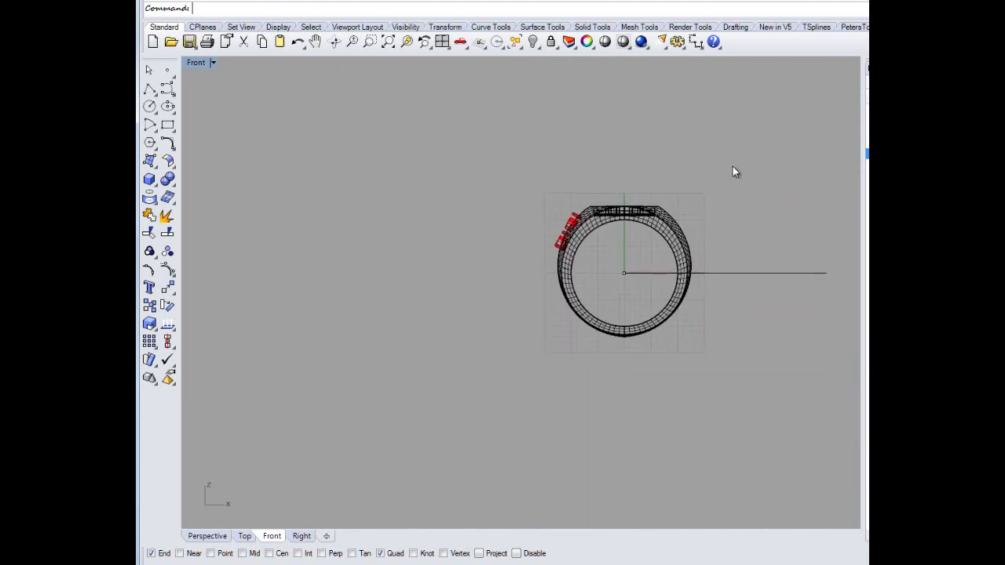
- Join the ring's band and shoulder surfaces into one polysurface, leaving out the text solids
{"action": "left_click", "coordinate": [583, 322]}
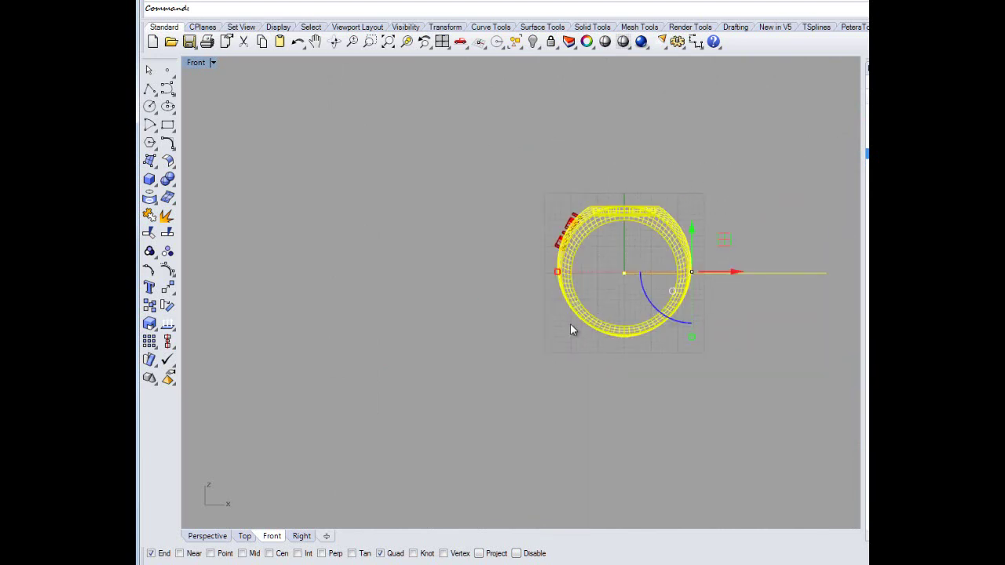
{"action": "left_click", "coordinate": [153, 220]}
{"action": "left_click", "coordinate": [547, 338]}
{"action": "left_click", "coordinate": [579, 316]}
{"action": "left_click", "coordinate": [574, 339]}
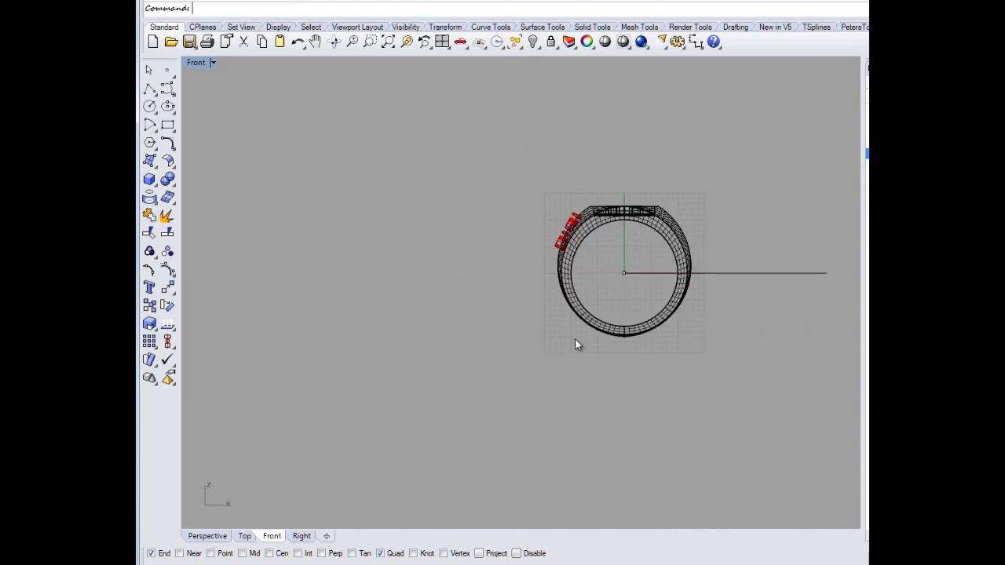
- Inspect the ring in the perspective view and select it to check that its surfaces are joined
{"action": "scroll", "coordinate": [621, 331], "scroll_direction": "up", "scroll_amount": 6}
{"action": "scroll", "coordinate": [628, 326], "scroll_direction": "down", "scroll_amount": 10}
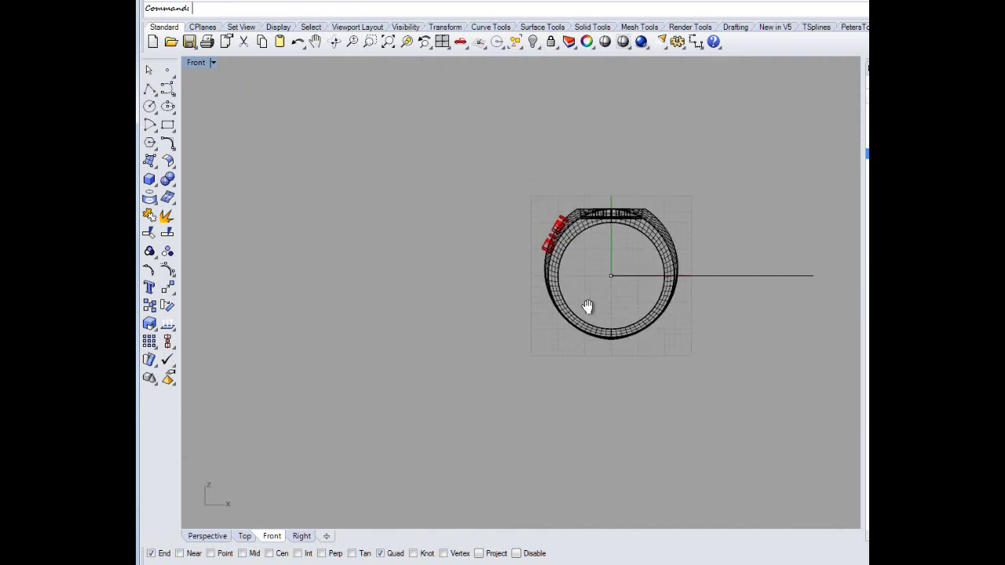
{"action": "right_click_drag", "start_coordinate": [502, 306], "coordinate": [500, 305]}
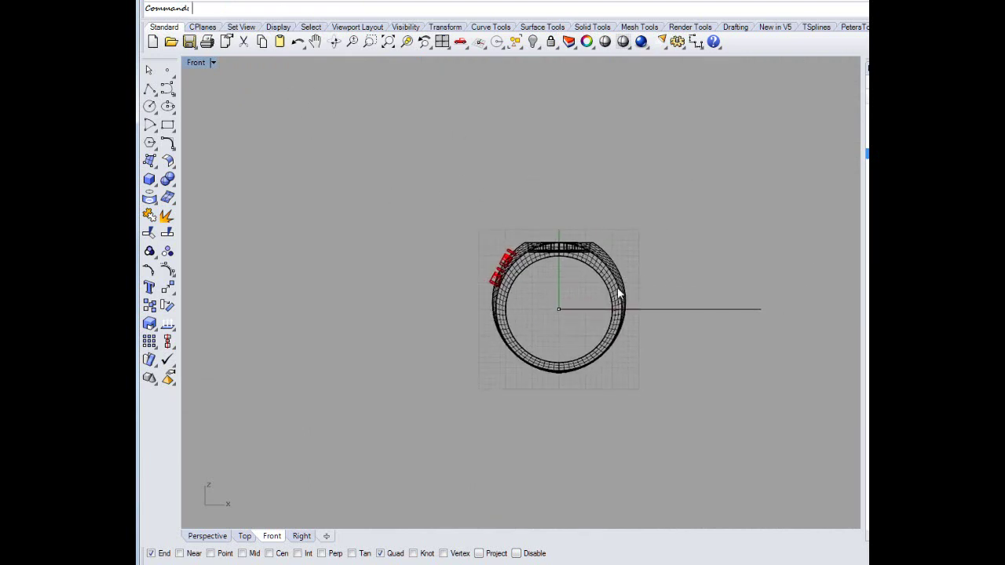
{"action": "double_click", "coordinate": [205, 65]}
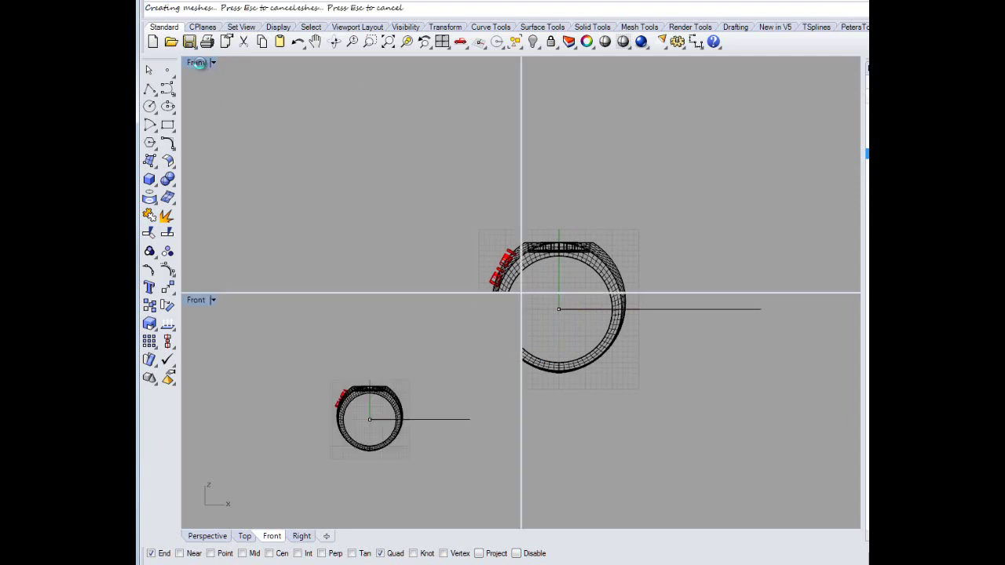
{"action": "double_click", "coordinate": [542, 66]}
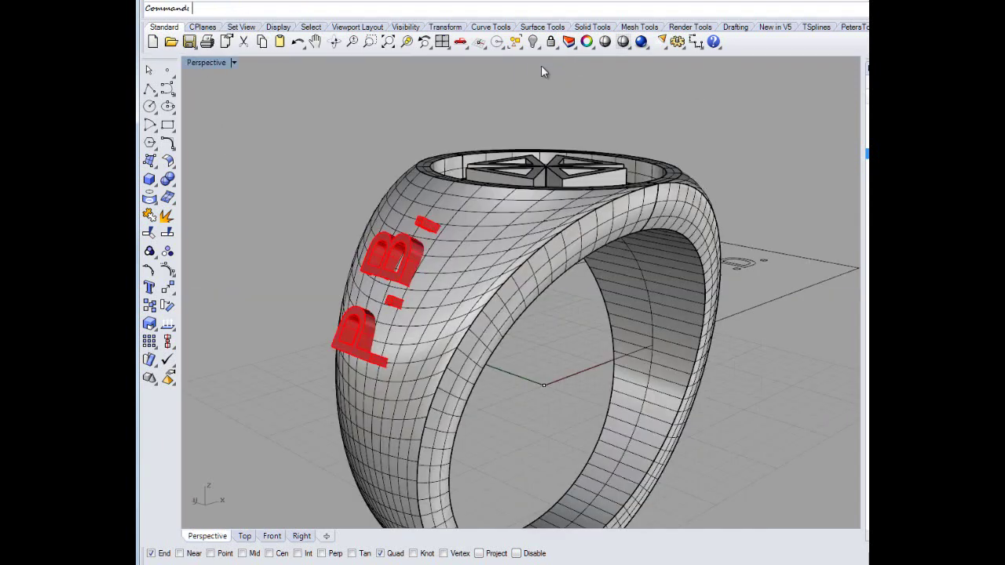
{"action": "scroll", "coordinate": [494, 248], "scroll_direction": "down", "scroll_amount": 5}
{"action": "left_click", "coordinate": [529, 240]}
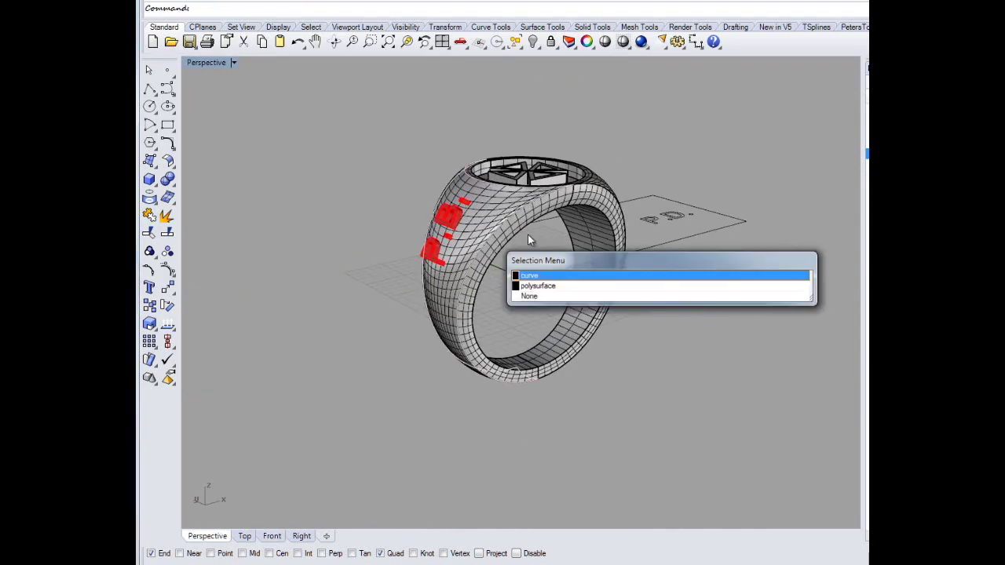
{"action": "left_click", "coordinate": [576, 207]}
{"action": "left_click", "coordinate": [635, 222]}
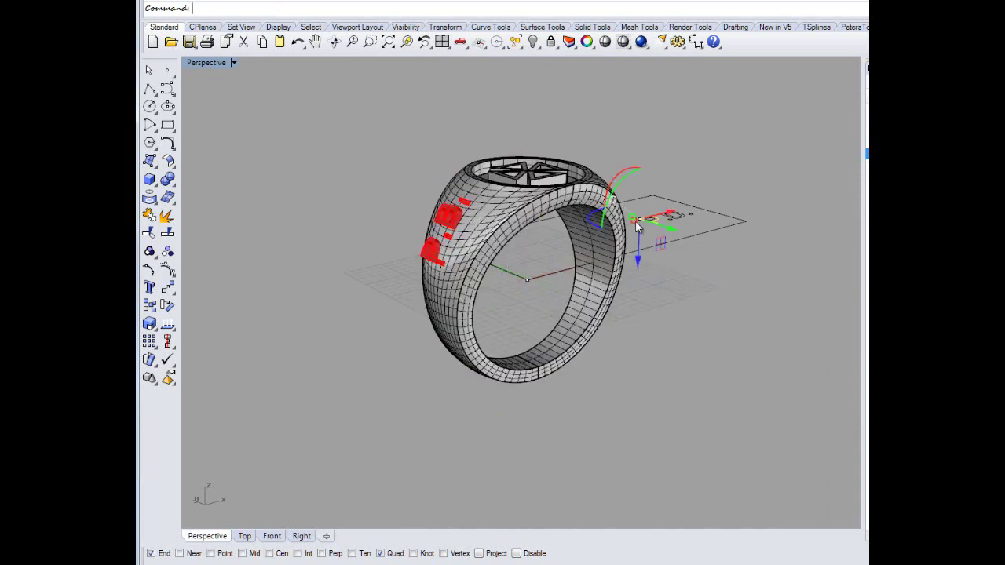
{"action": "left_click", "coordinate": [495, 220]}
{"action": "left_click", "coordinate": [501, 224]}
{"action": "left_click", "coordinate": [481, 212]}
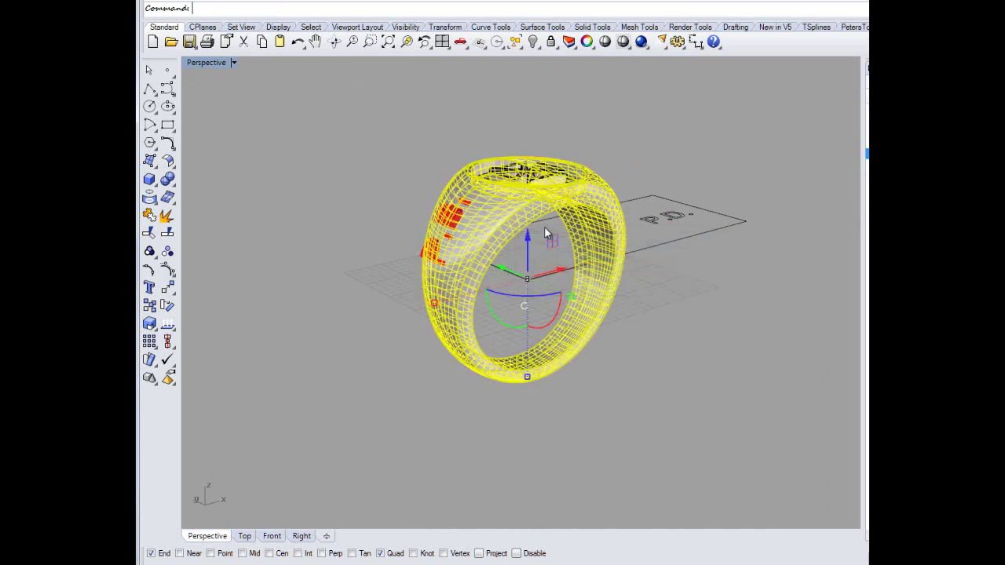
{"action": "key", "text": "Escape"}
- Move the P.B. text solids to the purple layer
{"action": "left_click", "coordinate": [868, 121]}
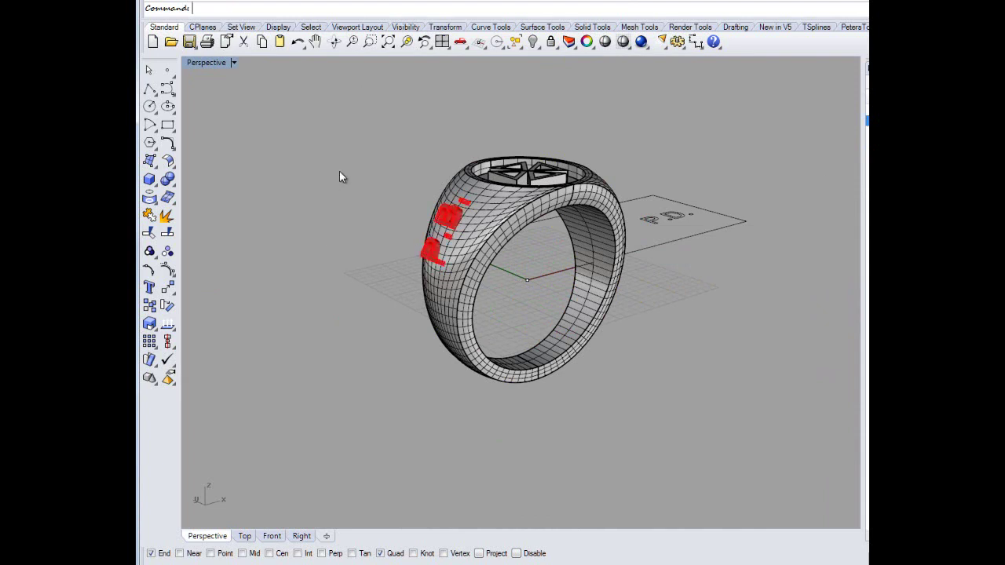
{"action": "left_click_drag", "start_coordinate": [335, 169], "coordinate": [524, 291]}
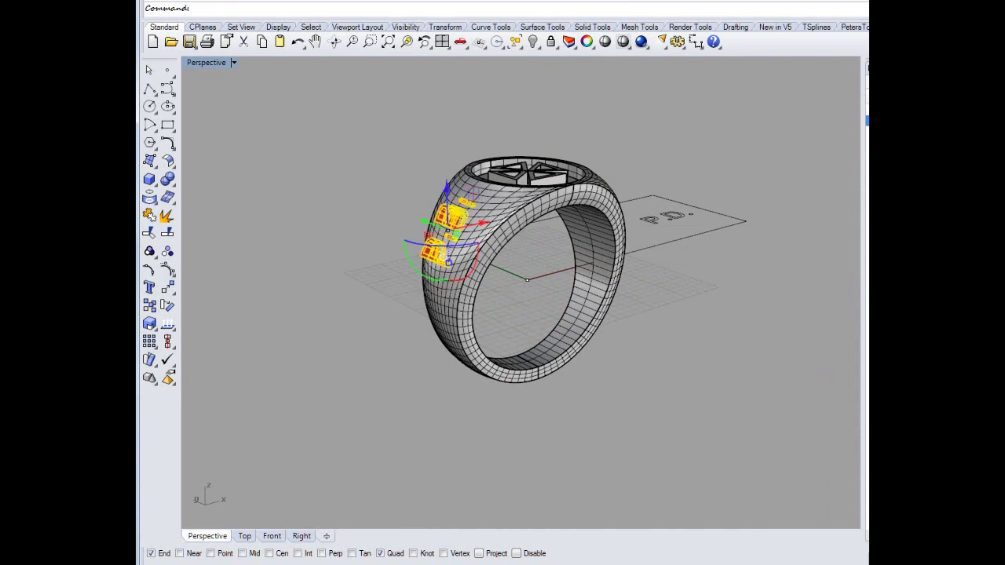
{"action": "left_click", "coordinate": [789, 333]}
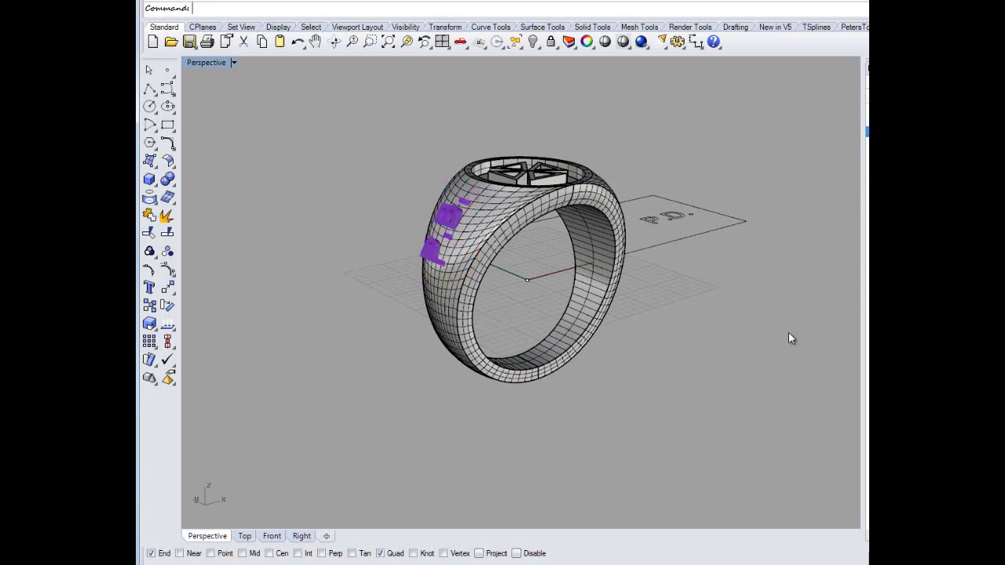
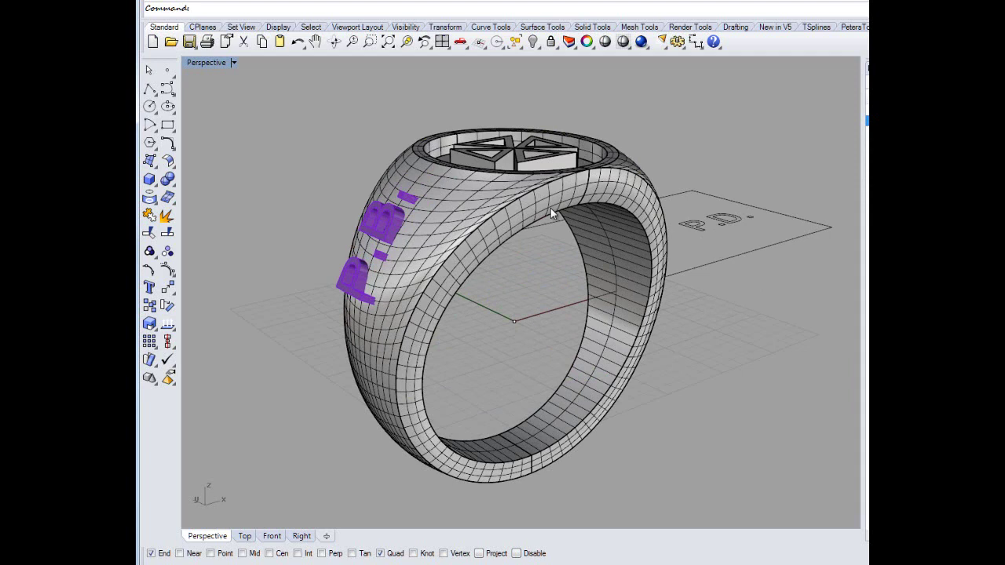
- Analyse the ring polysurface with Show Edges to locate its naked edges and check for non-manifold edges
{"action": "left_click", "coordinate": [459, 0]}
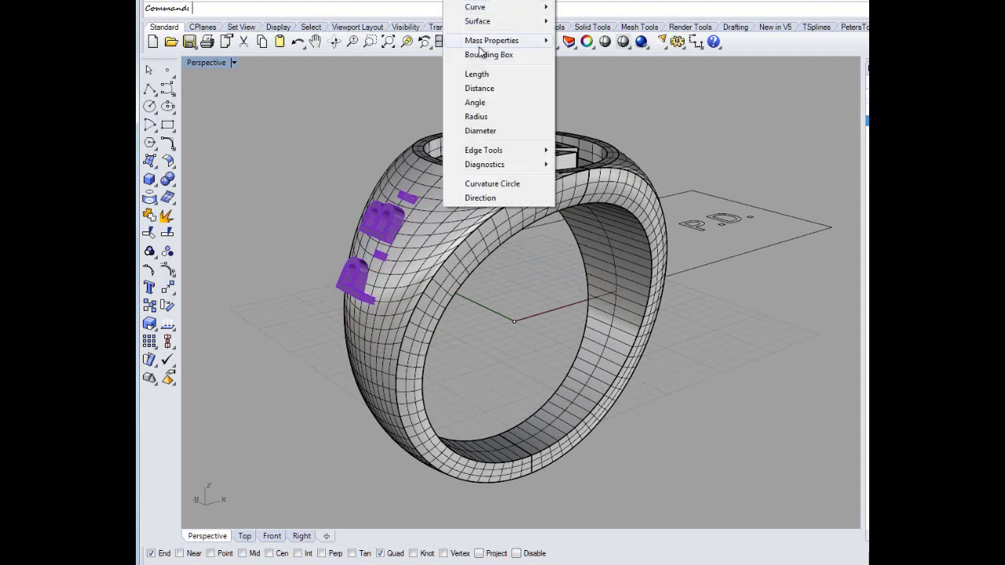
{"action": "mouse_move", "coordinate": [503, 151]}
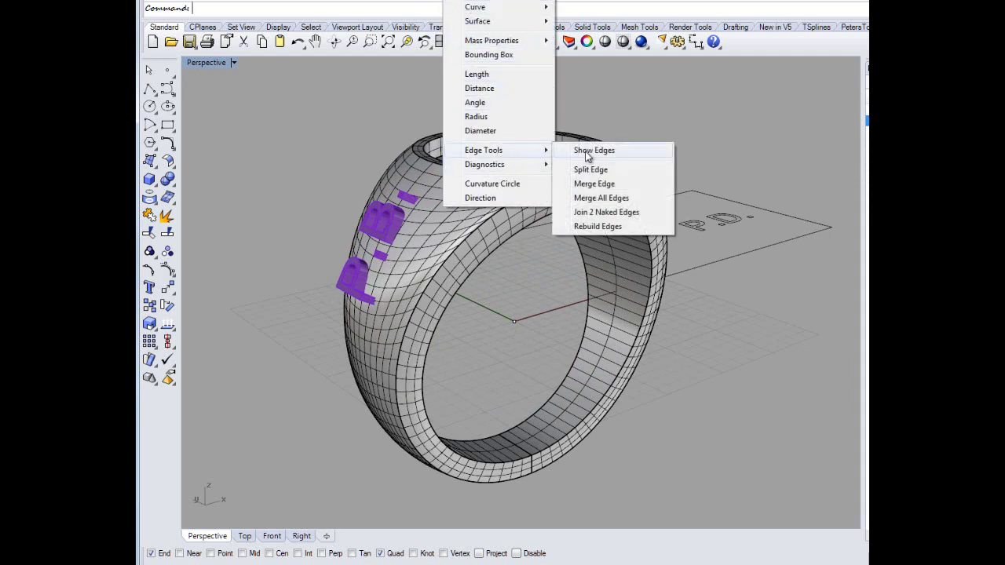
{"action": "left_click", "coordinate": [588, 152]}
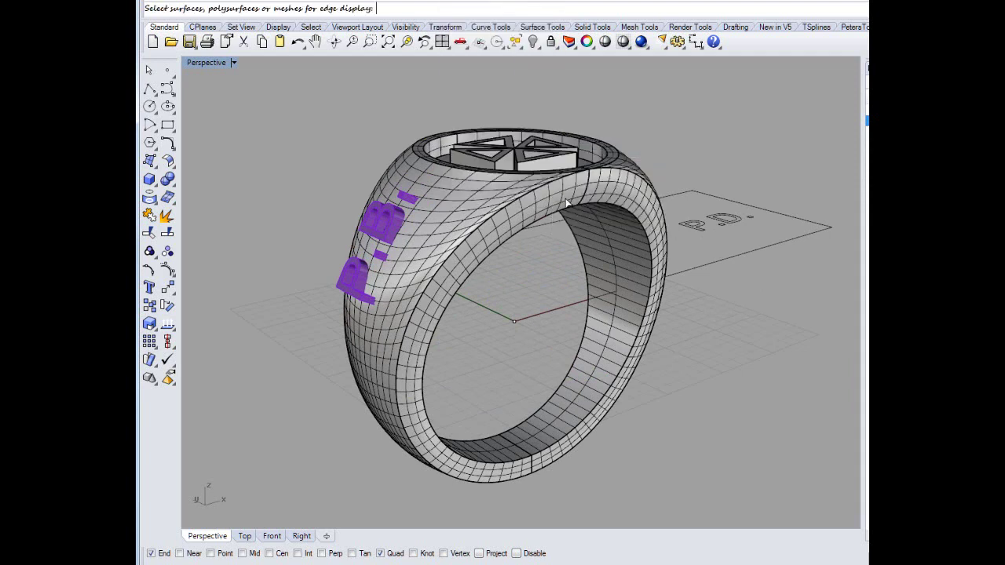
{"action": "left_click", "coordinate": [429, 363]}
{"action": "right_click", "coordinate": [462, 359]}
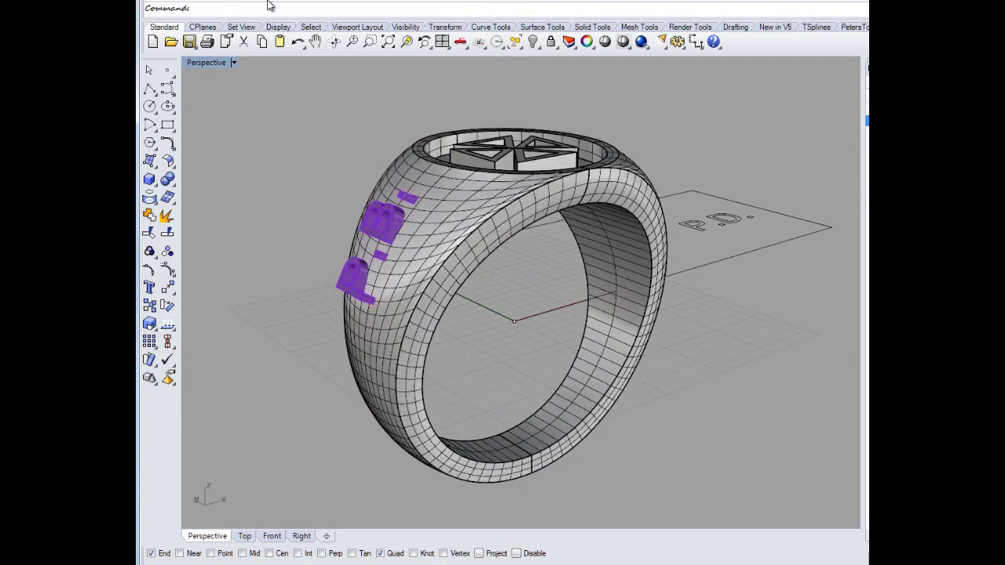
{"action": "key", "text": "Return"}
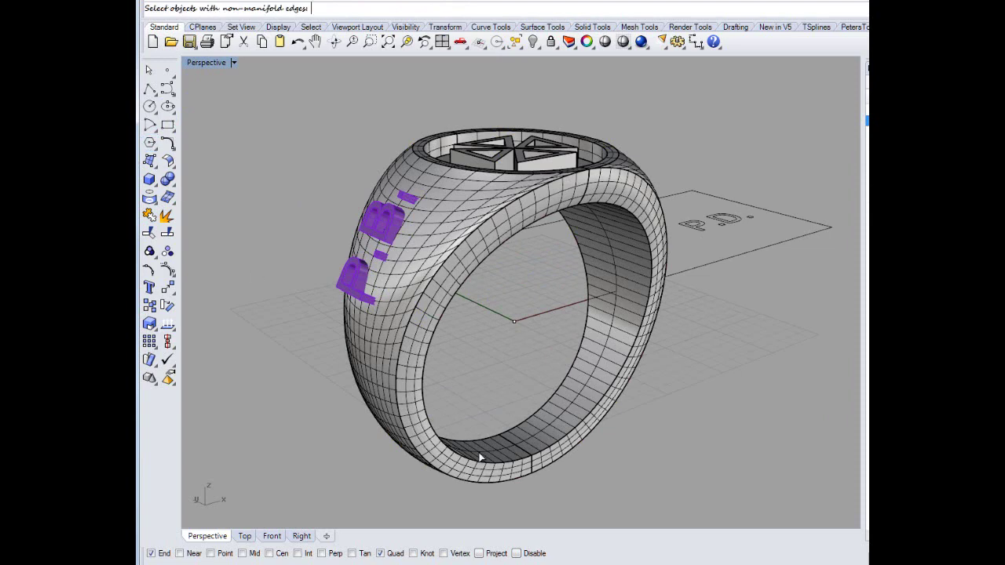
- Examine up close the marked naked edge across the inside of the band at the bottom of the ring
{"action": "right_click_drag", "start_coordinate": [557, 450], "coordinate": [491, 461]}
{"action": "left_click", "coordinate": [491, 460]}
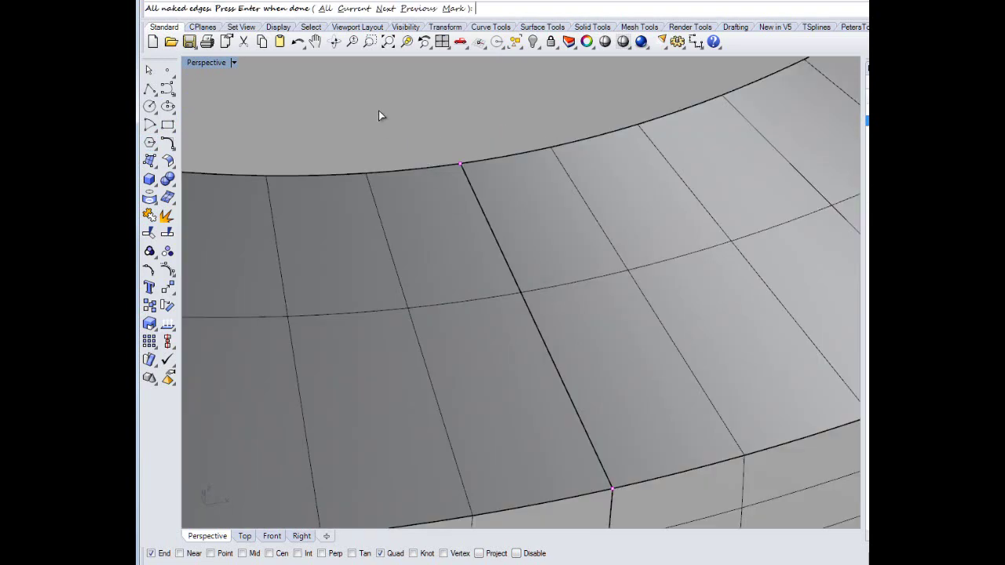
{"action": "scroll", "coordinate": [411, 165], "scroll_direction": "down", "scroll_amount": 9}
{"action": "scroll", "coordinate": [482, 294], "scroll_direction": "up", "scroll_amount": 8}
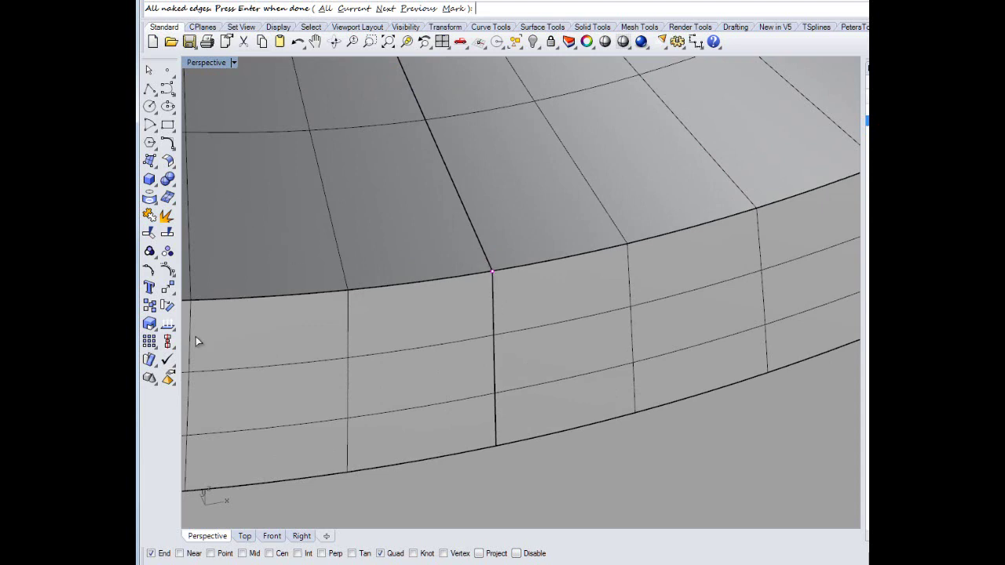
{"action": "left_click", "coordinate": [370, 44]}
{"action": "left_click_drag", "start_coordinate": [395, 230], "coordinate": [552, 307]}
{"action": "right_click_drag", "start_coordinate": [615, 272], "coordinate": [644, 330]}
{"action": "right_click_drag", "start_coordinate": [668, 423], "coordinate": [649, 358]}
{"action": "scroll", "coordinate": [648, 359], "scroll_direction": "down", "scroll_amount": 10}
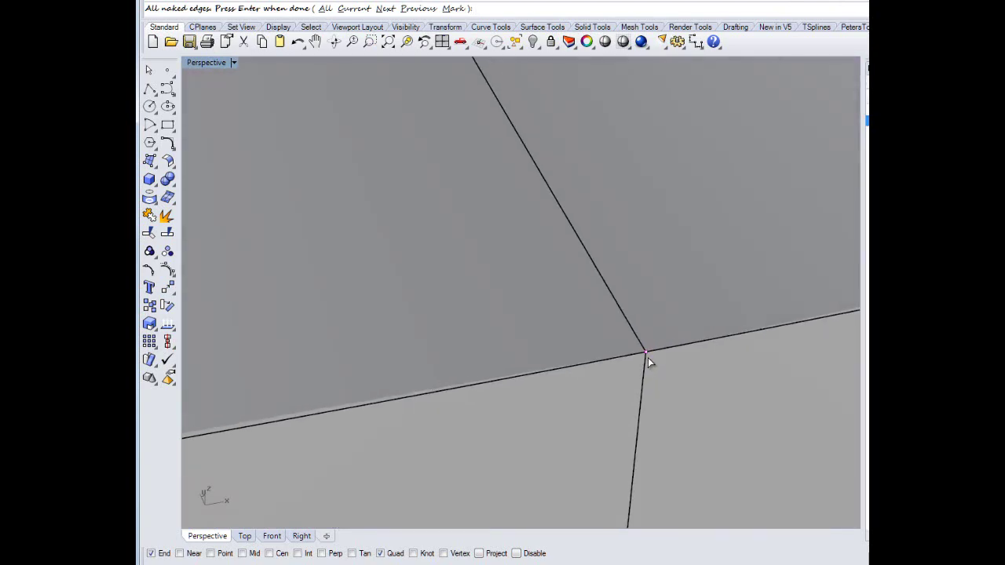
{"action": "scroll", "coordinate": [636, 343], "scroll_direction": "up", "scroll_amount": 8}
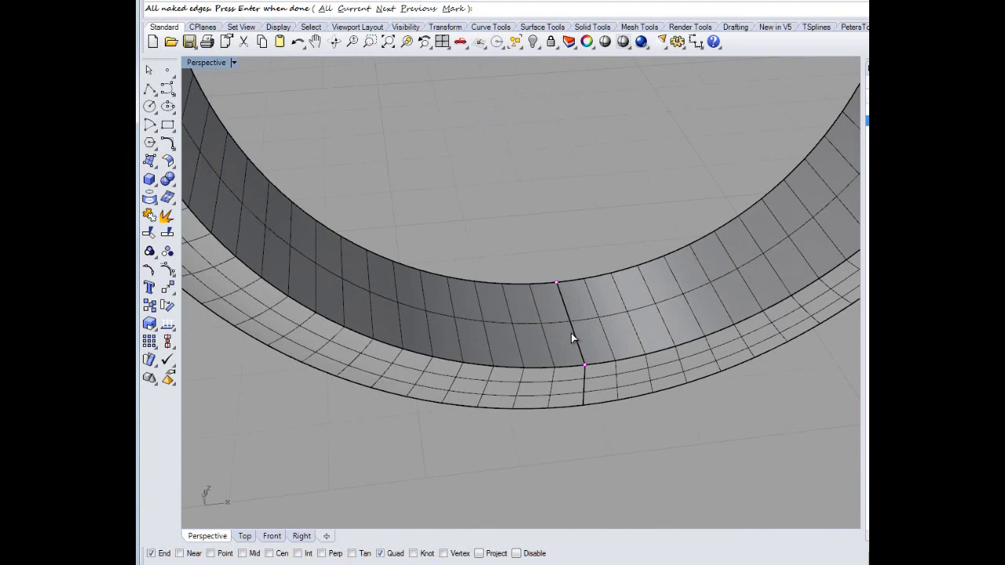
{"action": "scroll", "coordinate": [572, 333], "scroll_direction": "down", "scroll_amount": 10}
{"action": "scroll", "coordinate": [585, 327], "scroll_direction": "up", "scroll_amount": 7}
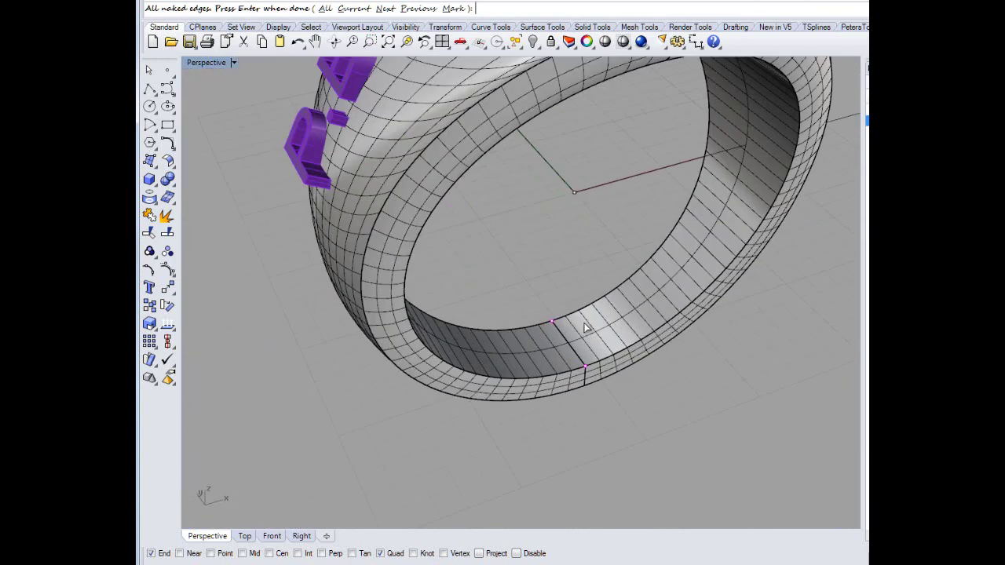
{"action": "scroll", "coordinate": [585, 328], "scroll_direction": "up", "scroll_amount": 8}
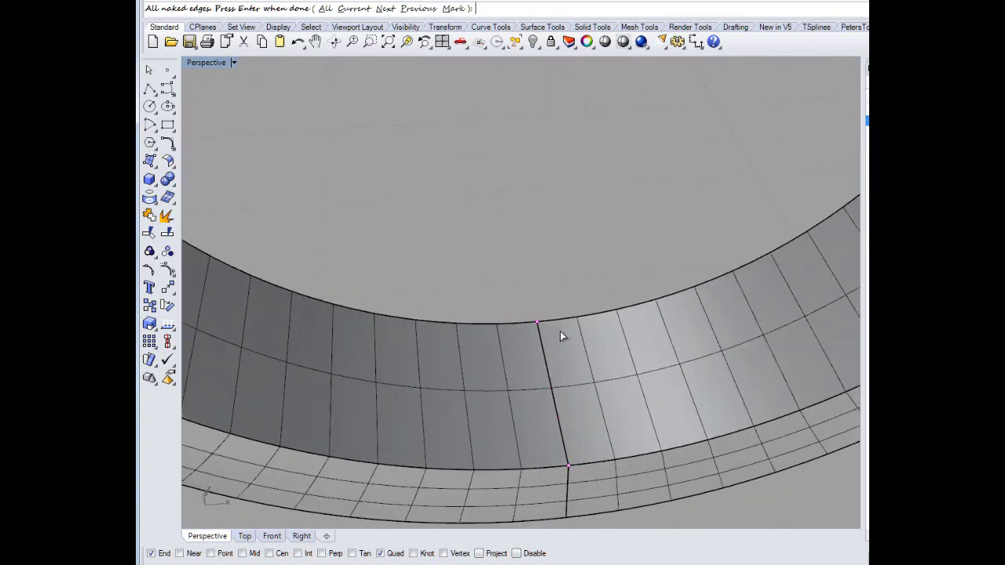
{"action": "scroll", "coordinate": [569, 467], "scroll_direction": "up", "scroll_amount": 2}
{"action": "scroll", "coordinate": [569, 467], "scroll_direction": "down", "scroll_amount": 2}
- Draw a straight line in the Front view from the origin (0) outward across the lower right part of the band
{"action": "double_click", "coordinate": [201, 63]}
{"action": "double_click", "coordinate": [196, 301]}
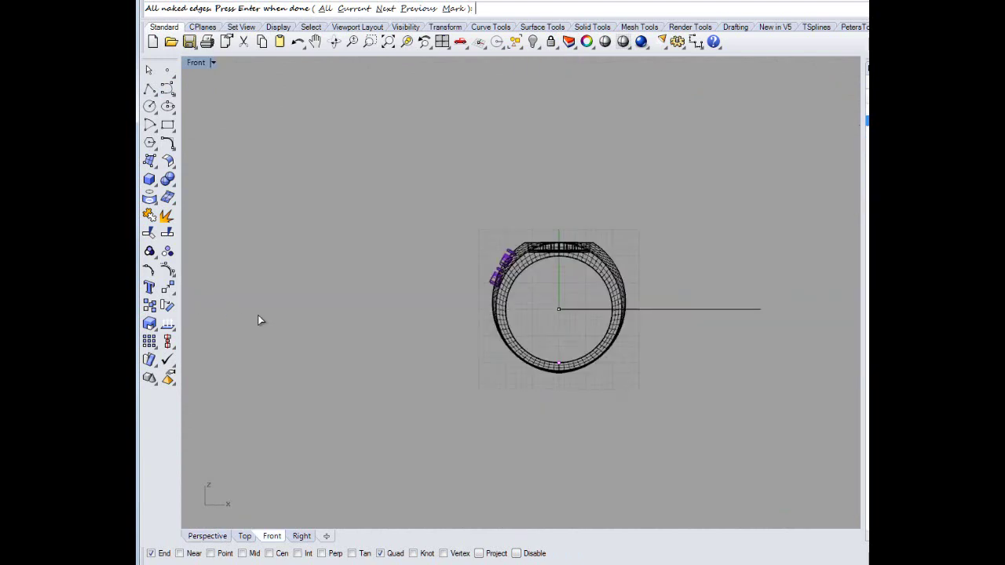
{"action": "scroll", "coordinate": [571, 340], "scroll_direction": "up", "scroll_amount": 5}
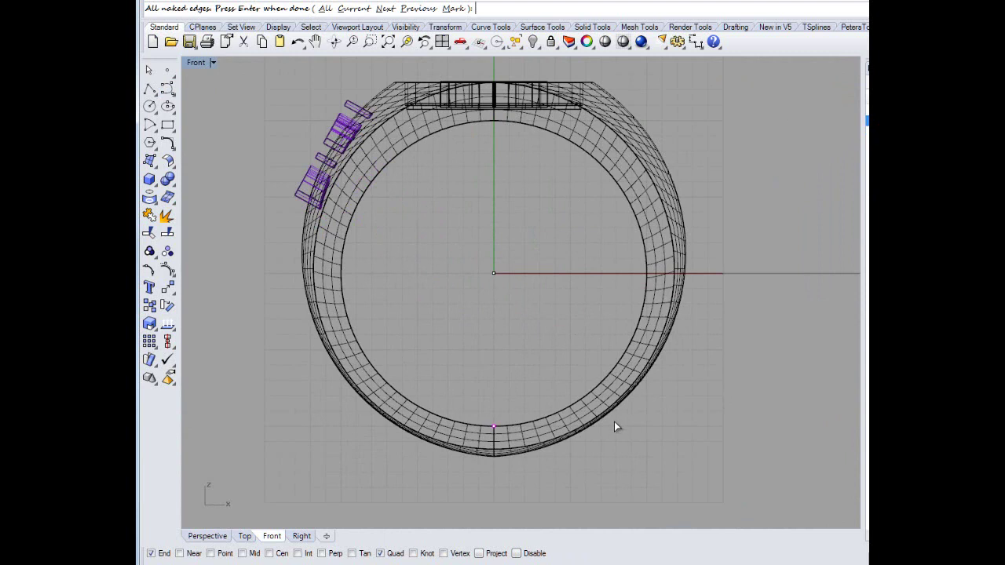
{"action": "left_click", "coordinate": [149, 89]}
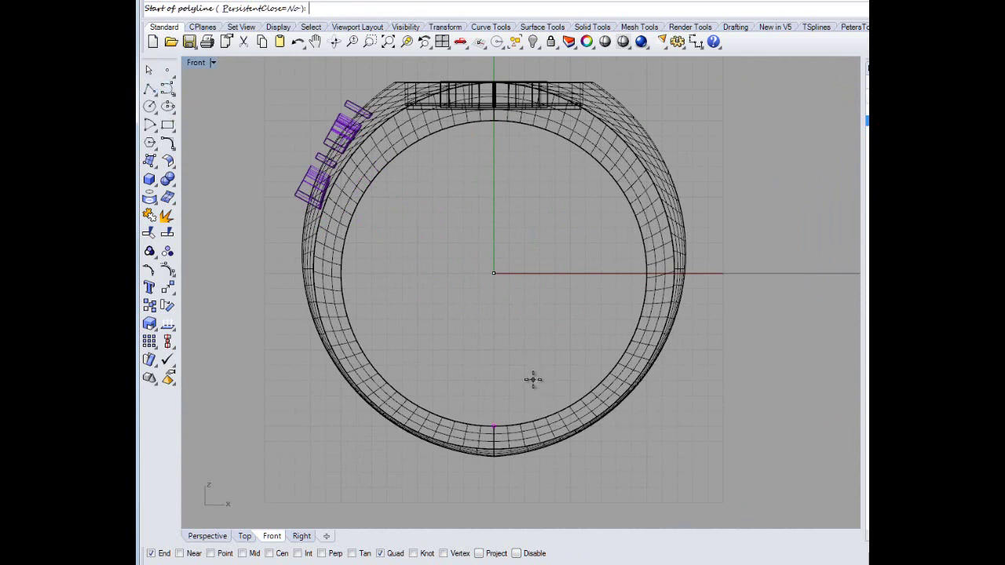
{"action": "type", "text": "0"}
{"action": "key", "text": "Return"}
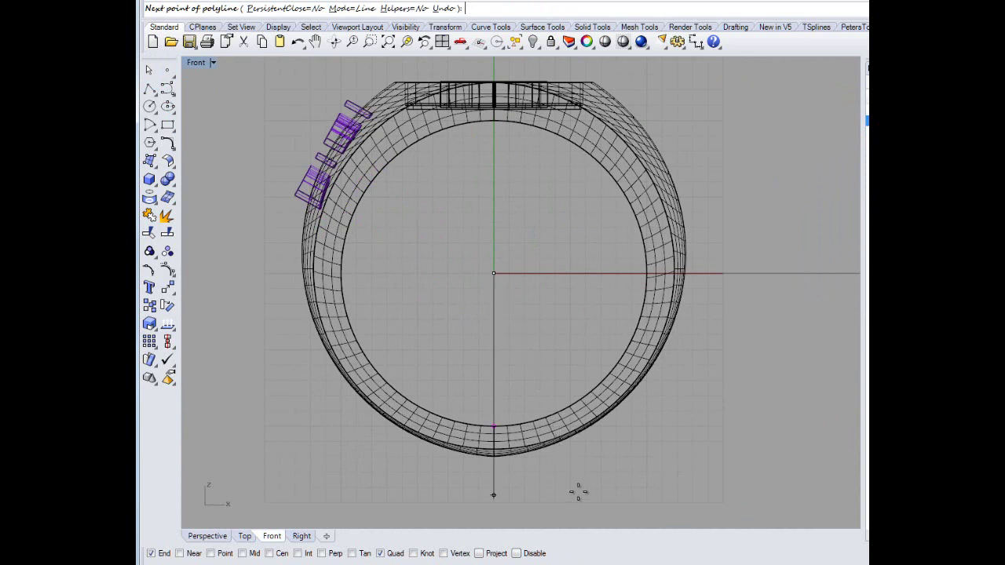
{"action": "left_click", "coordinate": [590, 468]}
{"action": "key", "text": "Return"}
{"action": "left_click", "coordinate": [591, 465]}
- Mirror the cutting line about the vertical axis through the origin (0), keeping the original
{"action": "type", "text": "Mir"}
{"action": "key", "text": "Return"}
{"action": "type", "text": "0"}
{"action": "key", "text": "Return"}
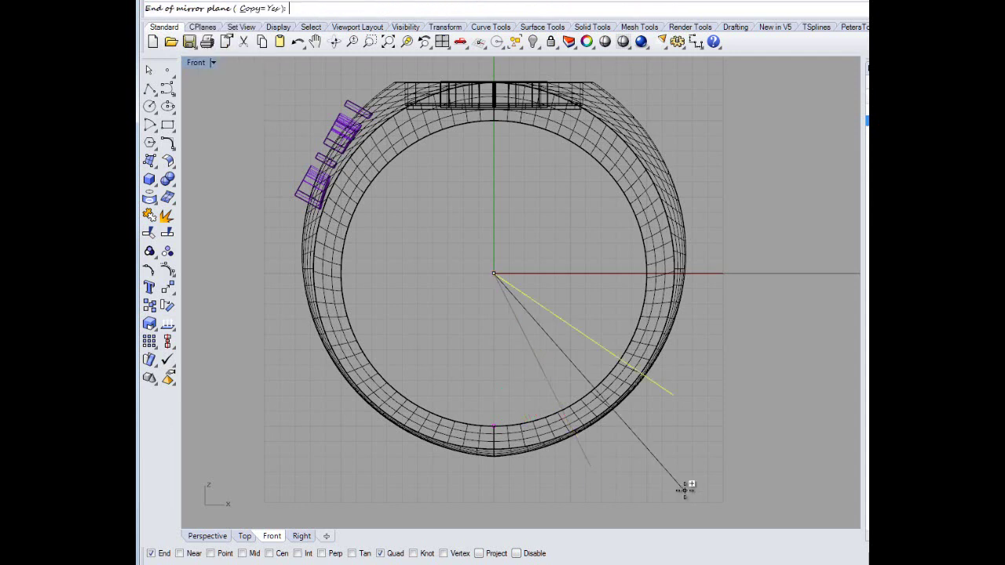
{"action": "left_click", "coordinate": [463, 509]}
{"action": "key", "text": "Escape"}
- Split the ring polysurface with the two angled lines and delete the bottom section between them
{"action": "left_click", "coordinate": [491, 452]}
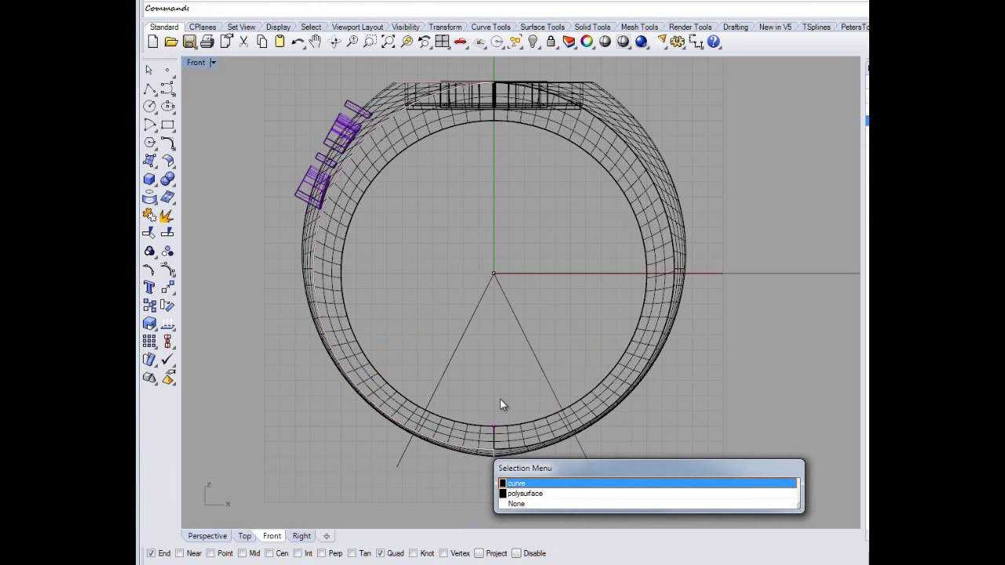
{"action": "left_click", "coordinate": [501, 401]}
{"action": "left_click", "coordinate": [509, 446]}
{"action": "left_click", "coordinate": [471, 464]}
{"action": "left_click", "coordinate": [460, 451]}
{"action": "key", "text": "Escape"}
{"action": "left_click", "coordinate": [477, 445]}
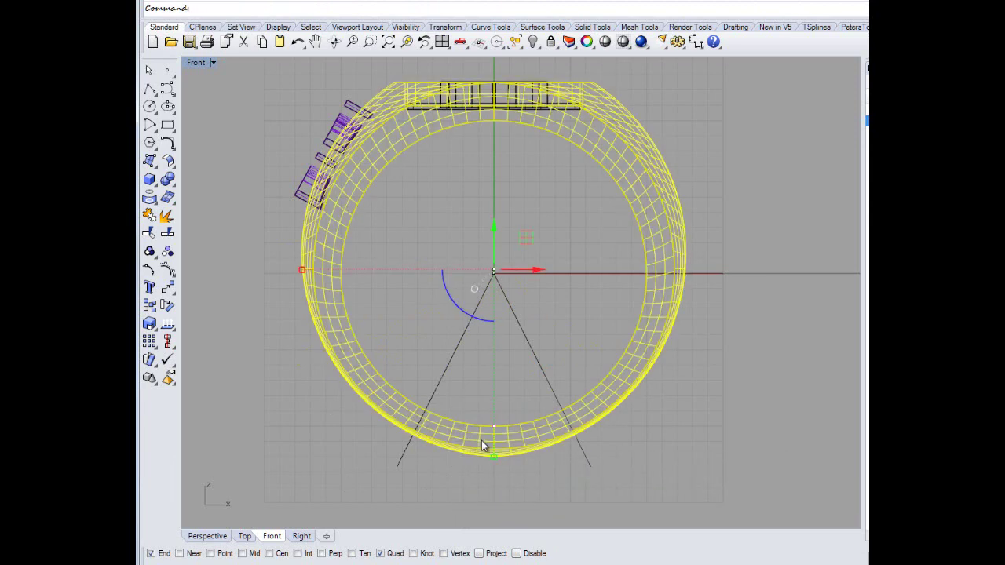
{"action": "left_click", "coordinate": [168, 233]}
{"action": "left_click_drag", "start_coordinate": [534, 311], "coordinate": [428, 359]}
{"action": "right_click", "coordinate": [401, 263]}
{"action": "left_click", "coordinate": [517, 432]}
{"action": "key", "text": "Delete"}
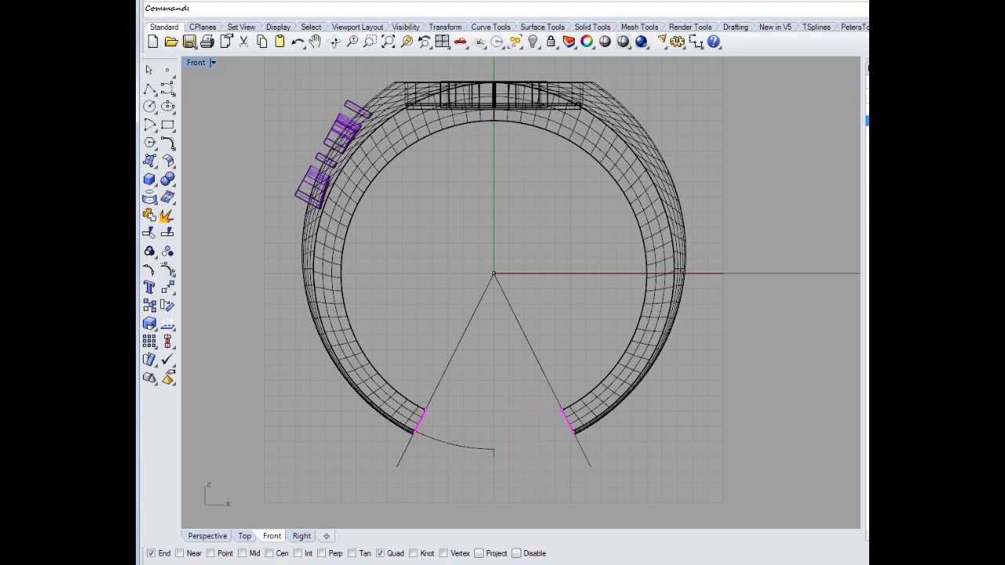
- Duplicate the border curves of the ring's two open cut ends with DupBorder
{"action": "scroll", "coordinate": [419, 416], "scroll_direction": "up", "scroll_amount": 4}
{"action": "left_click_drag", "start_coordinate": [385, 311], "coordinate": [506, 541]}
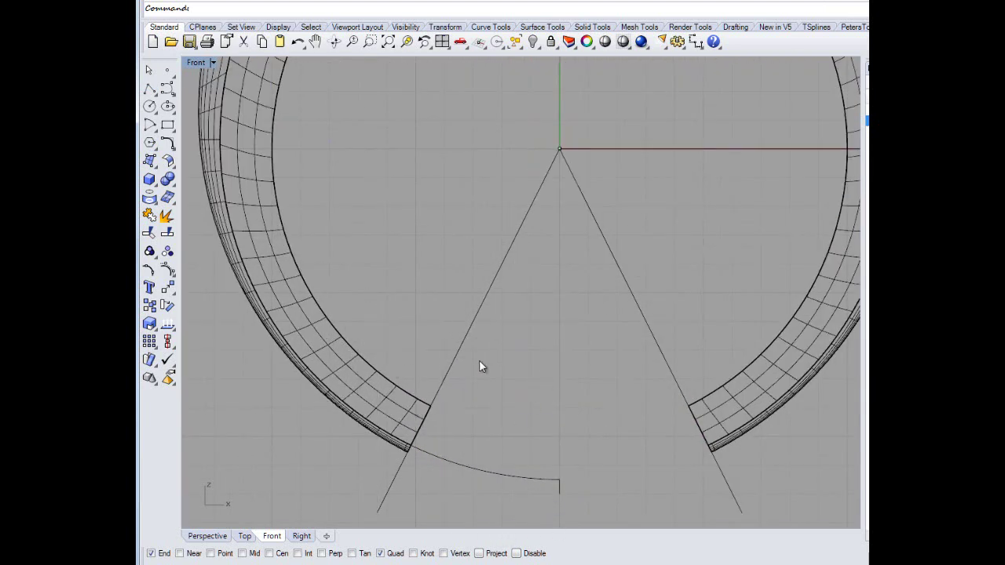
{"action": "left_click", "coordinate": [268, 233]}
{"action": "left_click", "coordinate": [319, 237]}
{"action": "left_click", "coordinate": [265, 246]}
{"action": "type", "text": "DupB"}
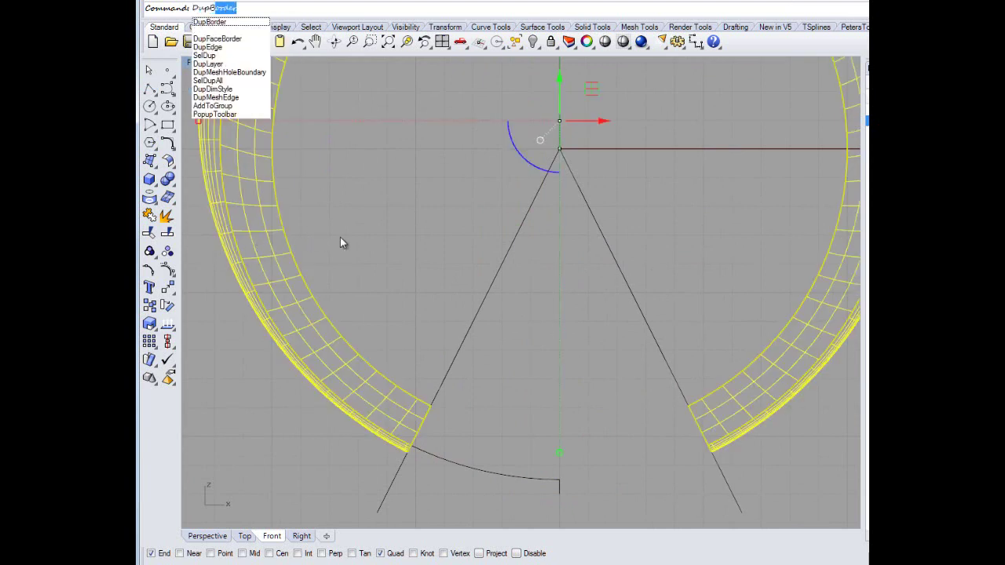
{"action": "type", "text": "order"}
{"action": "key", "text": "Return"}
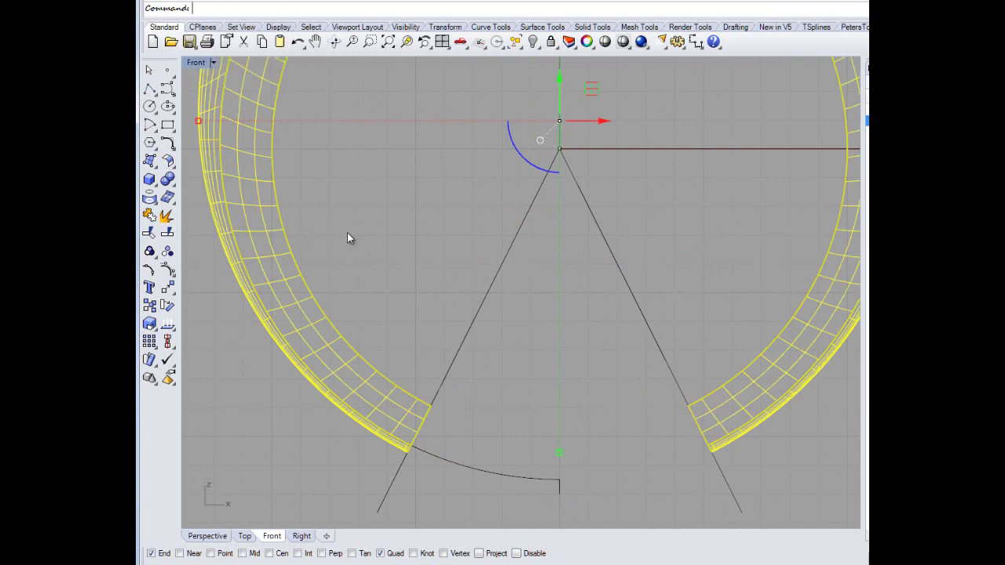
{"action": "type", "text": "DupBorder"}
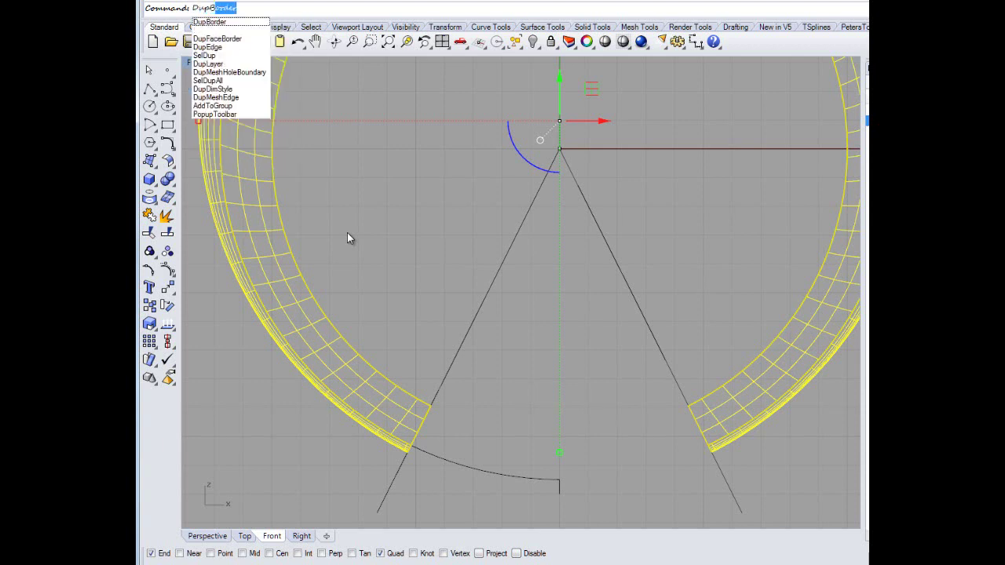
{"action": "key", "text": "Return"}
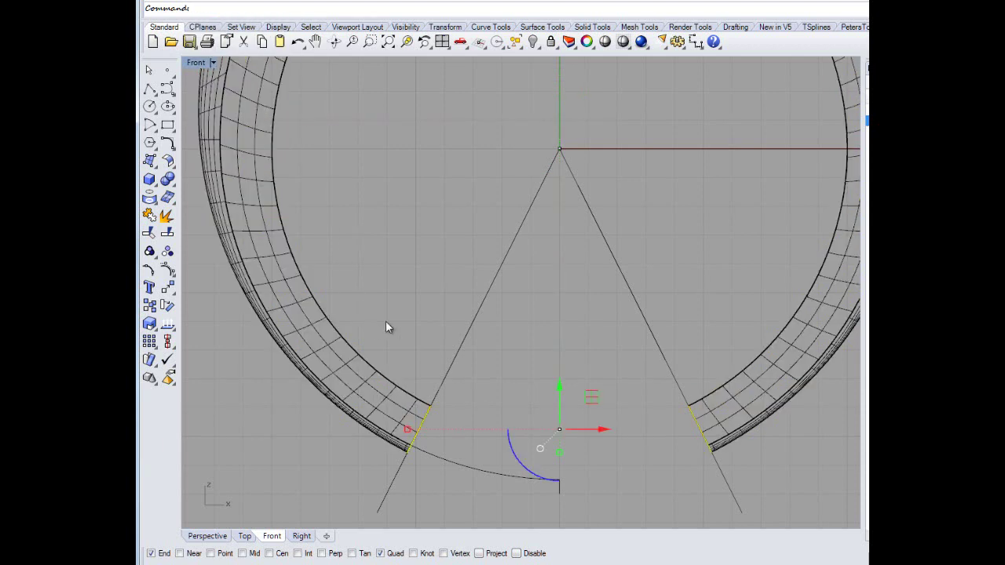
- Join the duplicated border curves at the cut ends and delete the stray old curves running along the band's left side
{"action": "left_click", "coordinate": [150, 216]}
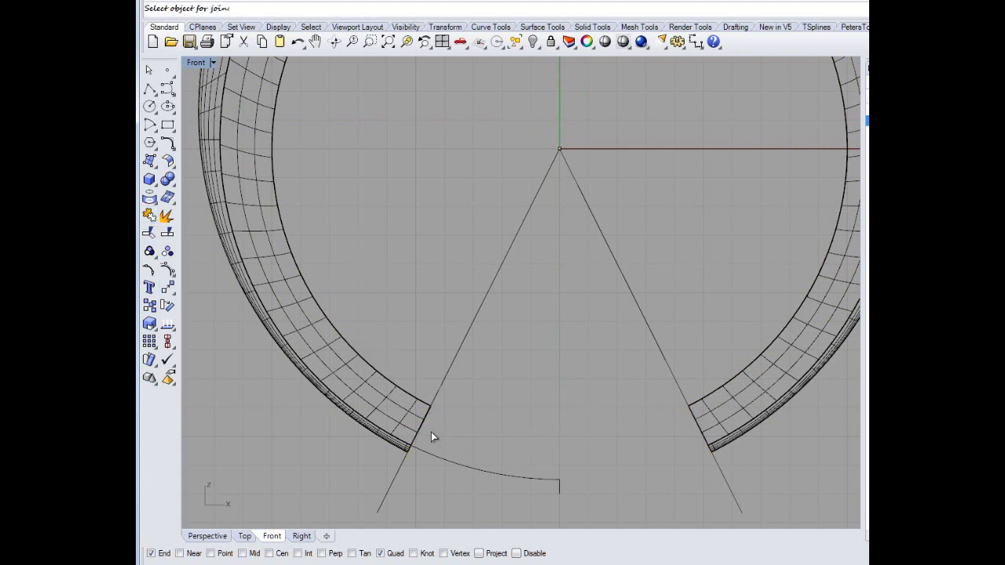
{"action": "key", "text": "Escape"}
{"action": "left_click", "coordinate": [697, 430]}
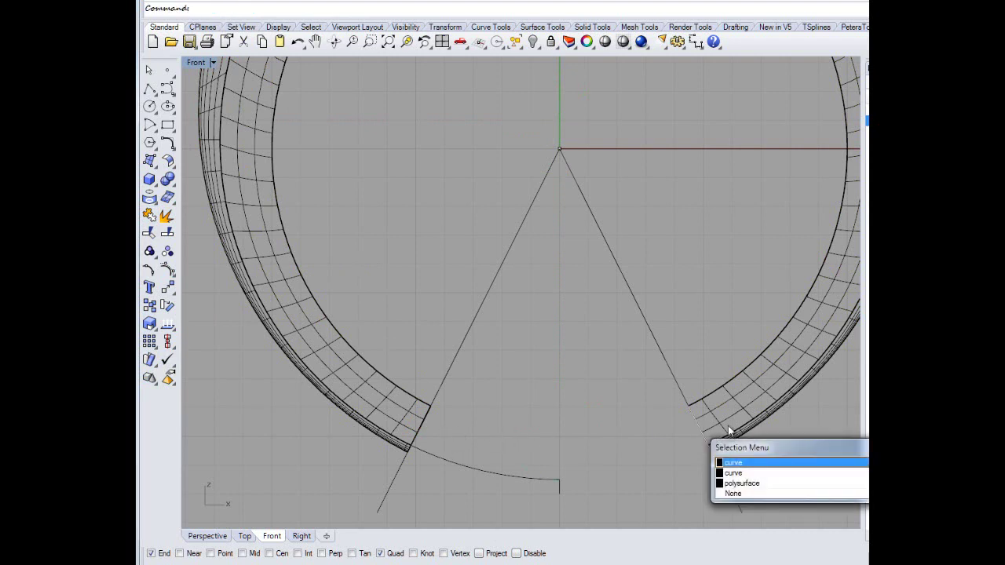
{"action": "left_click", "coordinate": [728, 463]}
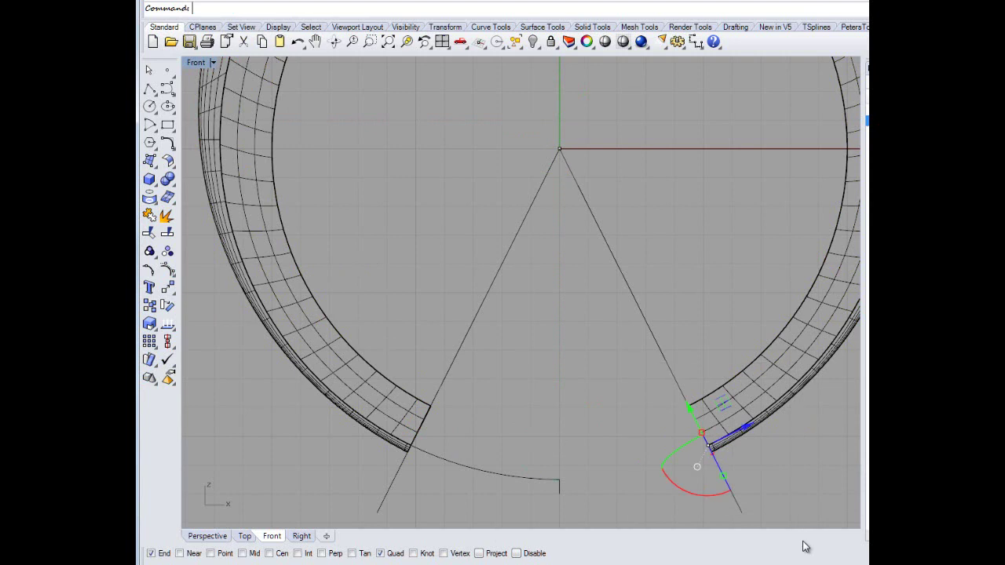
{"action": "left_click", "coordinate": [149, 216]}
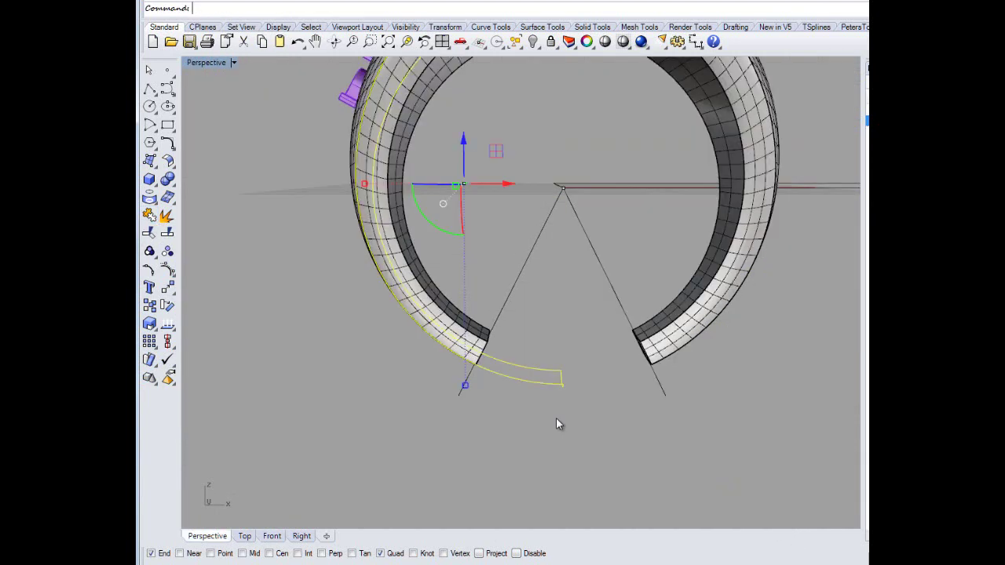
{"action": "key", "text": "Delete"}
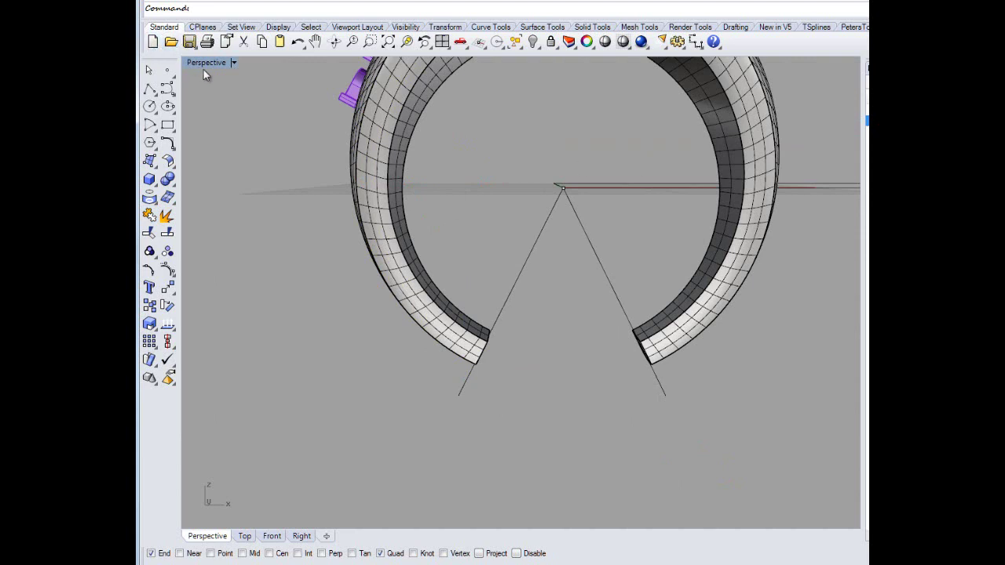
- Draw a circle in the Front view centred on the origin and passing through the inner corner of the cut end
{"action": "double_click", "coordinate": [200, 62]}
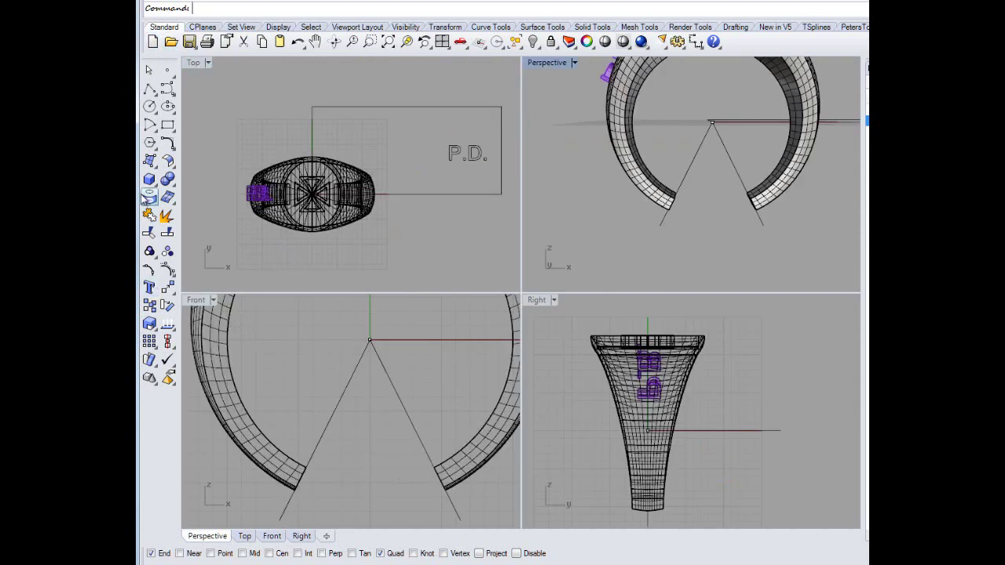
{"action": "left_click", "coordinate": [149, 106]}
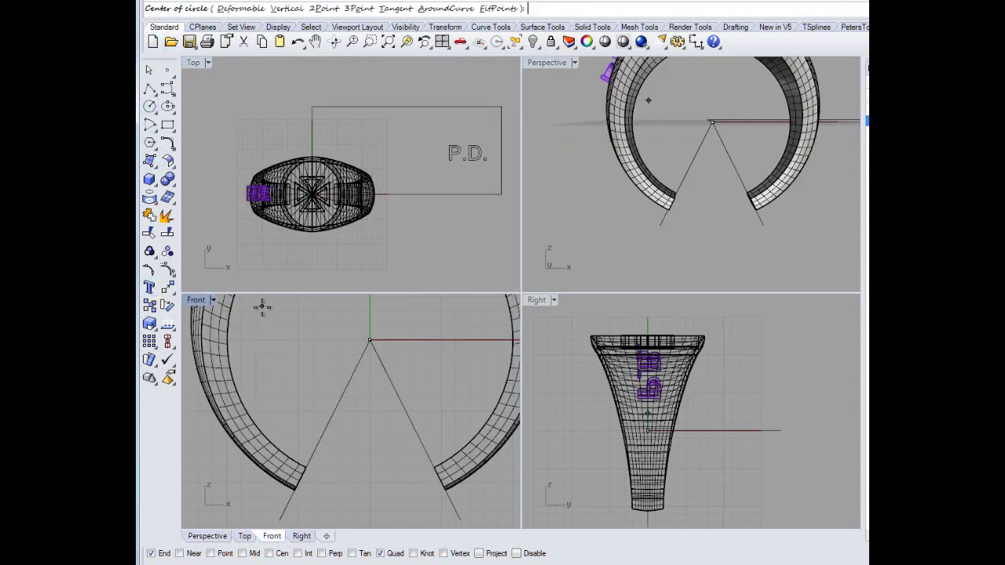
{"action": "left_click", "coordinate": [369, 340]}
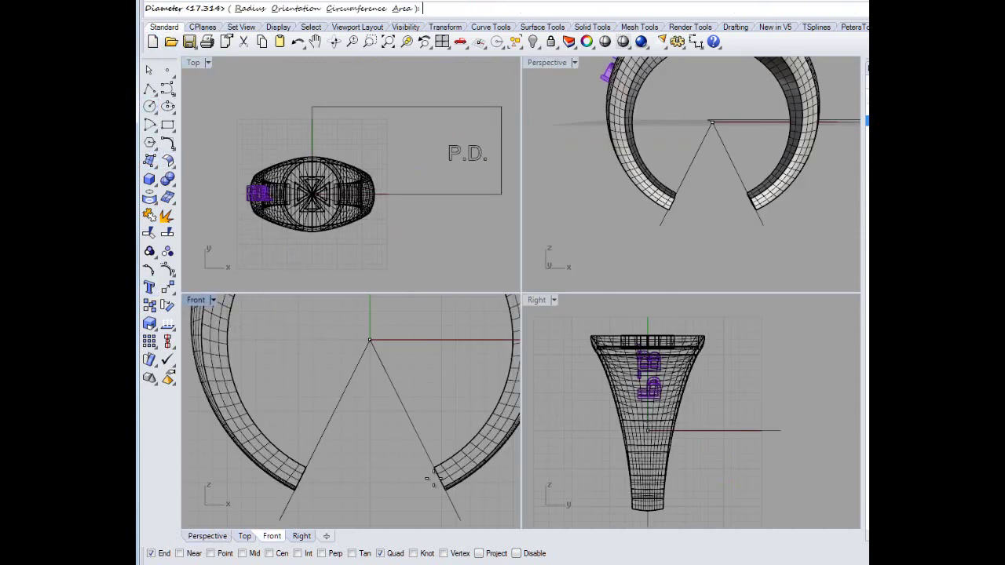
{"action": "left_click", "coordinate": [315, 471]}
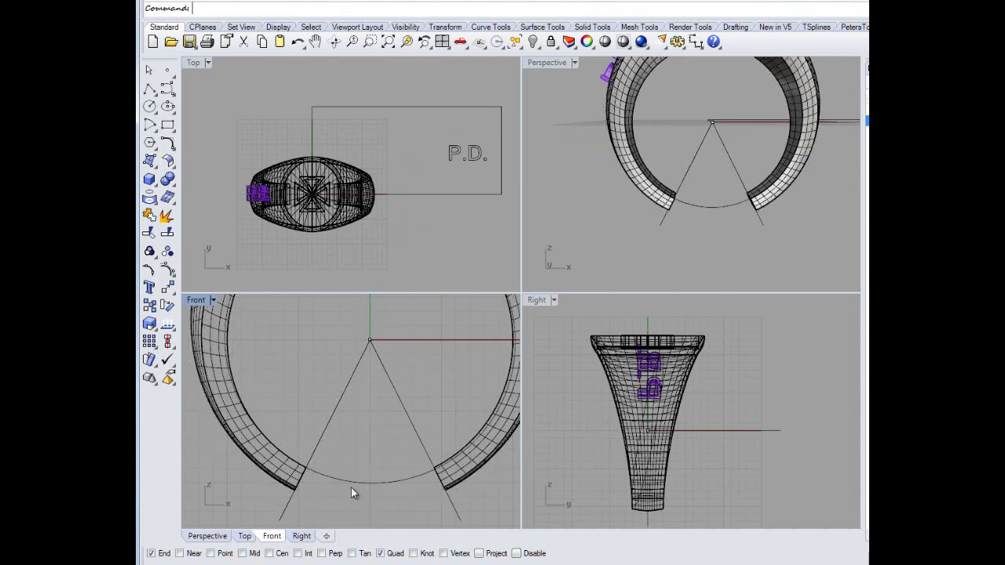
{"action": "scroll", "coordinate": [354, 489], "scroll_direction": "up", "scroll_amount": 3}
{"action": "scroll", "coordinate": [445, 481], "scroll_direction": "down", "scroll_amount": 2}
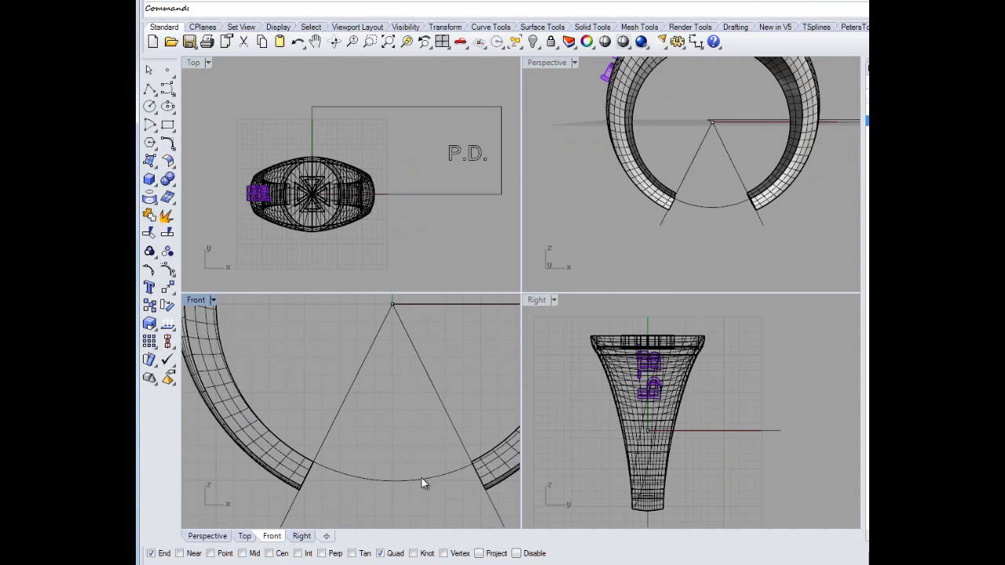
{"action": "scroll", "coordinate": [365, 448], "scroll_direction": "down", "scroll_amount": 2}
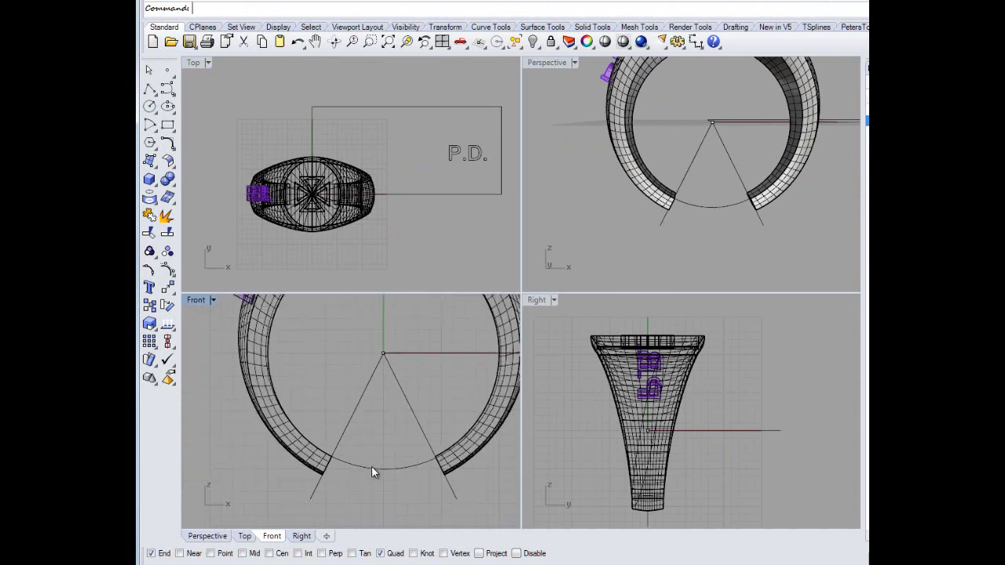
- Replace the bottom arc with a new arc centred on the origin, running between the inner corners of the two cut ends in the Front view
{"action": "left_click", "coordinate": [373, 469]}
{"action": "key", "text": "Delete"}
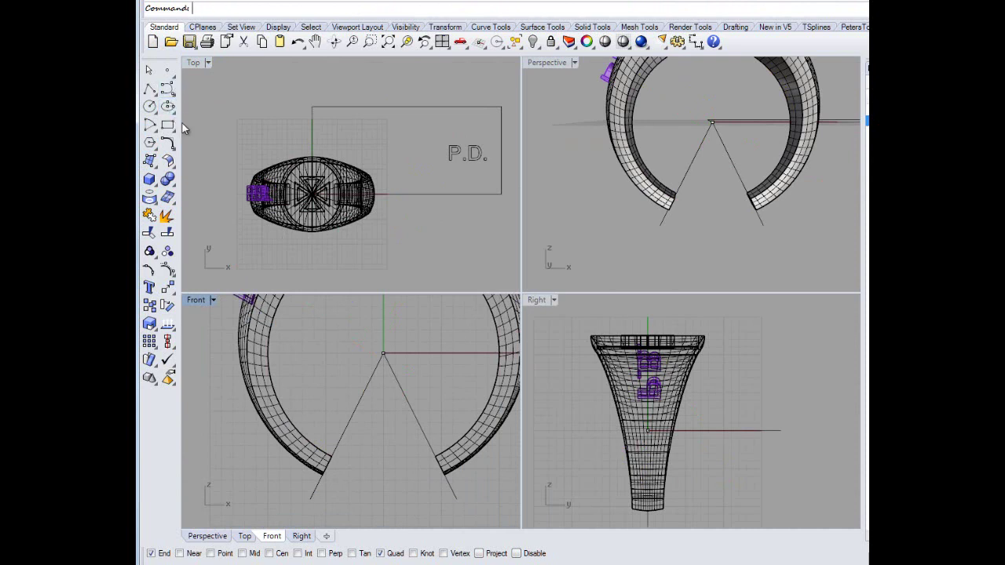
{"action": "left_click", "coordinate": [149, 124]}
{"action": "left_click", "coordinate": [382, 354]}
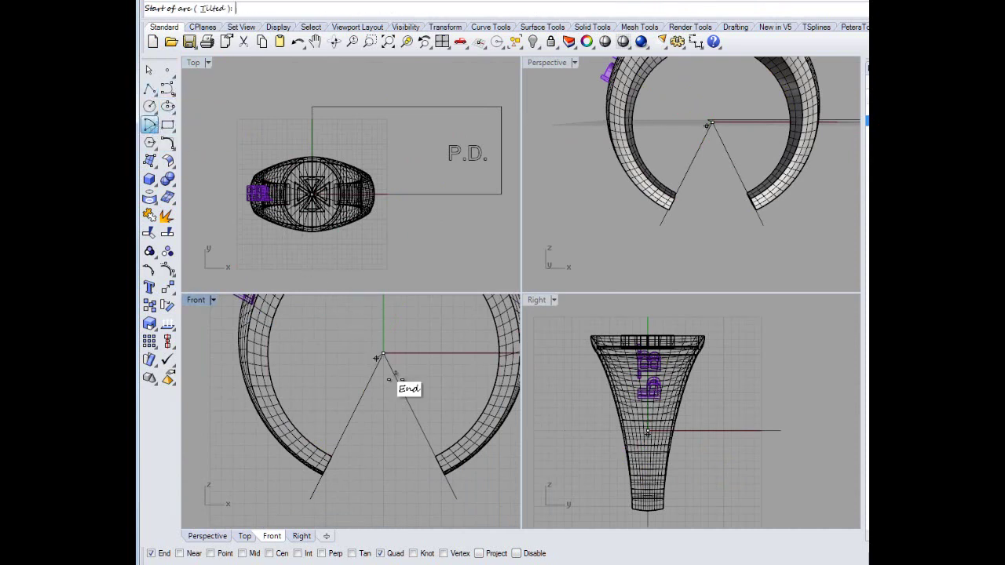
{"action": "scroll", "coordinate": [389, 361], "scroll_direction": "up", "scroll_amount": 2}
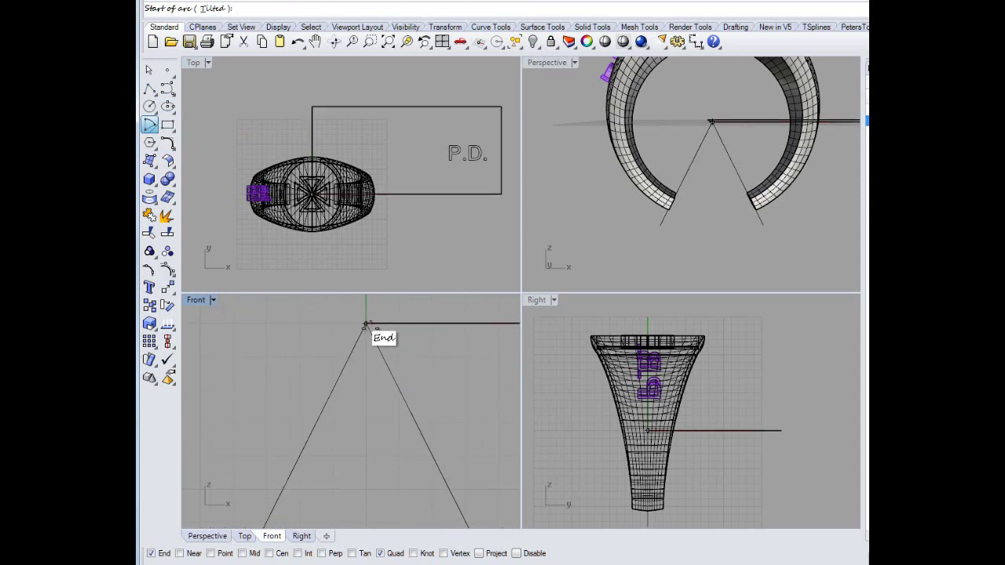
{"action": "right_click_drag", "start_coordinate": [355, 446], "coordinate": [400, 324]}
{"action": "right_click_drag", "start_coordinate": [310, 495], "coordinate": [281, 415]}
{"action": "left_click", "coordinate": [267, 403]}
{"action": "right_click_drag", "start_coordinate": [346, 433], "coordinate": [263, 438]}
{"action": "scroll", "coordinate": [338, 433], "scroll_direction": "down", "scroll_amount": 4}
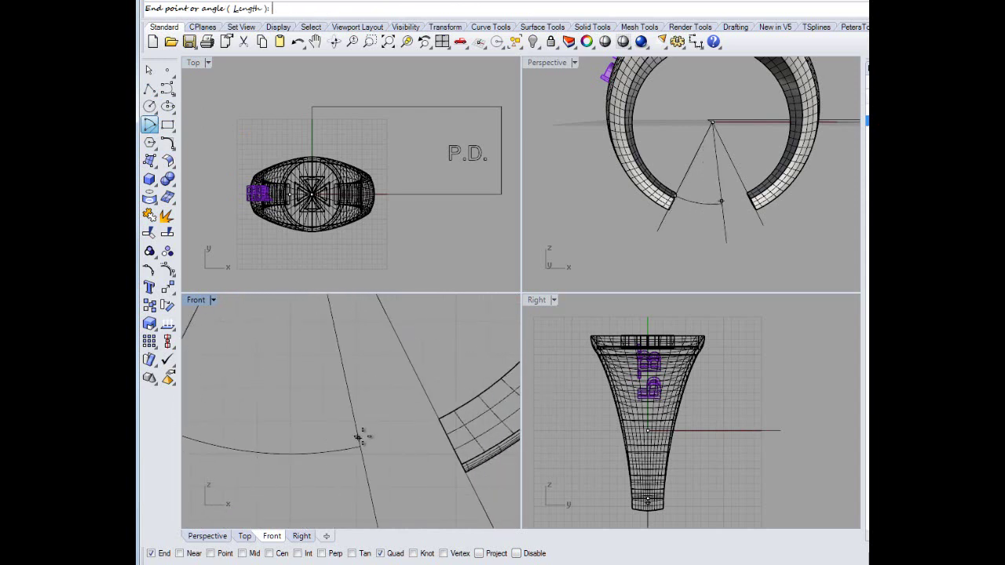
{"action": "left_click", "coordinate": [438, 419]}
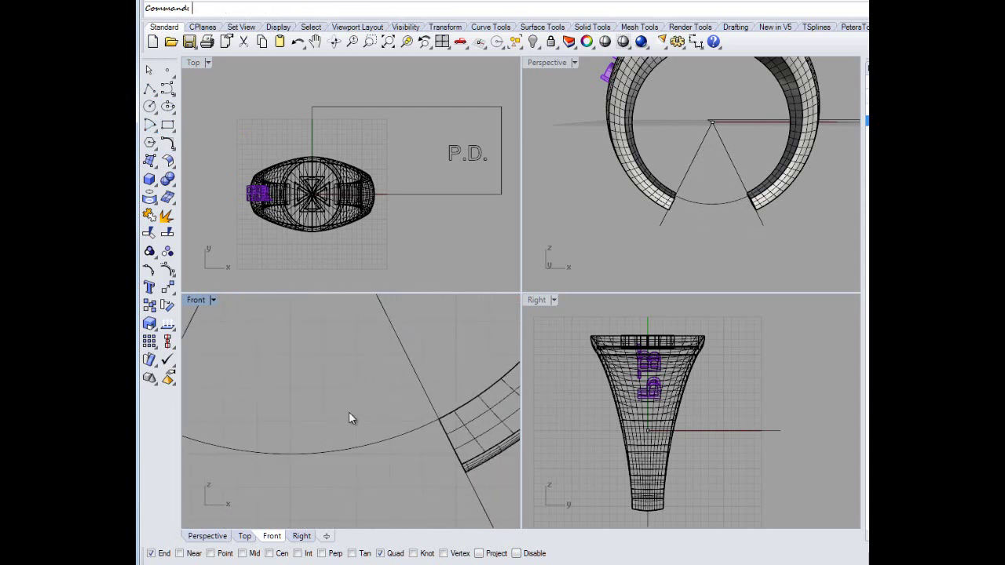
- Delete the two angled construction lines radiating from the origin to the cut ends
{"action": "scroll", "coordinate": [330, 413], "scroll_direction": "down", "scroll_amount": 3}
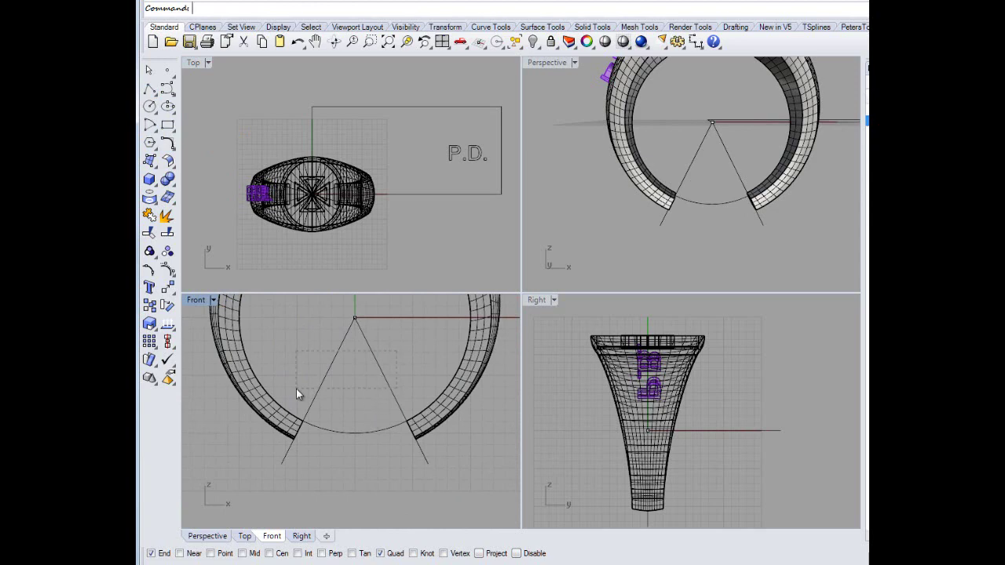
{"action": "left_click_drag", "start_coordinate": [296, 389], "coordinate": [297, 388]}
{"action": "key", "text": "Delete"}
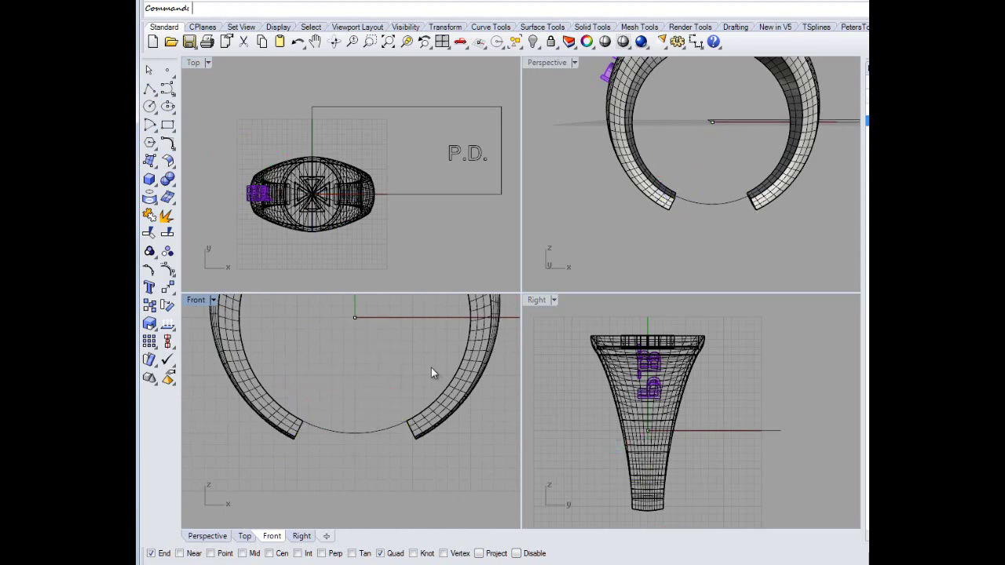
- Start a Sweep 1 Rail along the bottom arc, using the border curves of both cut ends as cross sections
{"action": "double_click", "coordinate": [548, 63]}
{"action": "right_click_drag", "start_coordinate": [553, 447], "coordinate": [489, 402]}
{"action": "left_click", "coordinate": [253, 0]}
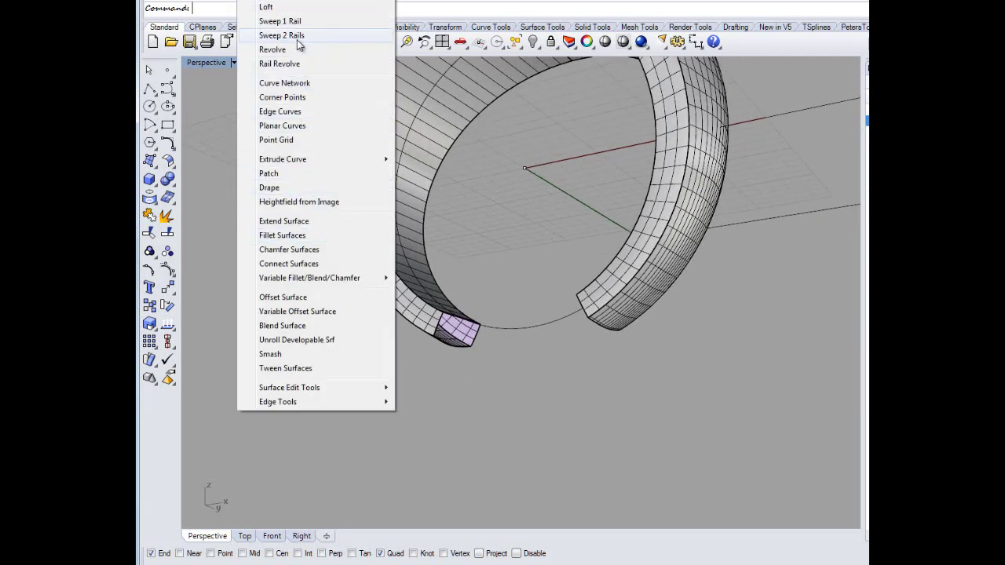
{"action": "left_click", "coordinate": [283, 21]}
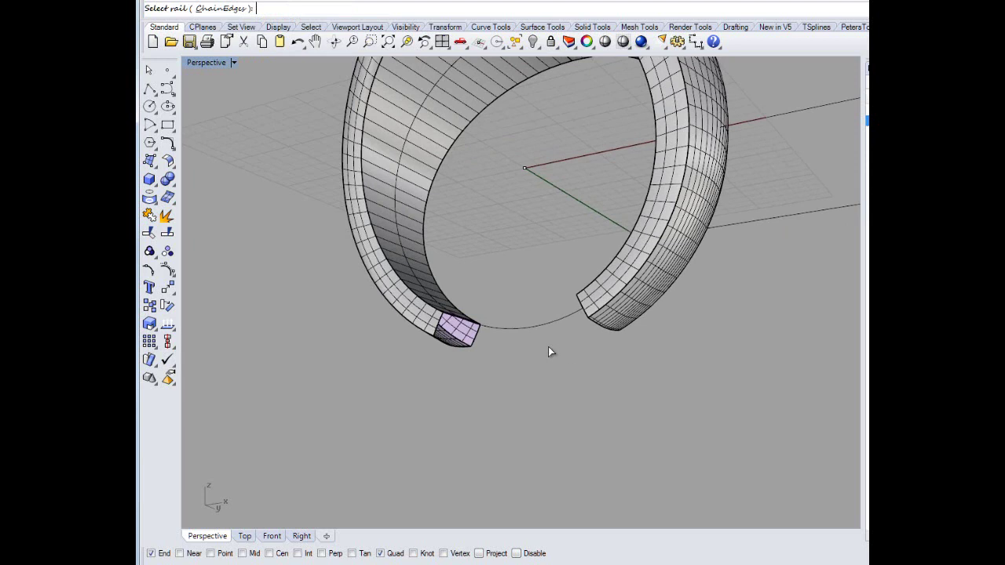
{"action": "left_click", "coordinate": [525, 328]}
{"action": "left_click", "coordinate": [467, 329]}
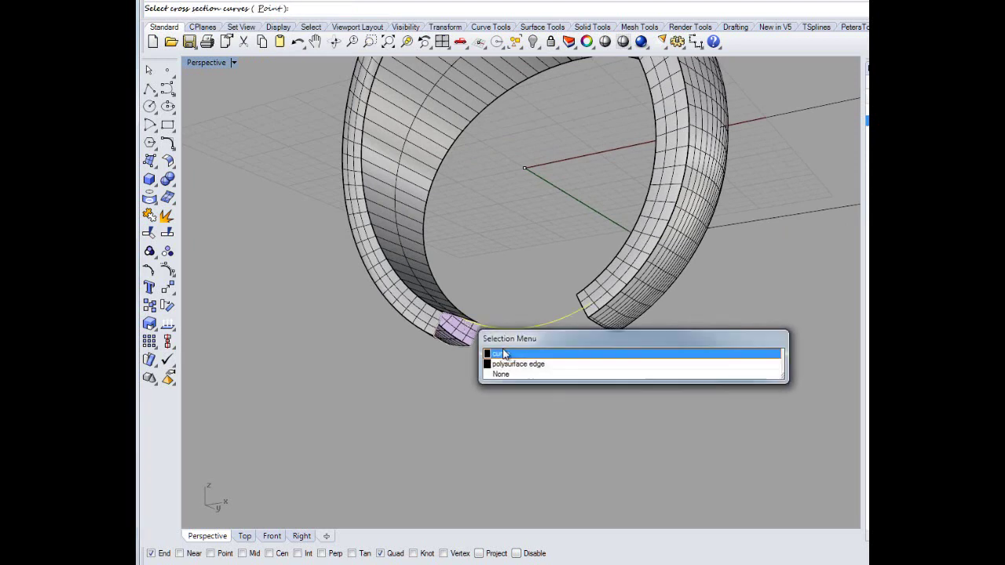
{"action": "left_click", "coordinate": [507, 354]}
{"action": "left_click", "coordinate": [586, 320]}
{"action": "left_click", "coordinate": [606, 353]}
{"action": "key", "text": "Return"}
- Align the seam points of both cross sections at the rail's ends and create the sweep with Freeform style and Do not simplify
{"action": "right_click_drag", "start_coordinate": [577, 361], "coordinate": [554, 463]}
{"action": "left_click_drag", "start_coordinate": [438, 363], "coordinate": [465, 338]}
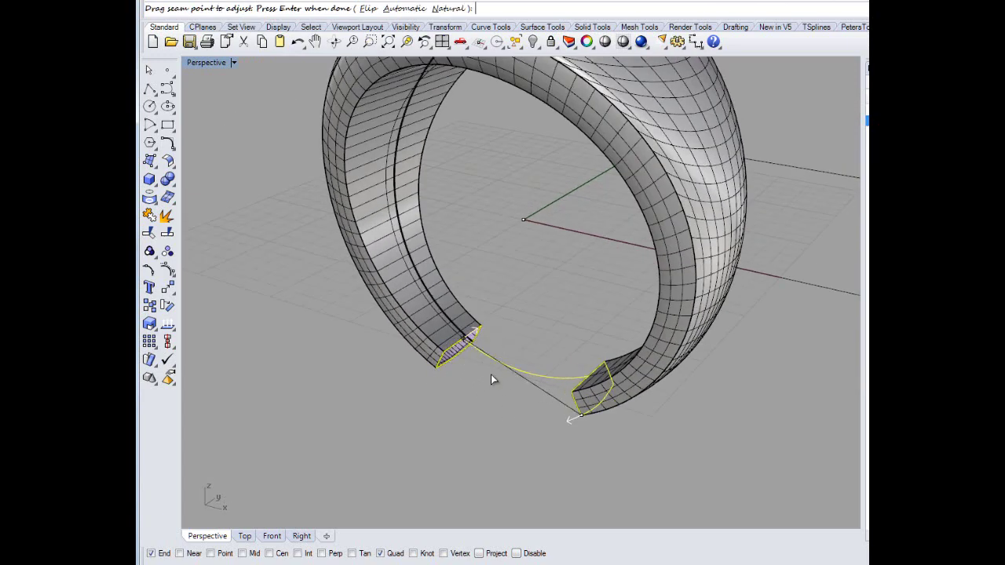
{"action": "left_click_drag", "start_coordinate": [581, 414], "coordinate": [587, 377]}
{"action": "key", "text": "Return"}
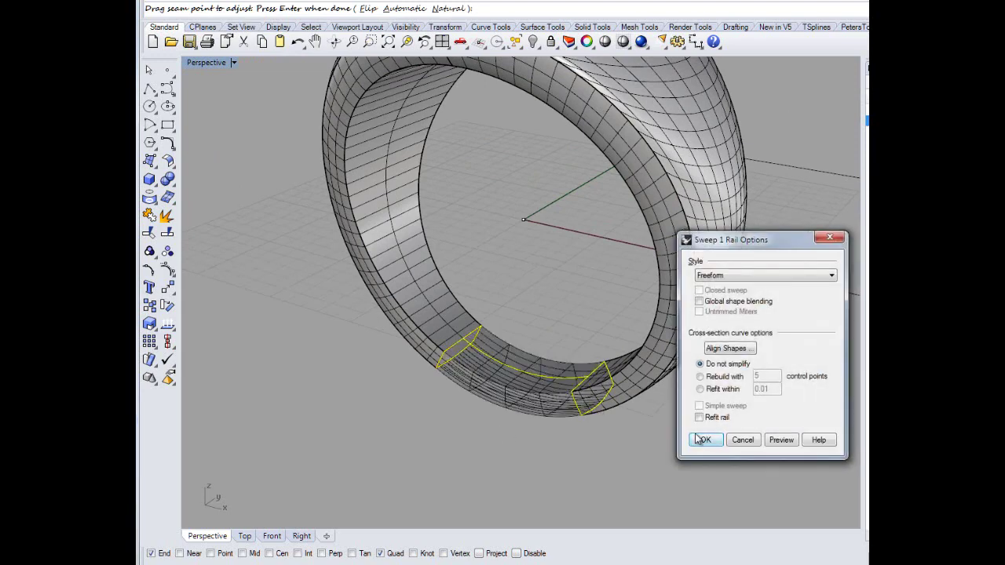
{"action": "left_click", "coordinate": [705, 440]}
- Join the swept bottom section with the cut ring into one closed band
{"action": "right_click_drag", "start_coordinate": [461, 437], "coordinate": [387, 322]}
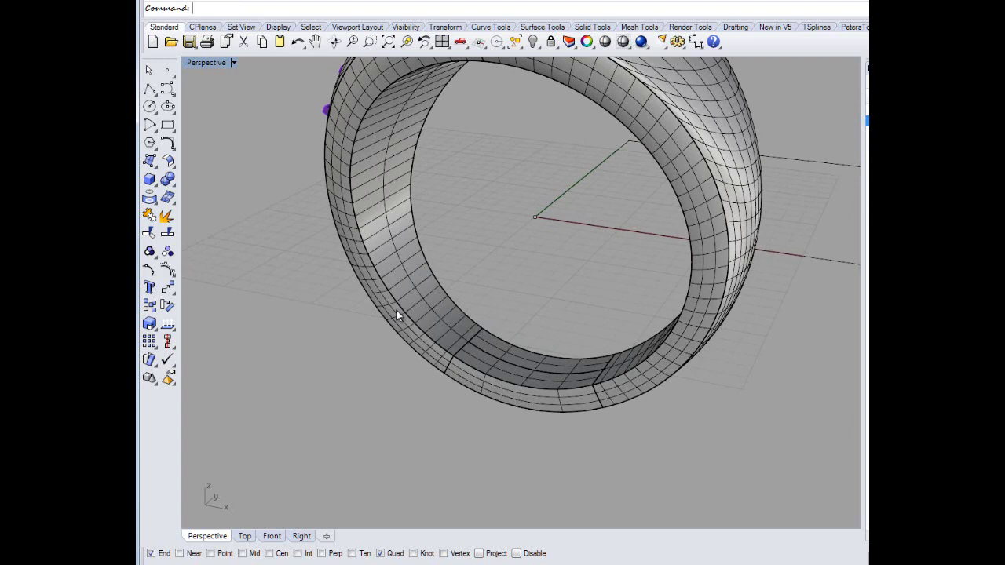
{"action": "left_click", "coordinate": [395, 309]}
{"action": "left_click", "coordinate": [504, 361], "text": "shift"}
{"action": "left_click", "coordinate": [484, 382], "text": "shift"}
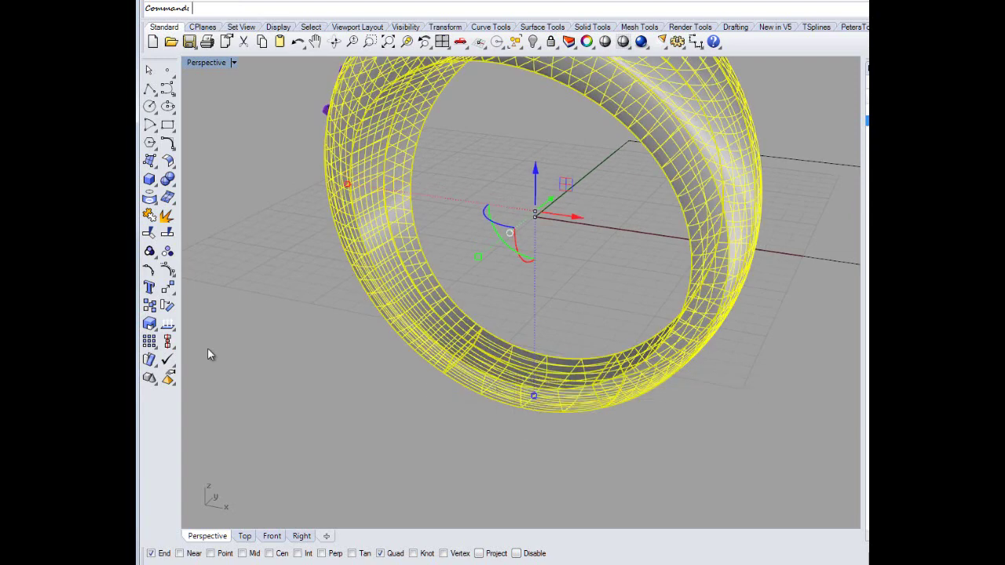
{"action": "left_click", "coordinate": [168, 217]}
{"action": "left_click", "coordinate": [377, 303]}
{"action": "left_click", "coordinate": [319, 338]}
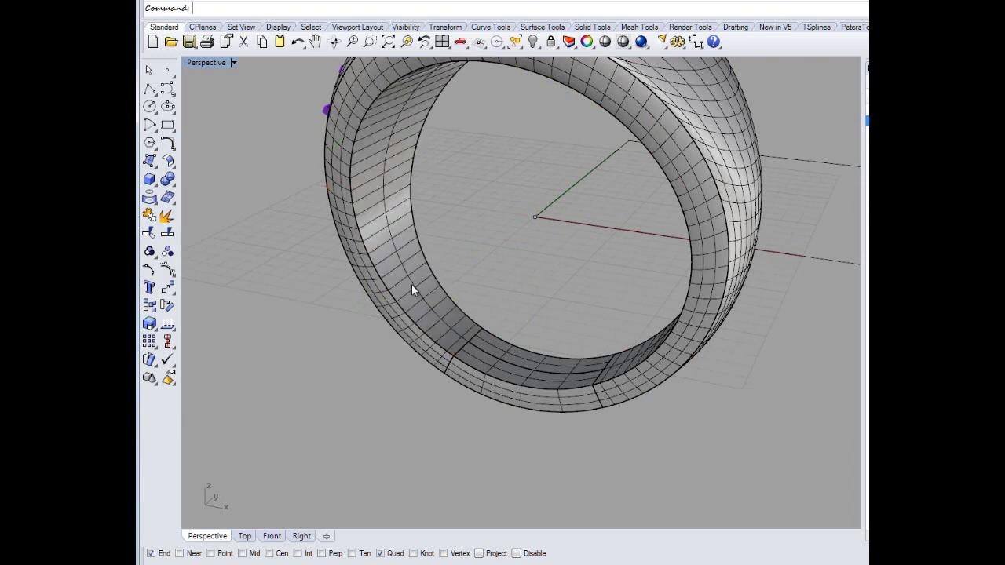
{"action": "scroll", "coordinate": [326, 329], "scroll_direction": "down", "scroll_amount": 5}
{"action": "right_click_drag", "start_coordinate": [263, 265], "coordinate": [353, 354]}
{"action": "scroll", "coordinate": [354, 357], "scroll_direction": "up", "scroll_amount": 8}
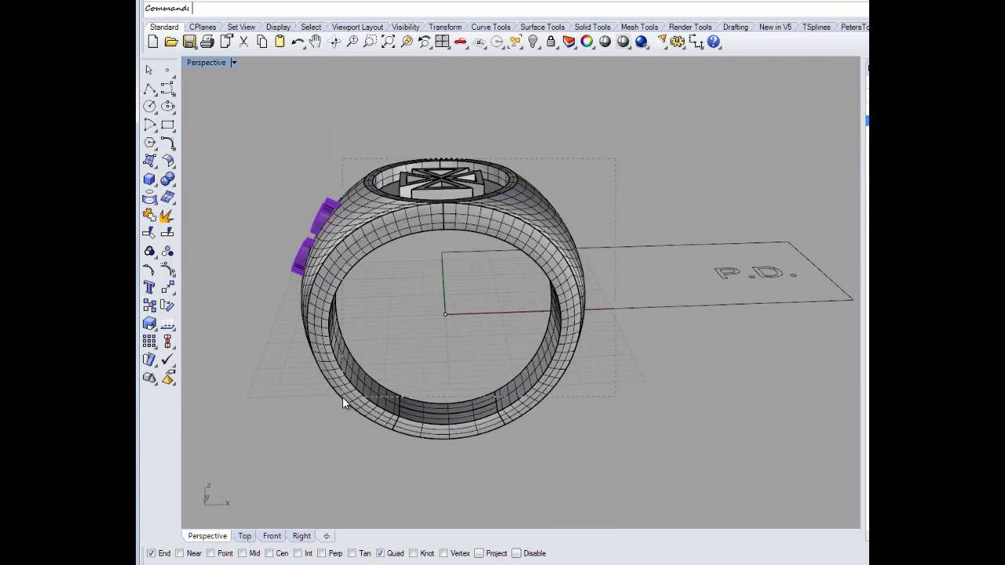
{"action": "left_click", "coordinate": [365, 417]}
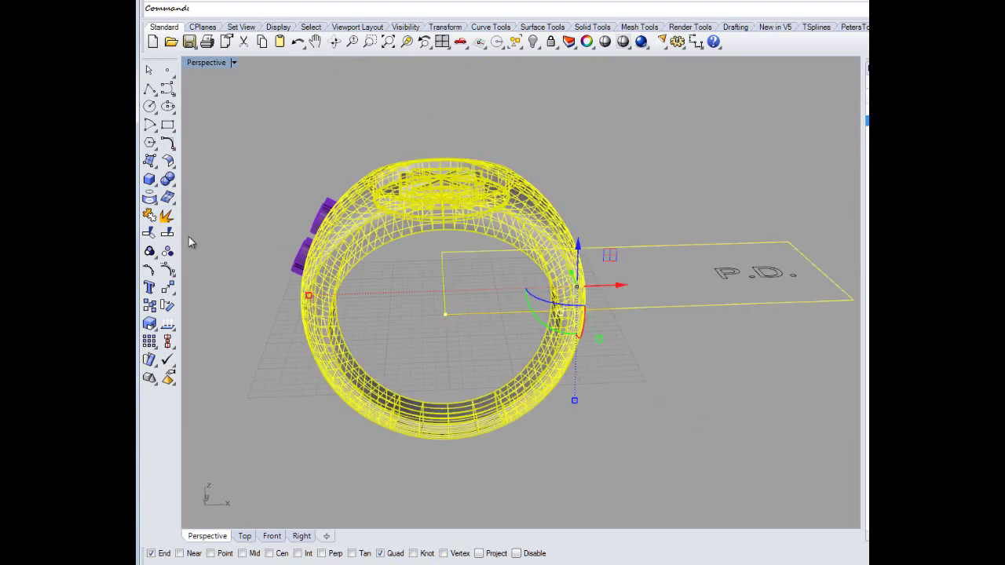
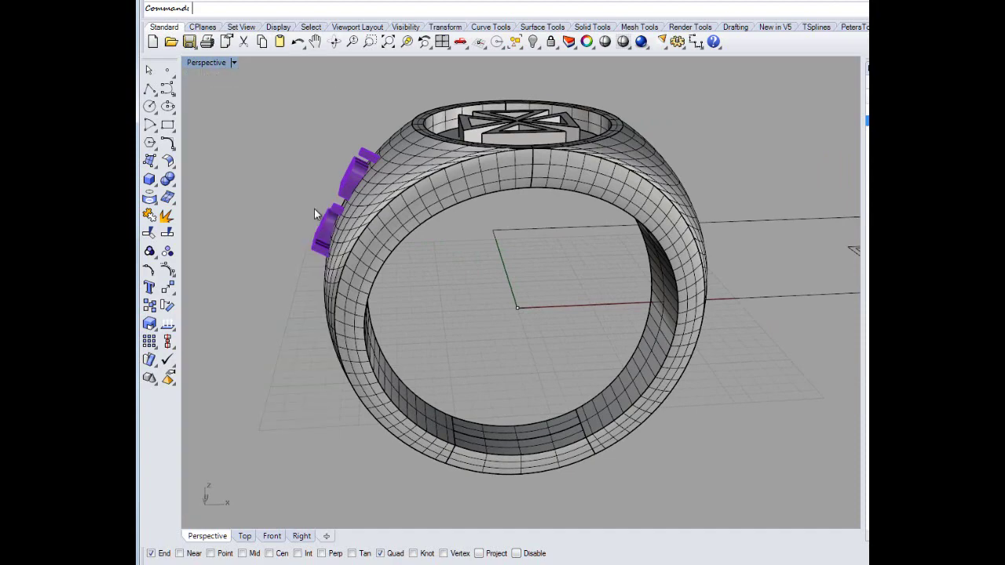
- Inspect how the purple initials penetrate the band in wireframe and return the Perspective view to shaded display
{"action": "scroll", "coordinate": [314, 208], "scroll_direction": "up", "scroll_amount": 5}
{"action": "scroll", "coordinate": [353, 162], "scroll_direction": "down", "scroll_amount": 5}
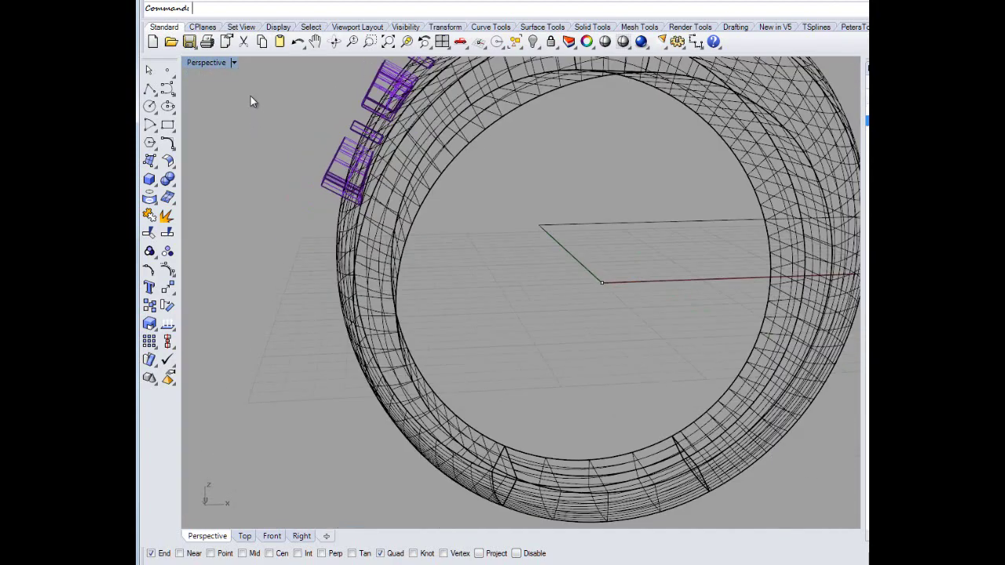
{"action": "left_click", "coordinate": [234, 63]}
{"action": "left_click", "coordinate": [236, 111]}
{"action": "right_click_drag", "start_coordinate": [276, 199], "coordinate": [219, 73]}
{"action": "mouse_move", "coordinate": [266, 114]}
{"action": "right_mouse_down"}
{"action": "mouse_move", "coordinate": [273, 172]}
{"action": "mouse_move", "coordinate": [289, 184]}
{"action": "right_mouse_up"}
- Subtract the purple P.B. initials from the ring with Boolean Difference, setting DeleteInput to Yes
{"action": "left_click", "coordinate": [360, 208]}
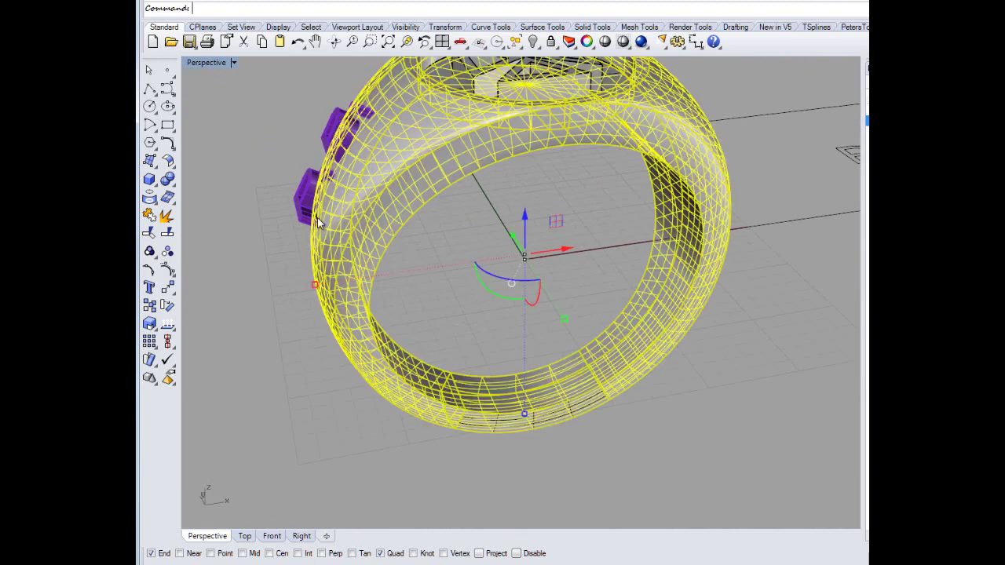
{"action": "left_click", "coordinate": [170, 181]}
{"action": "left_click", "coordinate": [205, 187]}
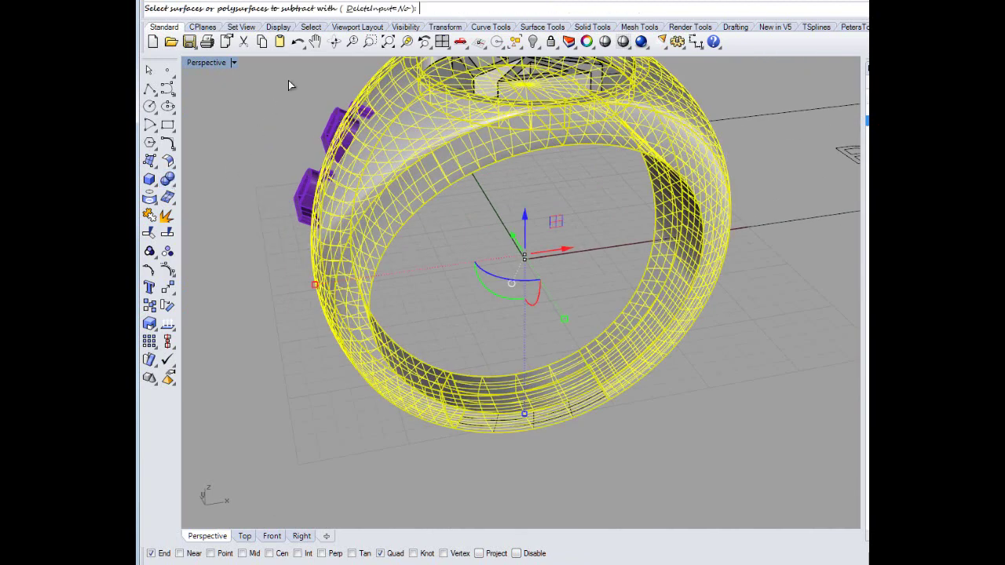
{"action": "left_click", "coordinate": [388, 8]}
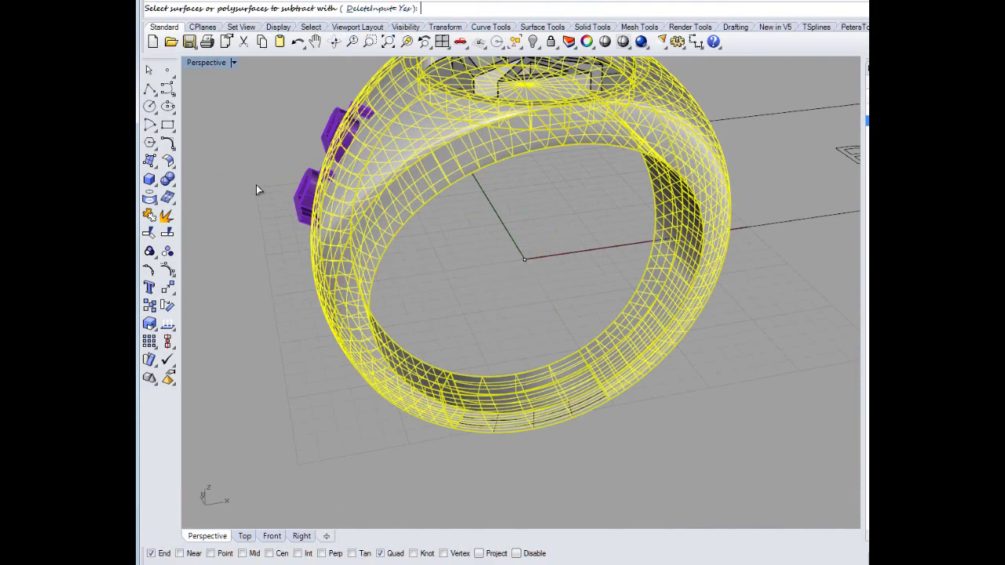
{"action": "right_click_drag", "start_coordinate": [294, 190], "coordinate": [274, 183]}
{"action": "scroll", "coordinate": [274, 183], "scroll_direction": "down", "scroll_amount": 8}
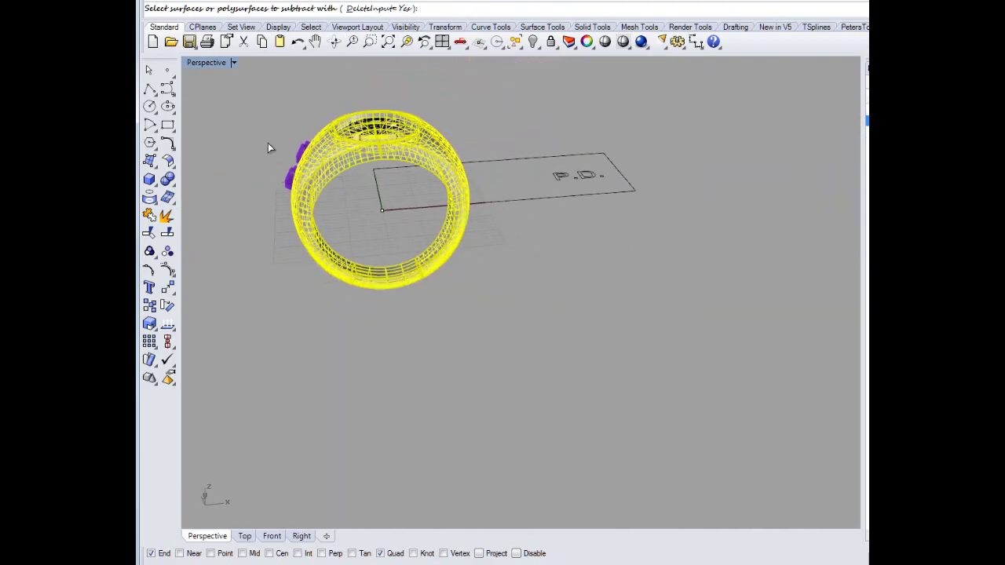
{"action": "left_click_drag", "start_coordinate": [243, 102], "coordinate": [309, 193]}
{"action": "key", "text": "Return"}
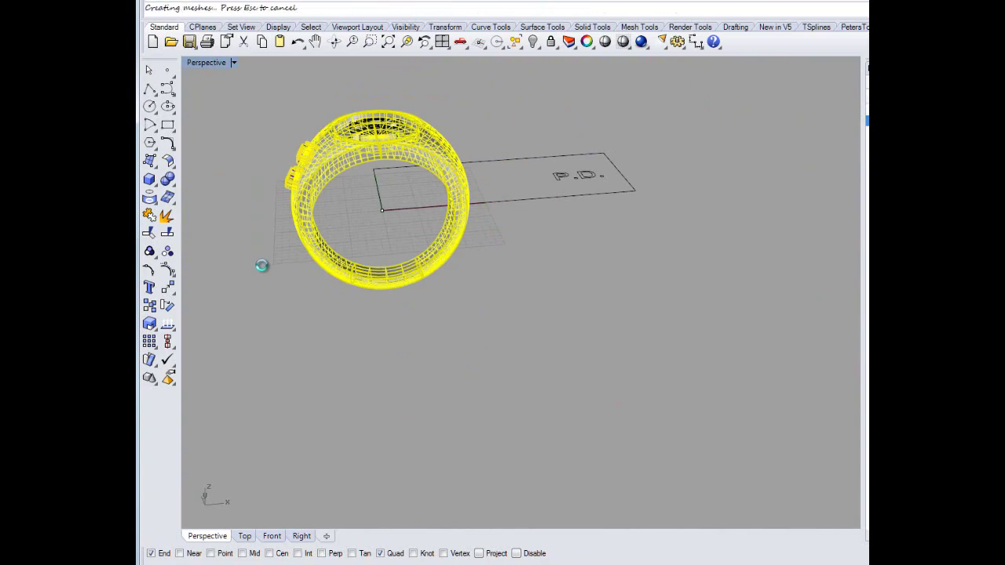
- Examine the sunk P.B. initials on the band's side and check the ring as a single object
{"action": "scroll", "coordinate": [320, 226], "scroll_direction": "up", "scroll_amount": 10}
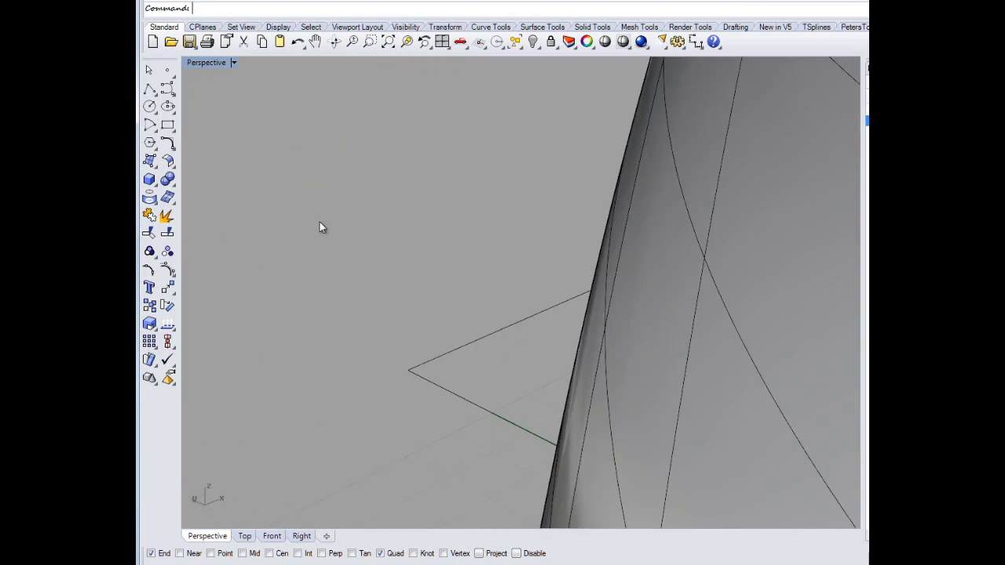
{"action": "scroll", "coordinate": [319, 227], "scroll_direction": "down", "scroll_amount": 8}
{"action": "scroll", "coordinate": [429, 273], "scroll_direction": "up", "scroll_amount": 5}
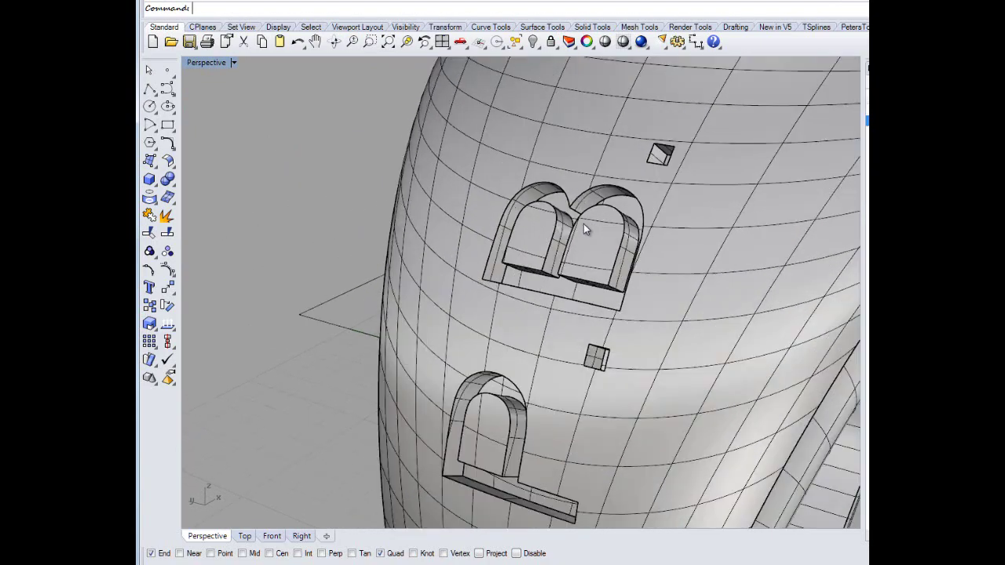
{"action": "scroll", "coordinate": [583, 224], "scroll_direction": "down", "scroll_amount": 5}
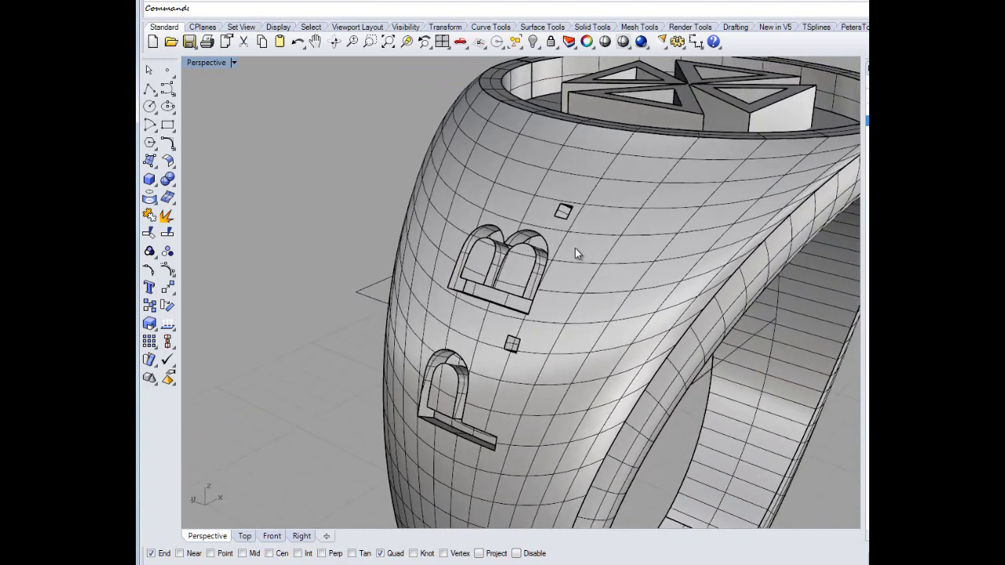
{"action": "scroll", "coordinate": [576, 250], "scroll_direction": "down", "scroll_amount": 7}
{"action": "right_click_drag", "start_coordinate": [631, 272], "coordinate": [555, 293]}
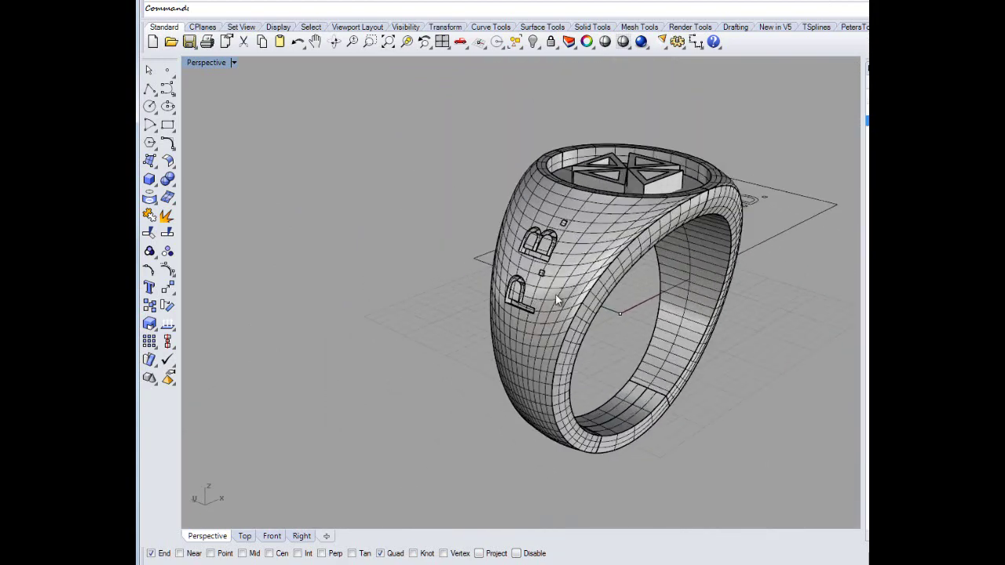
{"action": "left_click", "coordinate": [555, 294]}
{"action": "left_click", "coordinate": [399, 297]}
{"action": "right_click_drag", "start_coordinate": [399, 297], "coordinate": [341, 342]}
{"action": "left_click", "coordinate": [503, 270]}
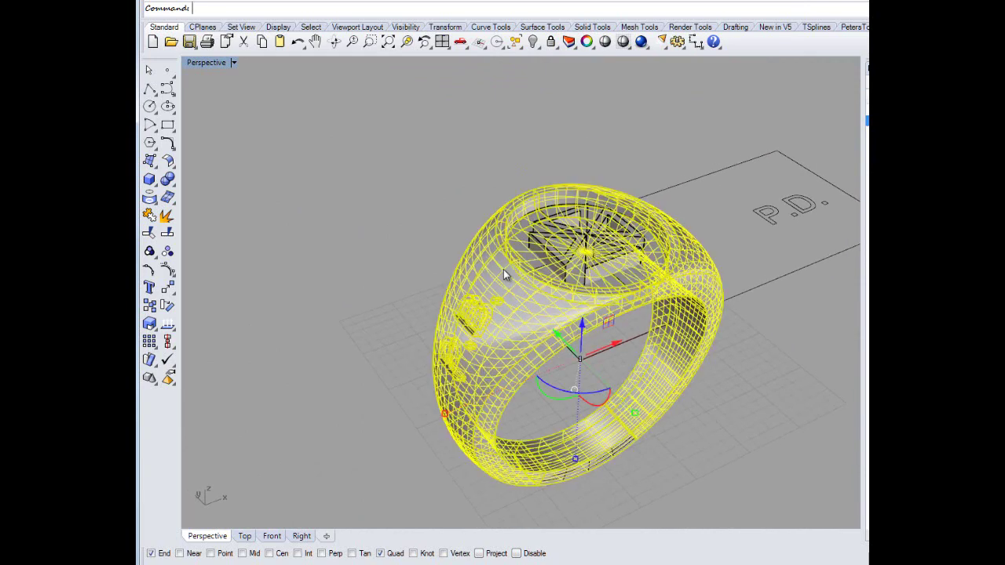
{"action": "key", "text": "Escape"}
- Delete the thin round plate lying beneath the cross emblem in the signet's recess
{"action": "scroll", "coordinate": [578, 273], "scroll_direction": "up", "scroll_amount": 6}
{"action": "right_click_drag", "start_coordinate": [503, 263], "coordinate": [481, 274]}
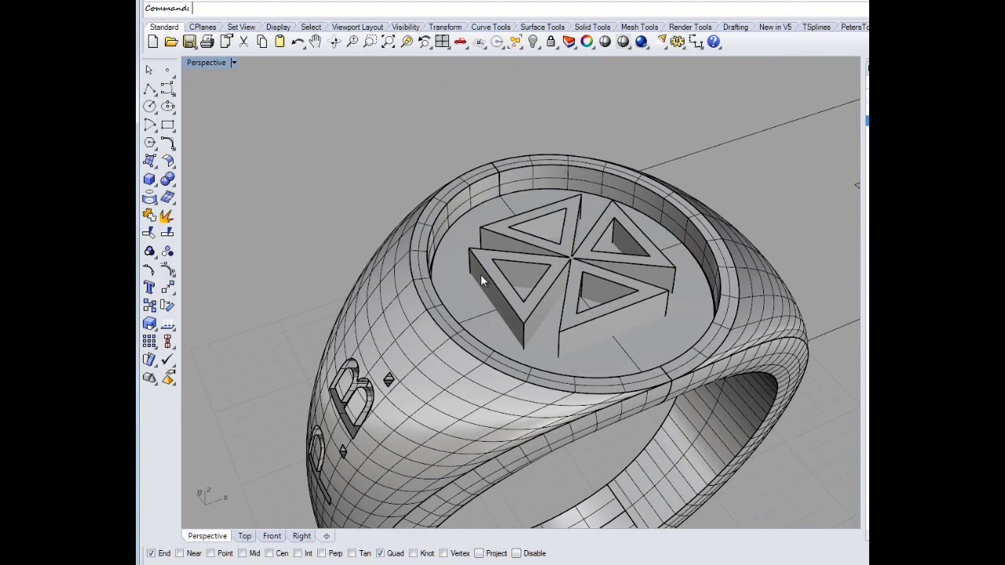
{"action": "scroll", "coordinate": [480, 280], "scroll_direction": "up", "scroll_amount": 5}
{"action": "left_click", "coordinate": [406, 296]}
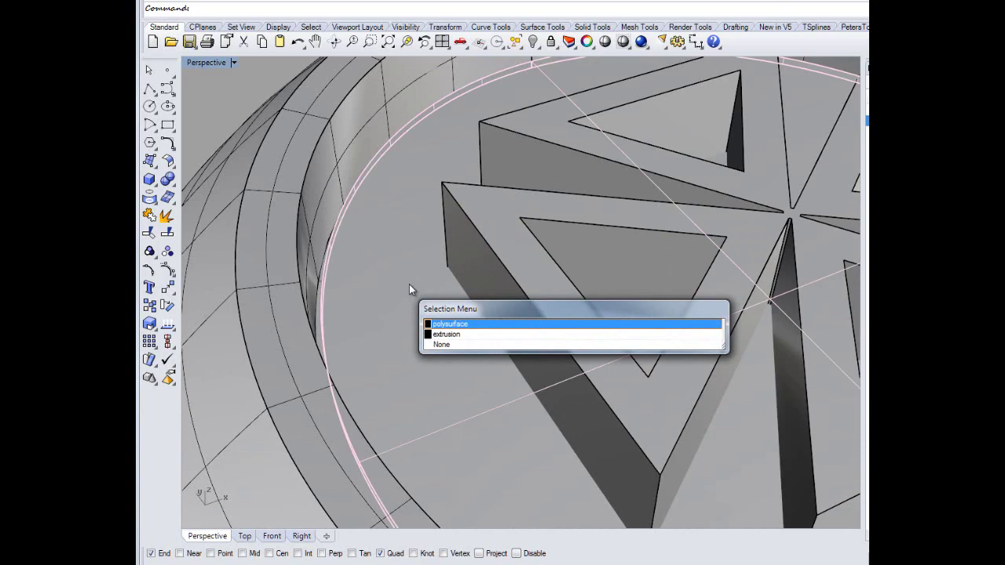
{"action": "left_click", "coordinate": [389, 299]}
{"action": "scroll", "coordinate": [403, 297], "scroll_direction": "down", "scroll_amount": 7}
{"action": "left_click", "coordinate": [397, 309]}
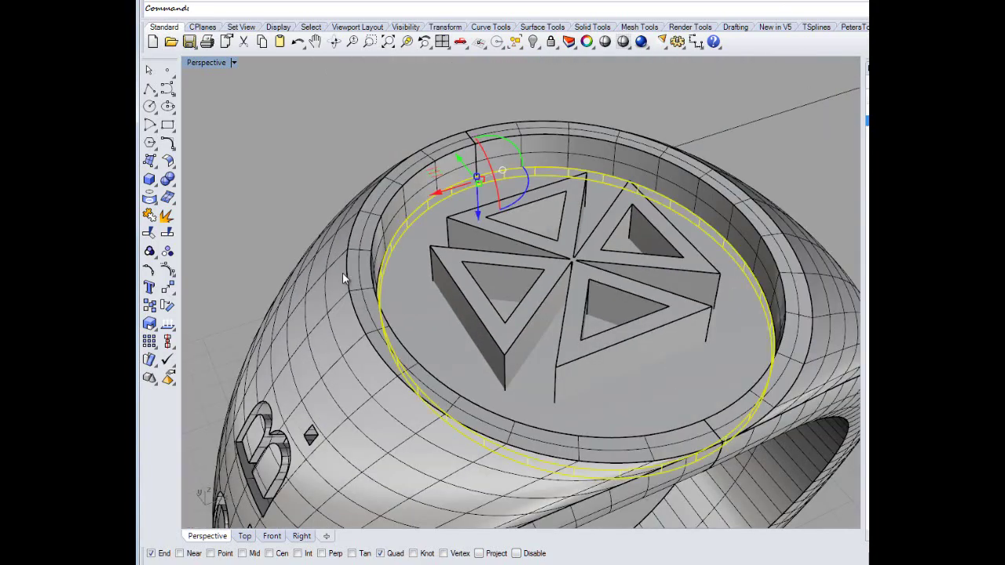
{"action": "key", "text": "Delete"}
- Examine the recess floor of the signet top and how the cross emblem sits on it
{"action": "right_click_drag", "start_coordinate": [410, 297], "coordinate": [386, 263]}
{"action": "scroll", "coordinate": [426, 226], "scroll_direction": "up", "scroll_amount": 6}
{"action": "scroll", "coordinate": [427, 226], "scroll_direction": "down", "scroll_amount": 6}
{"action": "scroll", "coordinate": [428, 226], "scroll_direction": "up", "scroll_amount": 9}
{"action": "scroll", "coordinate": [339, 234], "scroll_direction": "down", "scroll_amount": 9}
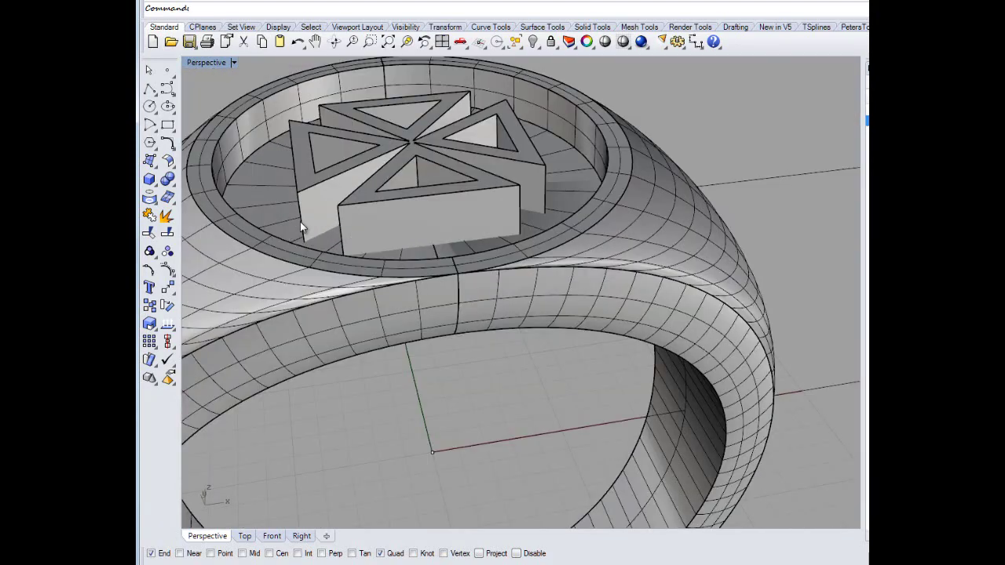
{"action": "left_click", "coordinate": [265, 196]}
{"action": "left_click", "coordinate": [761, 116]}
{"action": "scroll", "coordinate": [562, 199], "scroll_direction": "up", "scroll_amount": 5}
{"action": "scroll", "coordinate": [563, 199], "scroll_direction": "down", "scroll_amount": 5}
{"action": "left_click", "coordinate": [572, 175]}
{"action": "left_click", "coordinate": [719, 148]}
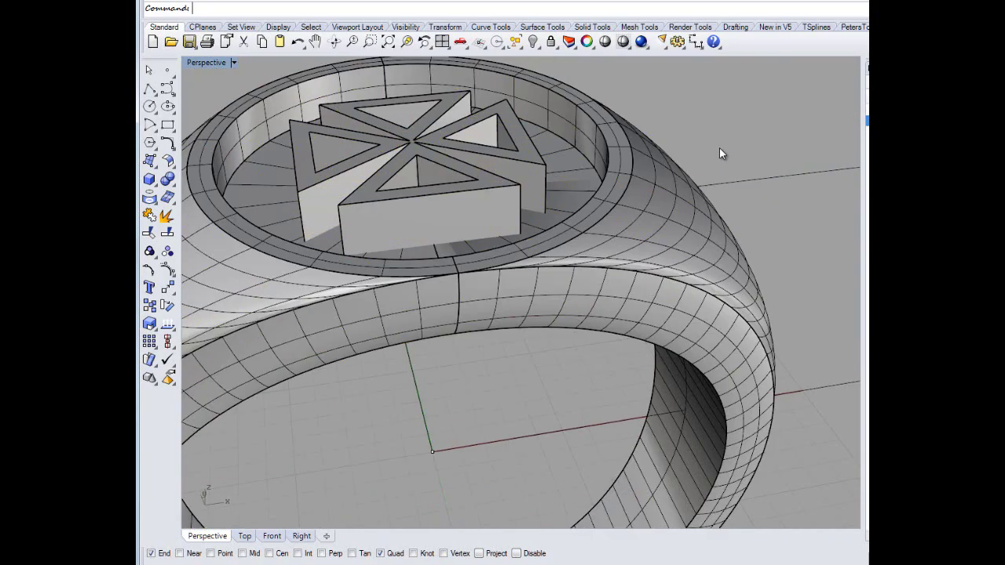
{"action": "scroll", "coordinate": [439, 256], "scroll_direction": "down", "scroll_amount": 4}
{"action": "scroll", "coordinate": [380, 230], "scroll_direction": "up", "scroll_amount": 5}
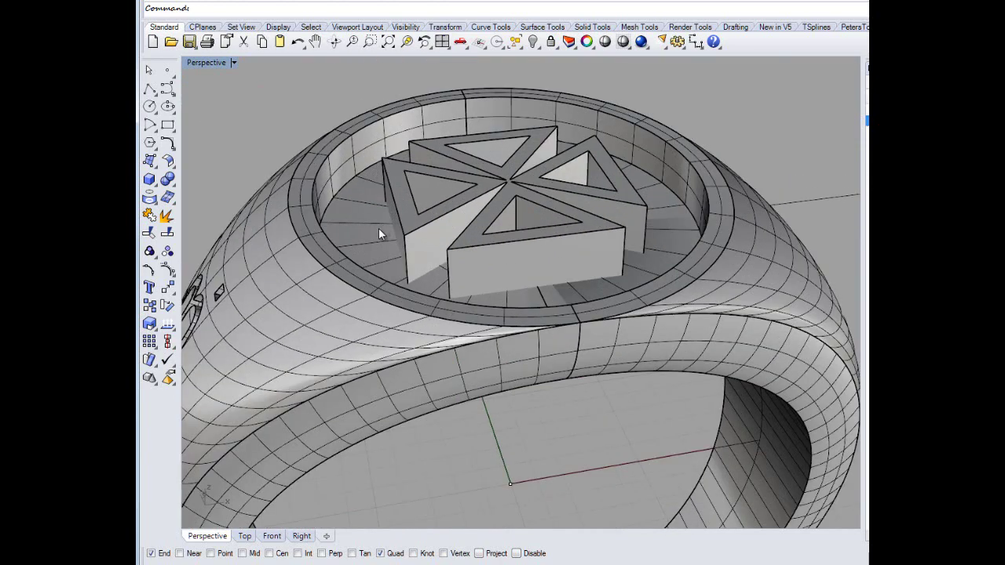
- Raise both half-disc faces of the signet's recess floor slightly towards the underside of the cross emblem
{"action": "left_click", "coordinate": [370, 221]}
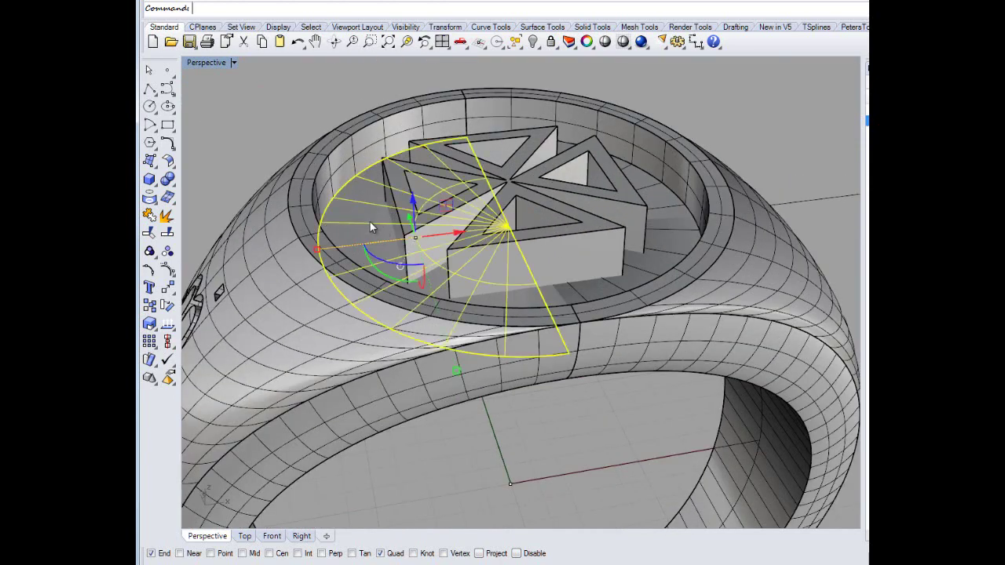
{"action": "left_click", "coordinate": [651, 245], "text": "shift"}
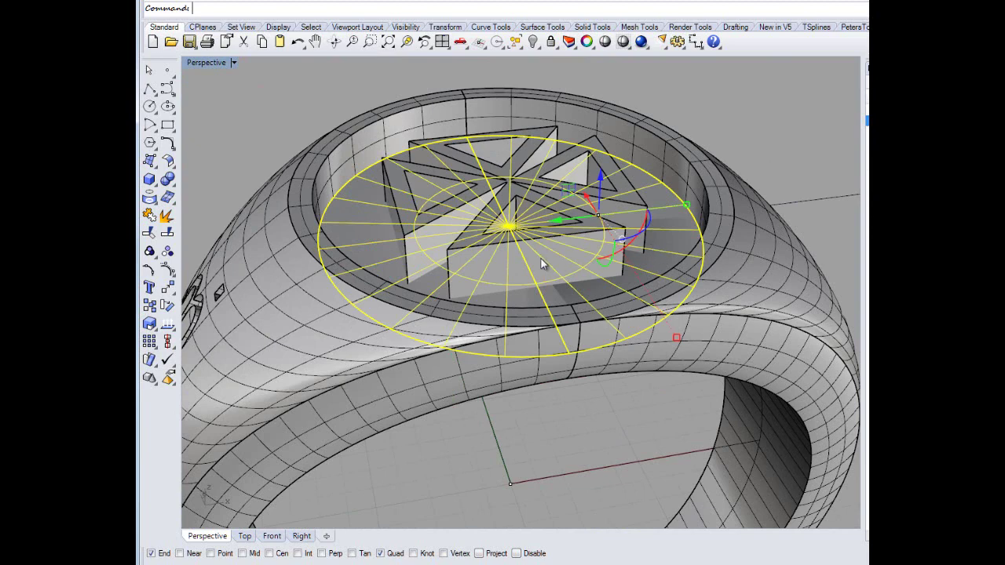
{"action": "scroll", "coordinate": [540, 258], "scroll_direction": "down", "scroll_amount": 6}
{"action": "scroll", "coordinate": [572, 169], "scroll_direction": "up", "scroll_amount": 2}
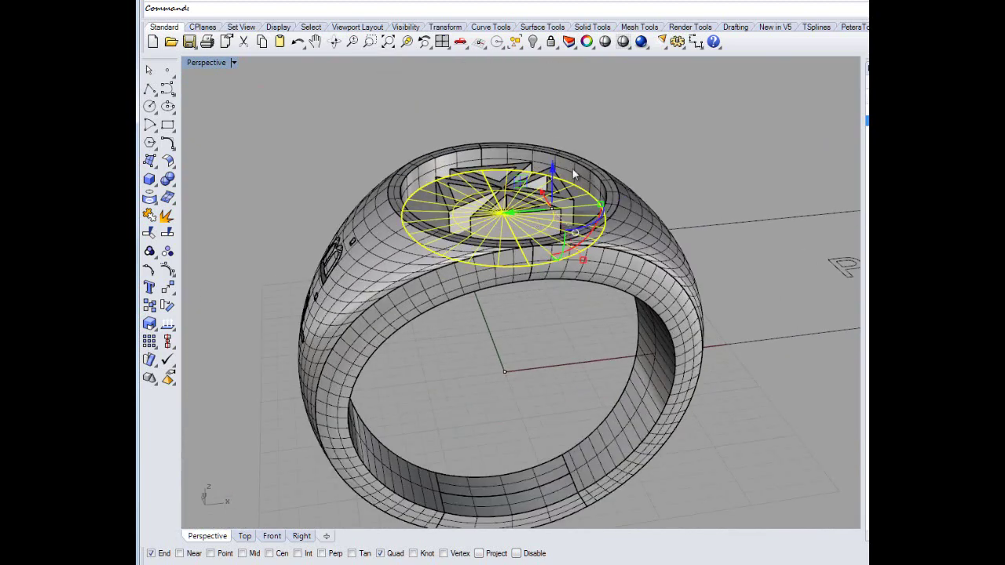
{"action": "left_click_drag", "start_coordinate": [550, 167], "coordinate": [548, 160]}
{"action": "left_click", "coordinate": [673, 158]}
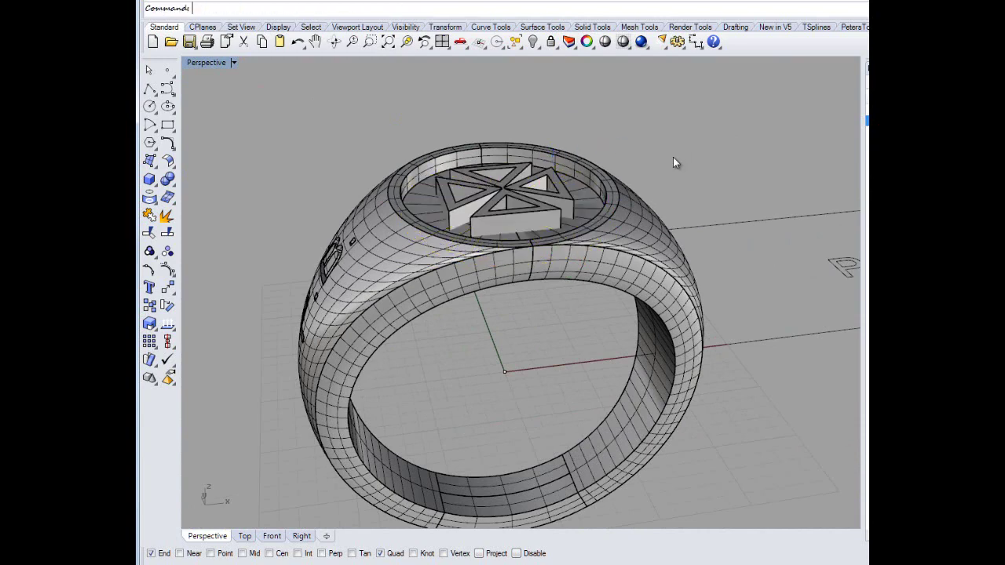
- Examine the adjusted recess floor, the ring as a single object, and the sunk initials on the band's side
{"action": "scroll", "coordinate": [455, 211], "scroll_direction": "up", "scroll_amount": 8}
{"action": "left_click", "coordinate": [311, 180]}
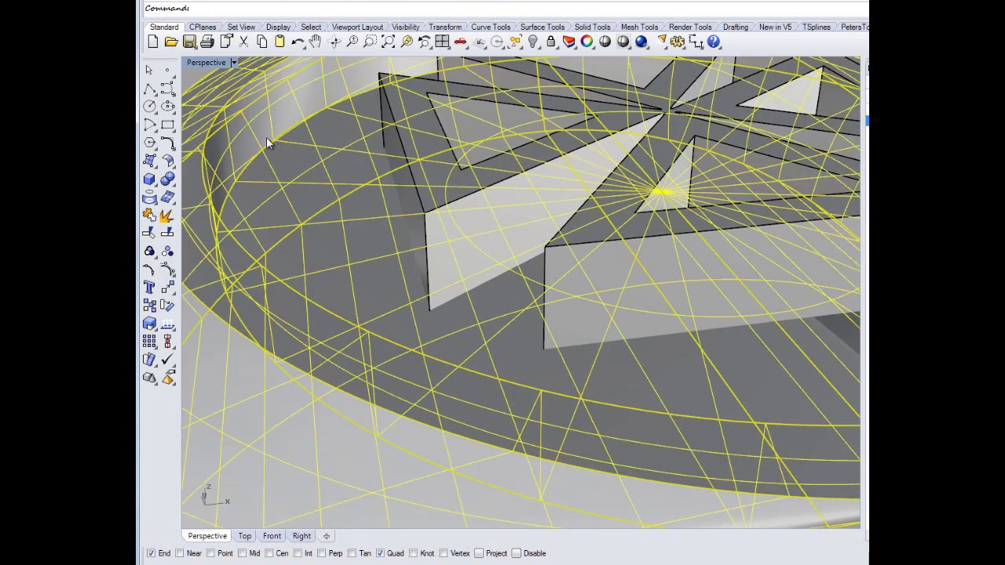
{"action": "scroll", "coordinate": [324, 161], "scroll_direction": "down", "scroll_amount": 10}
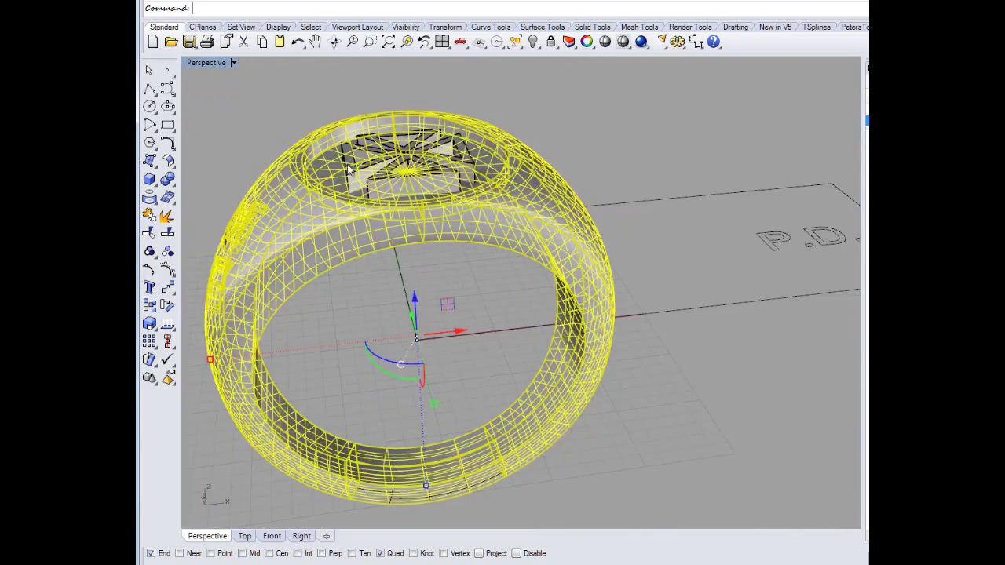
{"action": "left_click", "coordinate": [326, 69]}
{"action": "scroll", "coordinate": [380, 158], "scroll_direction": "up", "scroll_amount": 8}
{"action": "scroll", "coordinate": [485, 163], "scroll_direction": "down", "scroll_amount": 6}
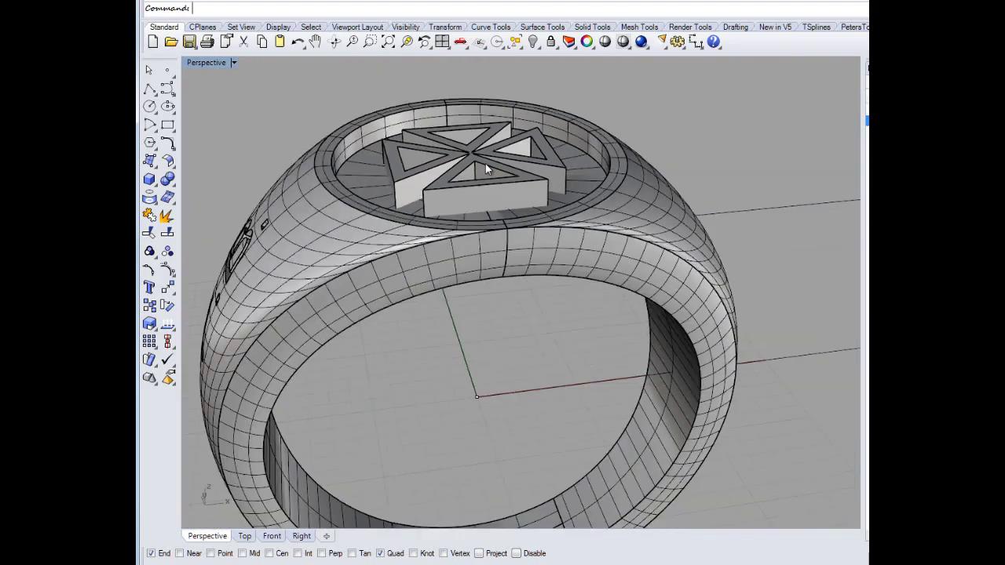
{"action": "right_click_drag", "start_coordinate": [485, 163], "coordinate": [622, 174]}
{"action": "scroll", "coordinate": [516, 265], "scroll_direction": "up", "scroll_amount": 4}
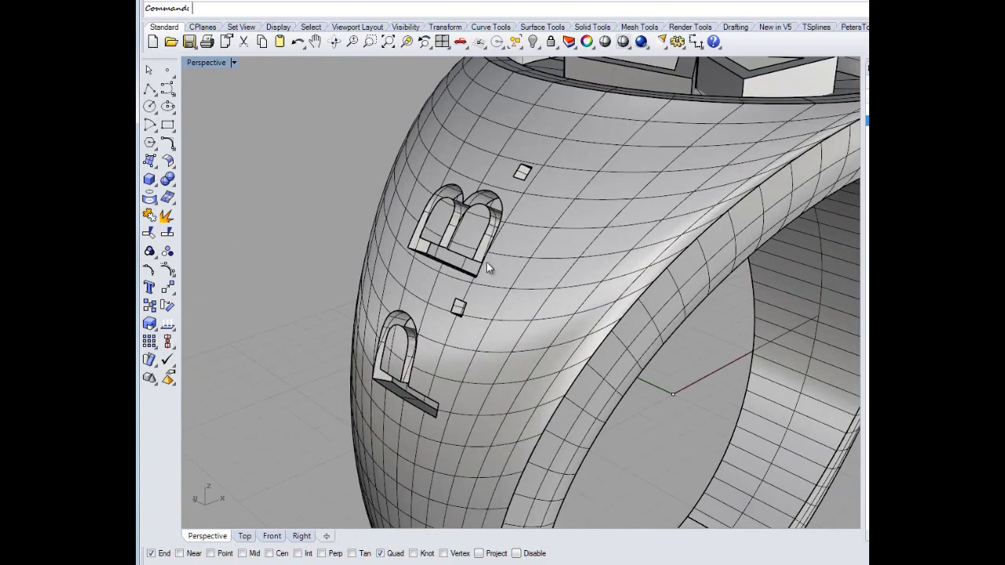
{"action": "right_click_drag", "start_coordinate": [487, 263], "coordinate": [553, 297]}
{"action": "scroll", "coordinate": [593, 288], "scroll_direction": "down", "scroll_amount": 5}
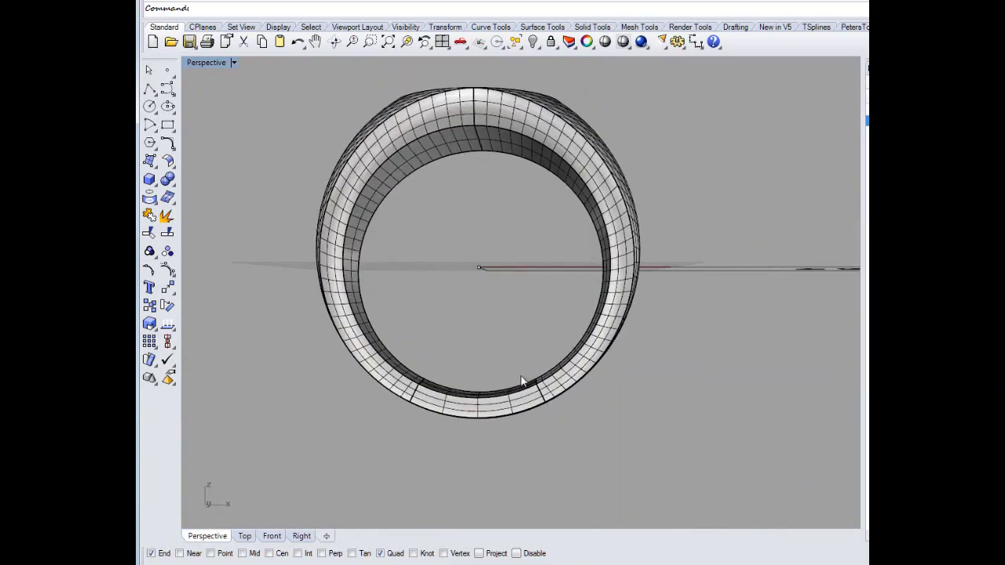
- Delete the flat rectangle and the lettering curves lying on the construction plane beside the ring
{"action": "scroll", "coordinate": [531, 371], "scroll_direction": "up", "scroll_amount": 3}
{"action": "scroll", "coordinate": [532, 370], "scroll_direction": "down", "scroll_amount": 7}
{"action": "right_click_drag", "start_coordinate": [506, 323], "coordinate": [747, 294]}
{"action": "scroll", "coordinate": [602, 343], "scroll_direction": "up", "scroll_amount": 5}
{"action": "scroll", "coordinate": [602, 343], "scroll_direction": "down", "scroll_amount": 9}
{"action": "left_click_drag", "start_coordinate": [755, 272], "coordinate": [590, 407]}
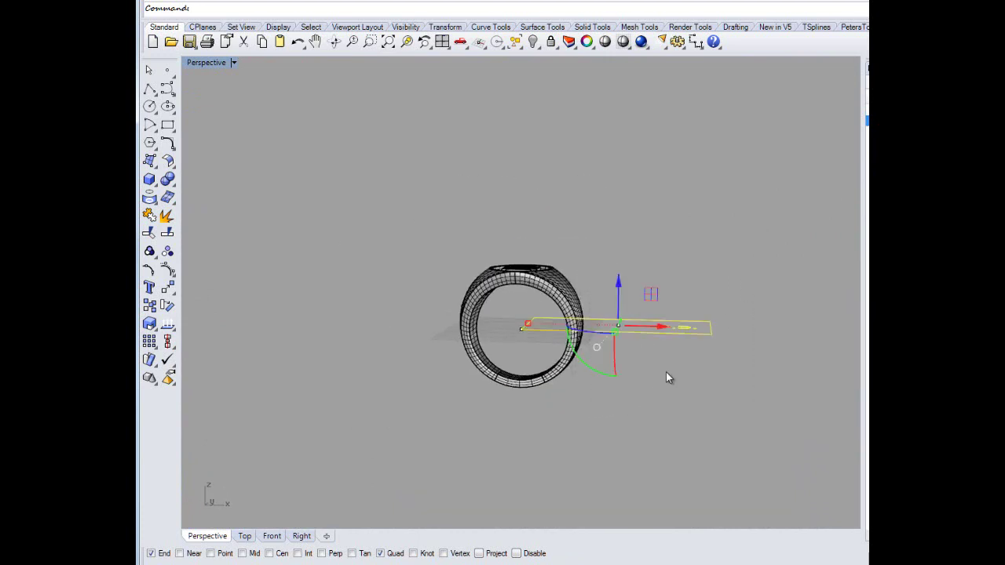
{"action": "left_click", "coordinate": [665, 372]}
{"action": "left_click_drag", "start_coordinate": [651, 387], "coordinate": [651, 381]}
{"action": "key", "text": "Delete"}
{"action": "scroll", "coordinate": [590, 318], "scroll_direction": "down", "scroll_amount": 8}
{"action": "scroll", "coordinate": [538, 399], "scroll_direction": "up", "scroll_amount": 8}
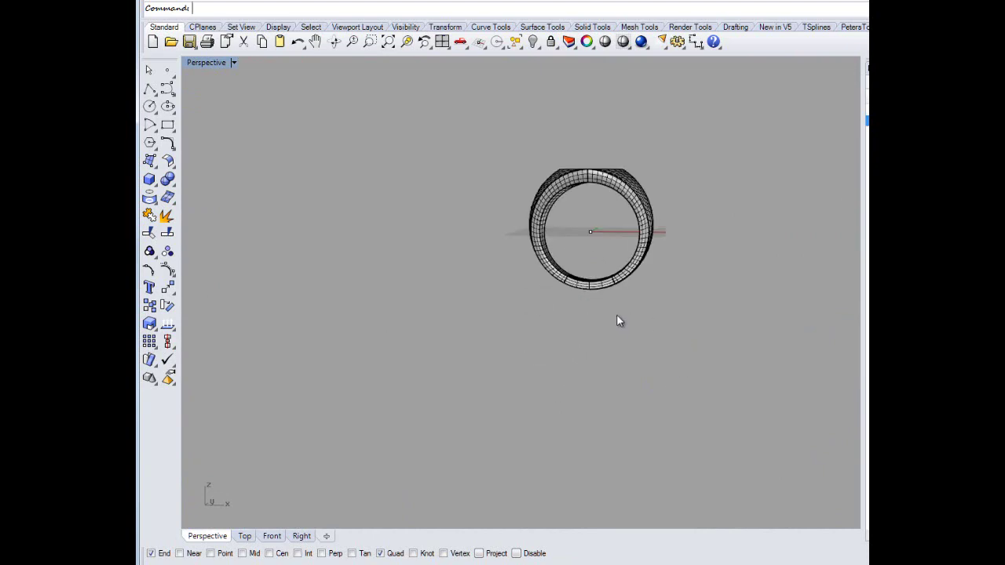
- Examine the ring from the initials side and check its band and signet top as one object
{"action": "scroll", "coordinate": [615, 318], "scroll_direction": "down", "scroll_amount": 6}
{"action": "scroll", "coordinate": [705, 242], "scroll_direction": "up", "scroll_amount": 8}
{"action": "right_click_drag", "start_coordinate": [499, 357], "coordinate": [633, 364]}
{"action": "scroll", "coordinate": [557, 366], "scroll_direction": "up", "scroll_amount": 5}
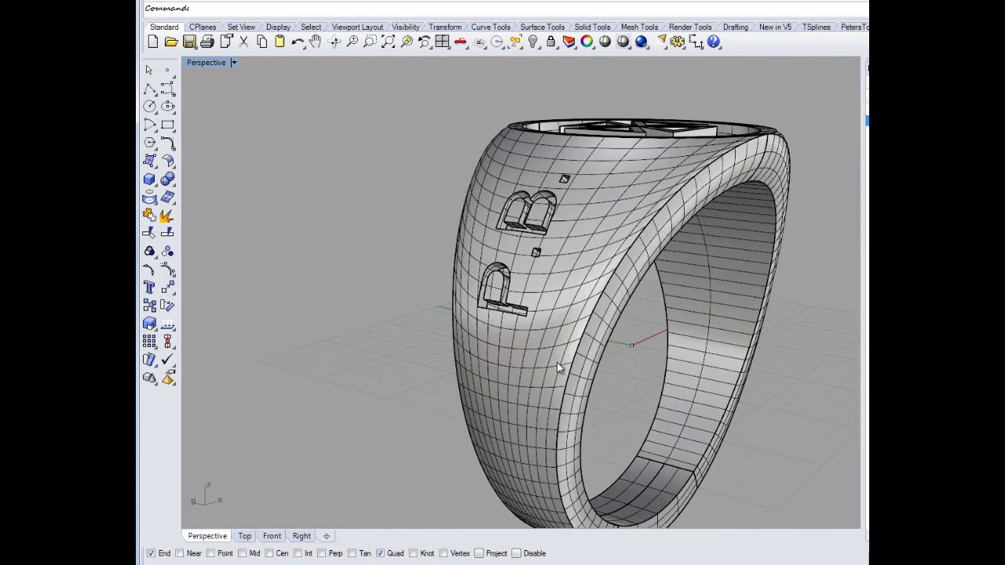
{"action": "left_click", "coordinate": [550, 355]}
{"action": "key", "text": "Escape"}
{"action": "left_click", "coordinate": [620, 288]}
{"action": "left_click", "coordinate": [772, 344]}
{"action": "left_click", "coordinate": [640, 263]}
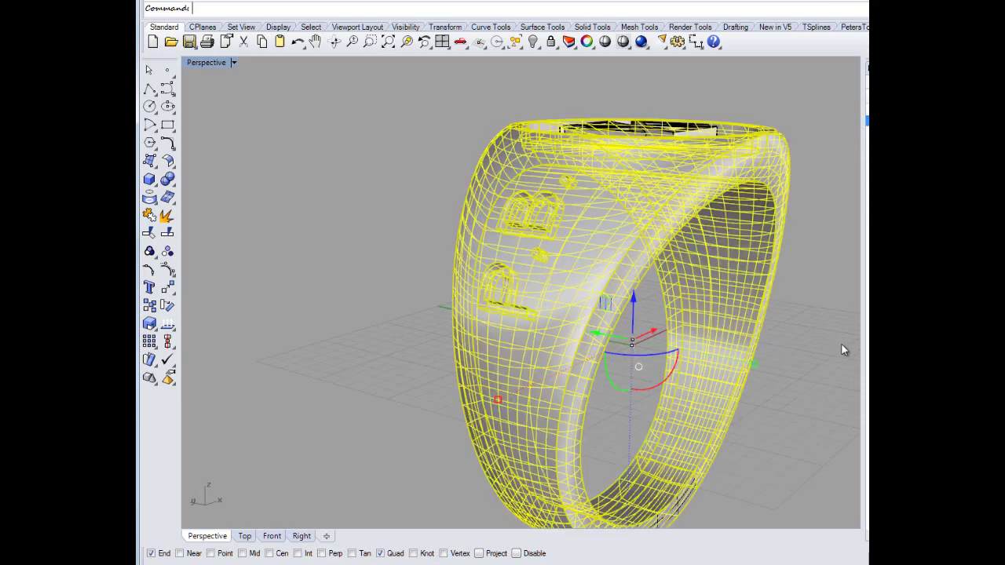
{"action": "left_click", "coordinate": [841, 344]}
{"action": "left_click", "coordinate": [678, 254]}
{"action": "left_click", "coordinate": [823, 316]}
{"action": "right_click_drag", "start_coordinate": [823, 316], "coordinate": [721, 338]}
{"action": "scroll", "coordinate": [721, 337], "scroll_direction": "down", "scroll_amount": 8}
{"action": "scroll", "coordinate": [721, 337], "scroll_direction": "up", "scroll_amount": 3}
{"action": "left_click", "coordinate": [539, 252]}
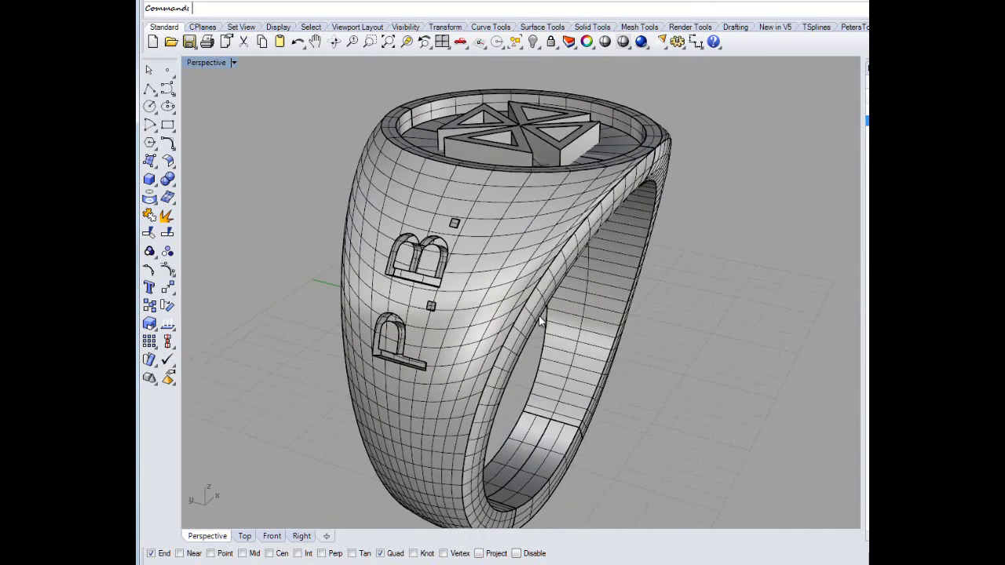
{"action": "left_click", "coordinate": [234, 64]}
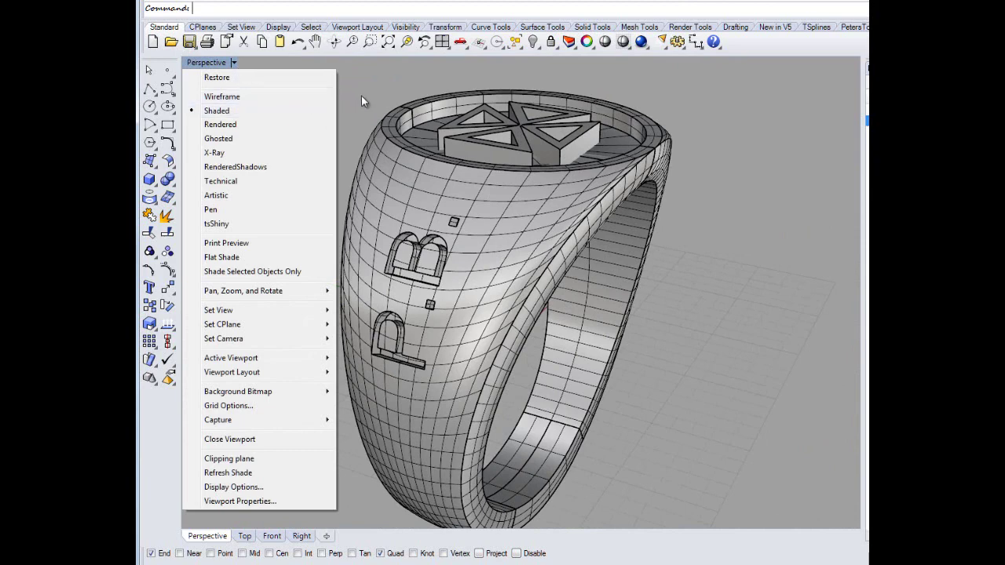
{"action": "left_click", "coordinate": [362, 98]}
{"action": "type", "text": "A"}
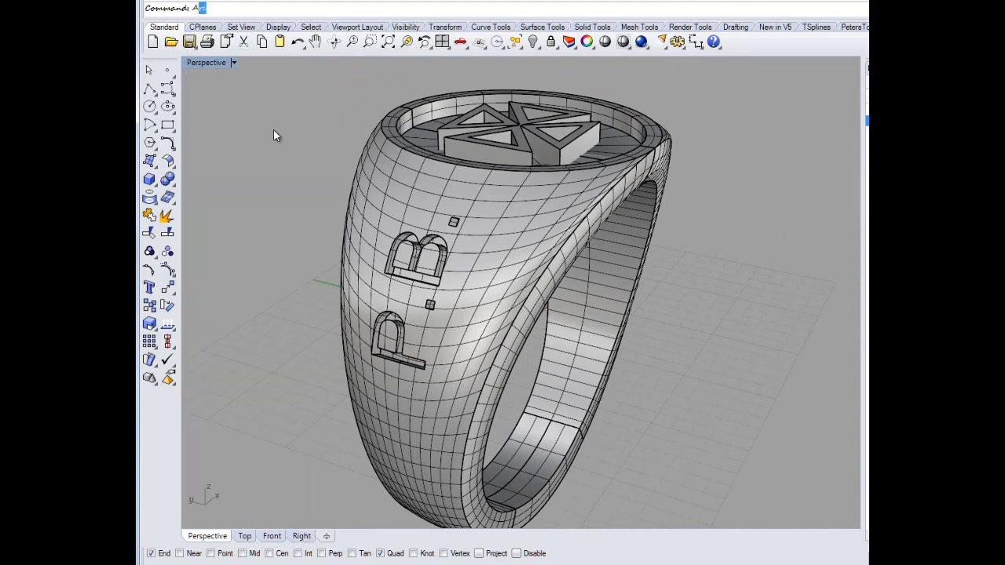
{"action": "type", "text": "ux"}
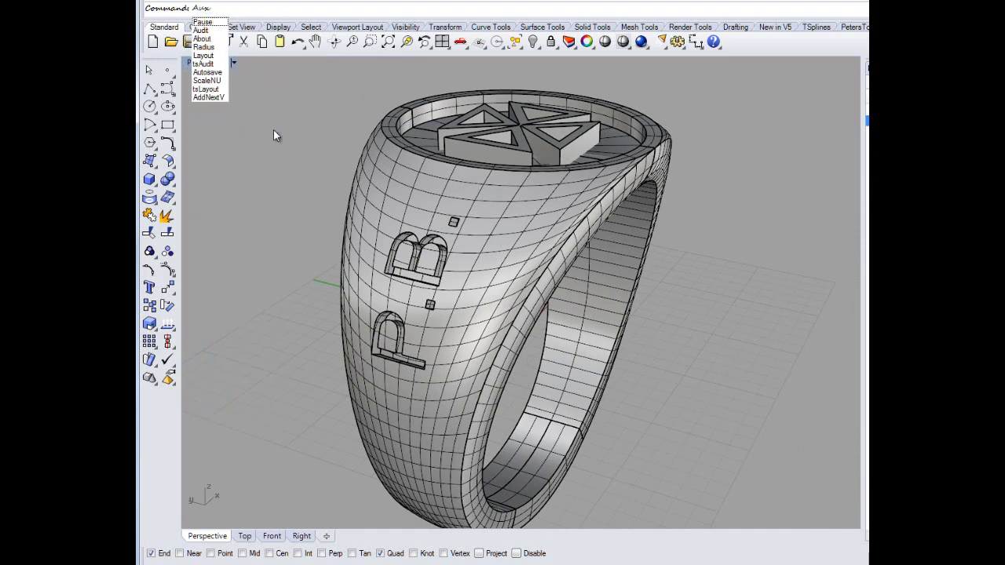
{"action": "key", "text": "Escape"}
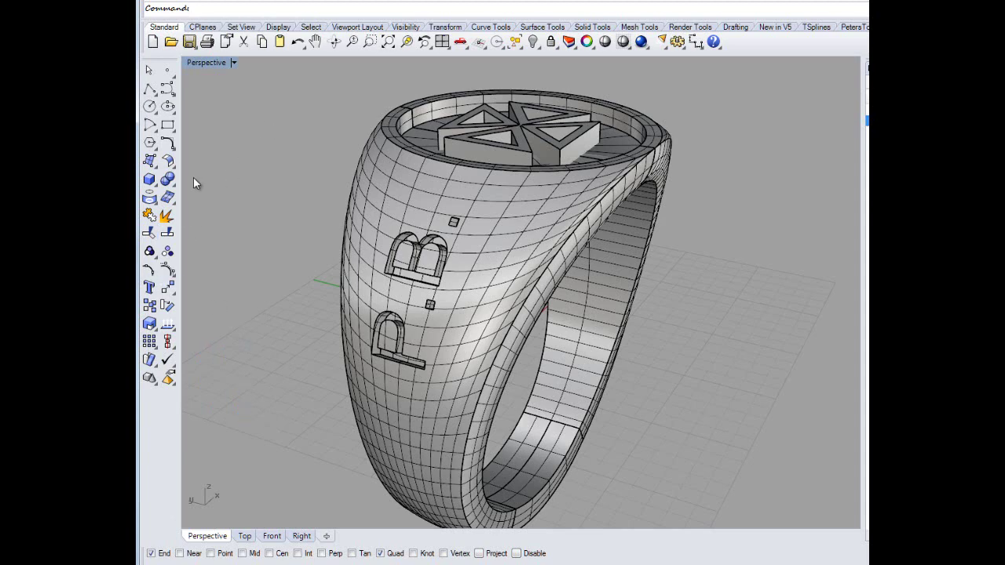
- Switch the Perspective viewport to the tsShiny display mode
{"action": "left_click", "coordinate": [234, 63]}
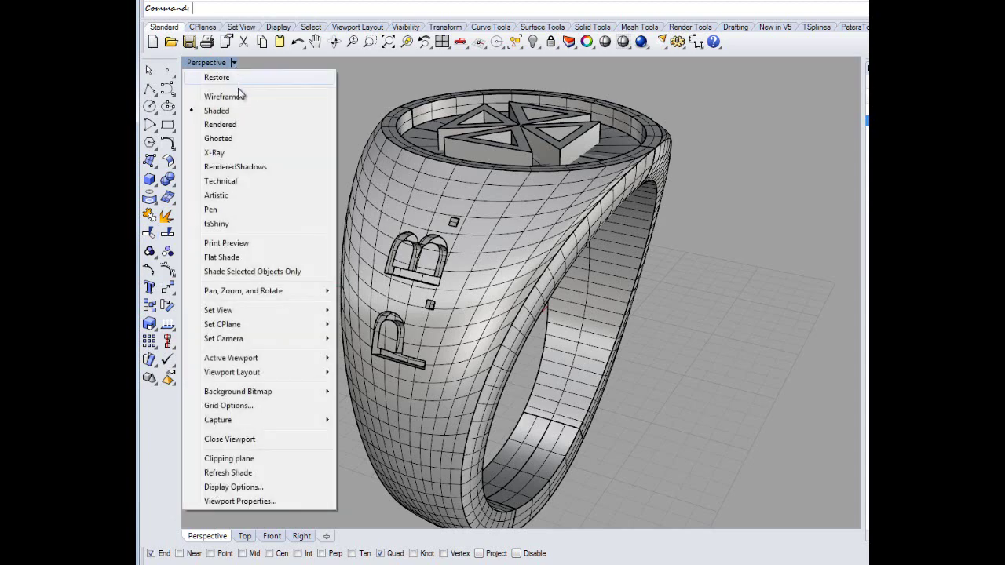
{"action": "left_click", "coordinate": [255, 225]}
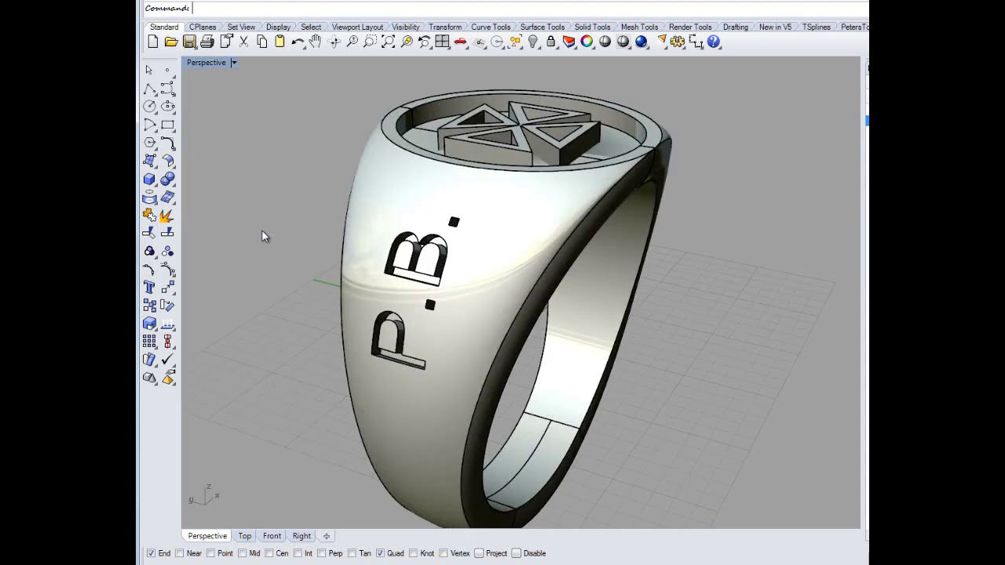
{"action": "right_click_drag", "start_coordinate": [262, 235], "coordinate": [417, 339]}
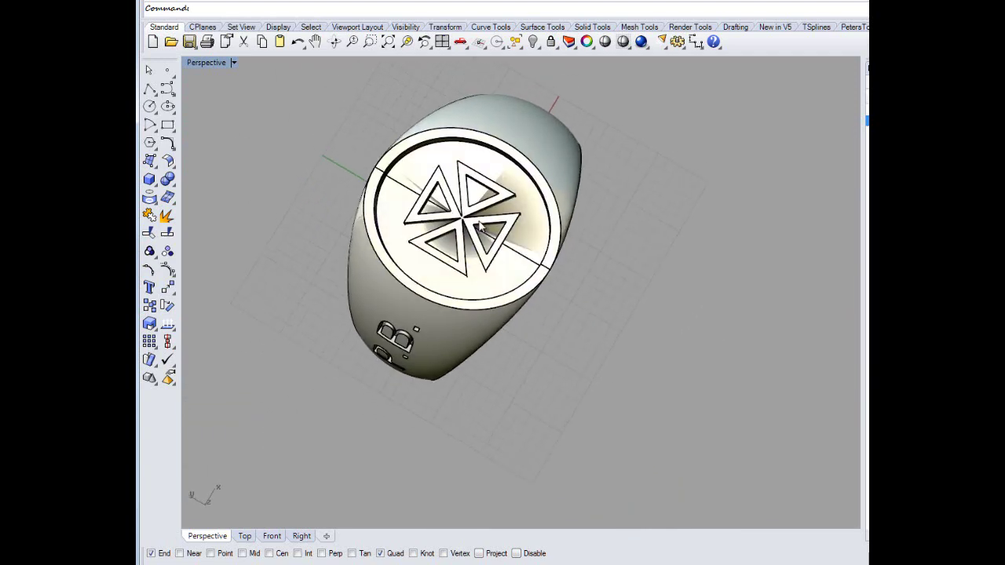
- Examine the cross emblem and the recess of the signet top from above in the shiny display
{"action": "scroll", "coordinate": [471, 222], "scroll_direction": "up", "scroll_amount": 10}
{"action": "right_click_drag", "start_coordinate": [533, 246], "coordinate": [405, 291]}
{"action": "scroll", "coordinate": [606, 323], "scroll_direction": "down", "scroll_amount": 3}
{"action": "scroll", "coordinate": [607, 327], "scroll_direction": "down", "scroll_amount": 5}
{"action": "left_click", "coordinate": [405, 291]}
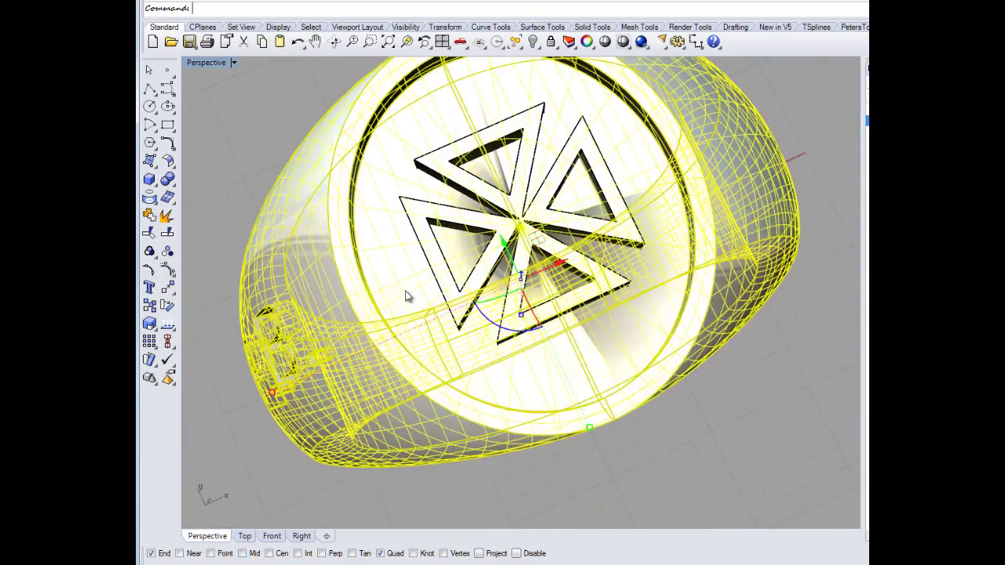
{"action": "left_click", "coordinate": [244, 128]}
{"action": "scroll", "coordinate": [373, 215], "scroll_direction": "down", "scroll_amount": 5}
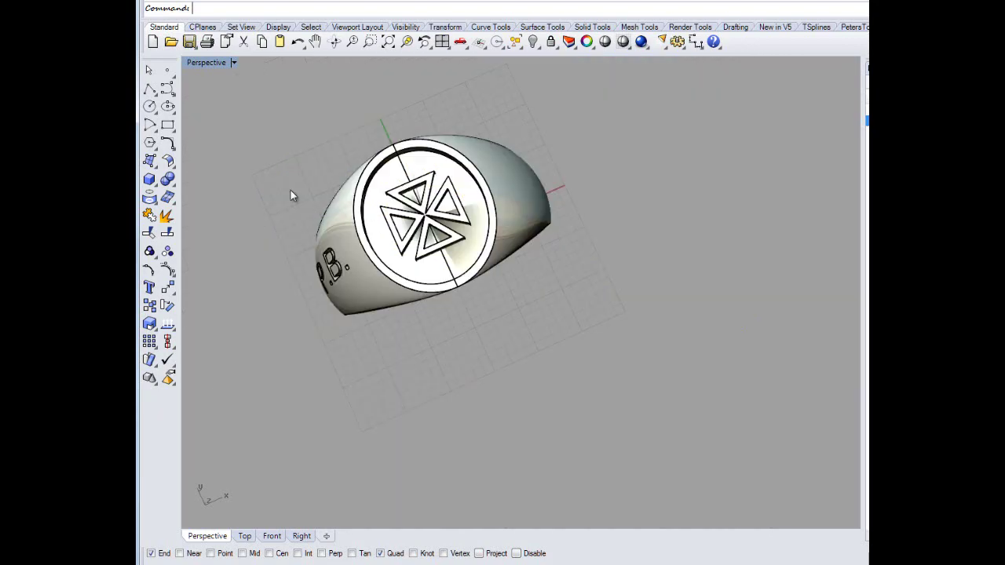
- Examine the finished ring from all around, including the sunk P.B. initials and the emblem up close
{"action": "right_click_drag", "start_coordinate": [291, 196], "coordinate": [516, 263]}
{"action": "scroll", "coordinate": [449, 196], "scroll_direction": "up", "scroll_amount": 3}
{"action": "scroll", "coordinate": [413, 235], "scroll_direction": "down", "scroll_amount": 4}
{"action": "scroll", "coordinate": [415, 240], "scroll_direction": "up", "scroll_amount": 4}
{"action": "scroll", "coordinate": [460, 292], "scroll_direction": "down", "scroll_amount": 5}
{"action": "scroll", "coordinate": [485, 276], "scroll_direction": "down", "scroll_amount": 5}
{"action": "scroll", "coordinate": [479, 326], "scroll_direction": "up", "scroll_amount": 1}
{"action": "scroll", "coordinate": [490, 276], "scroll_direction": "up", "scroll_amount": 8}
{"action": "scroll", "coordinate": [516, 263], "scroll_direction": "down", "scroll_amount": 6}
{"action": "scroll", "coordinate": [511, 191], "scroll_direction": "up", "scroll_amount": 2}
{"action": "scroll", "coordinate": [488, 176], "scroll_direction": "up", "scroll_amount": 5}
{"action": "scroll", "coordinate": [558, 189], "scroll_direction": "up", "scroll_amount": 2}
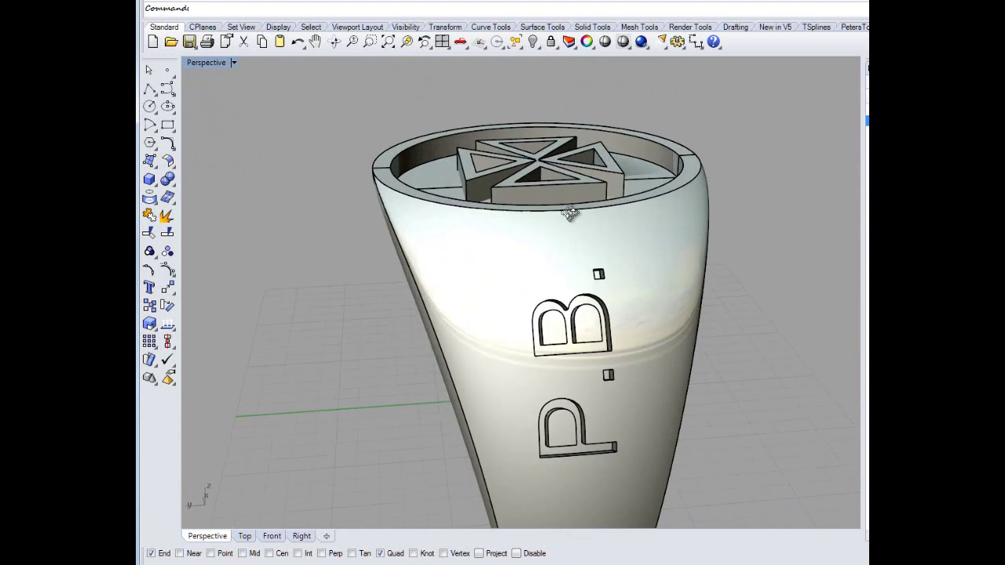
{"action": "scroll", "coordinate": [570, 213], "scroll_direction": "down", "scroll_amount": 6}
{"action": "scroll", "coordinate": [561, 231], "scroll_direction": "down", "scroll_amount": 4}
{"action": "right_click_drag", "start_coordinate": [567, 243], "coordinate": [476, 303]}
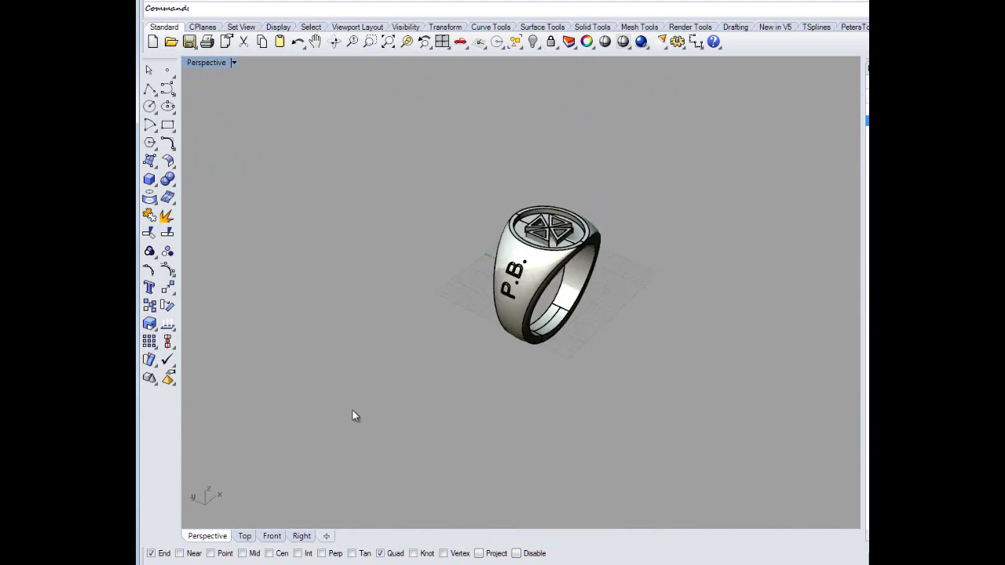